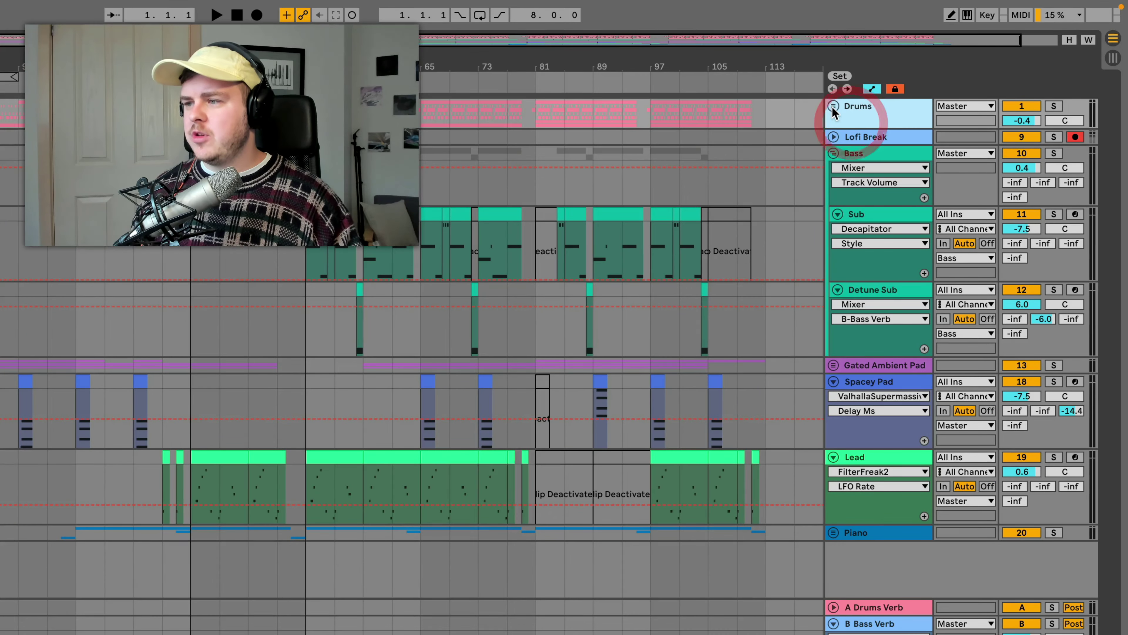
Step: Unfold the Drums group to view its tracks, fold it again, and look over the Sub track's available commands
left_click(833, 107)
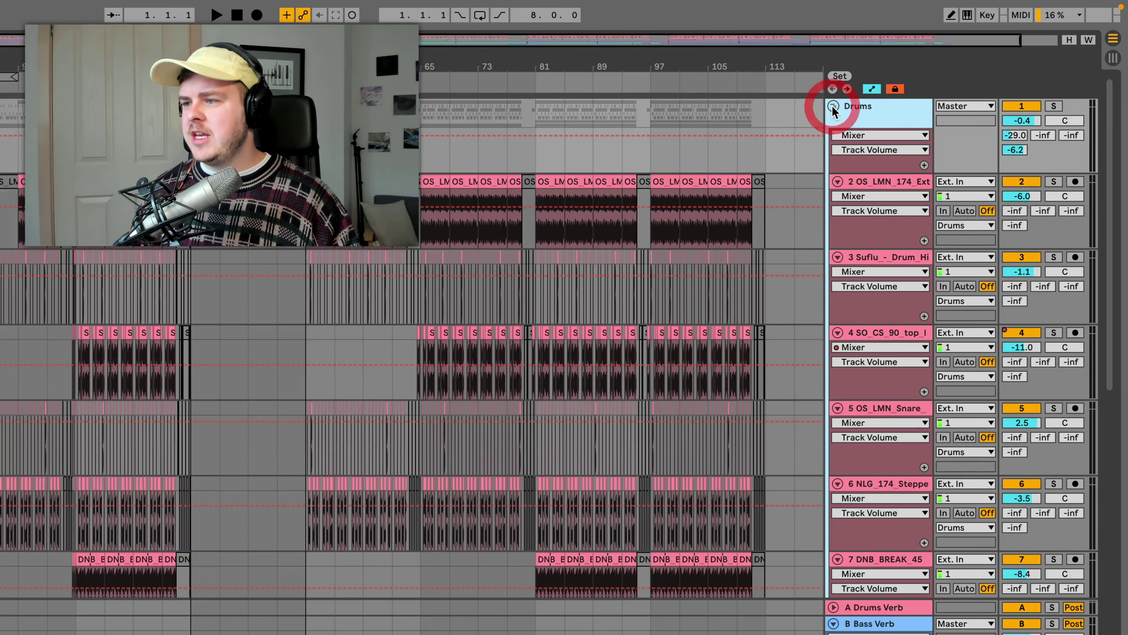
left_click(833, 107)
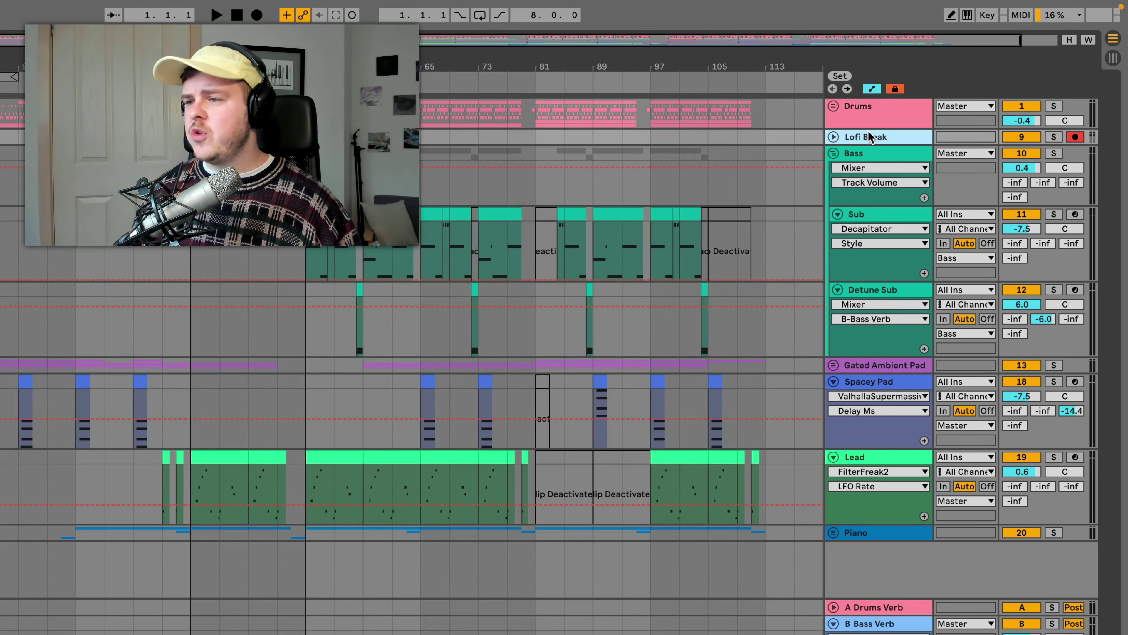
right_click(875, 217)
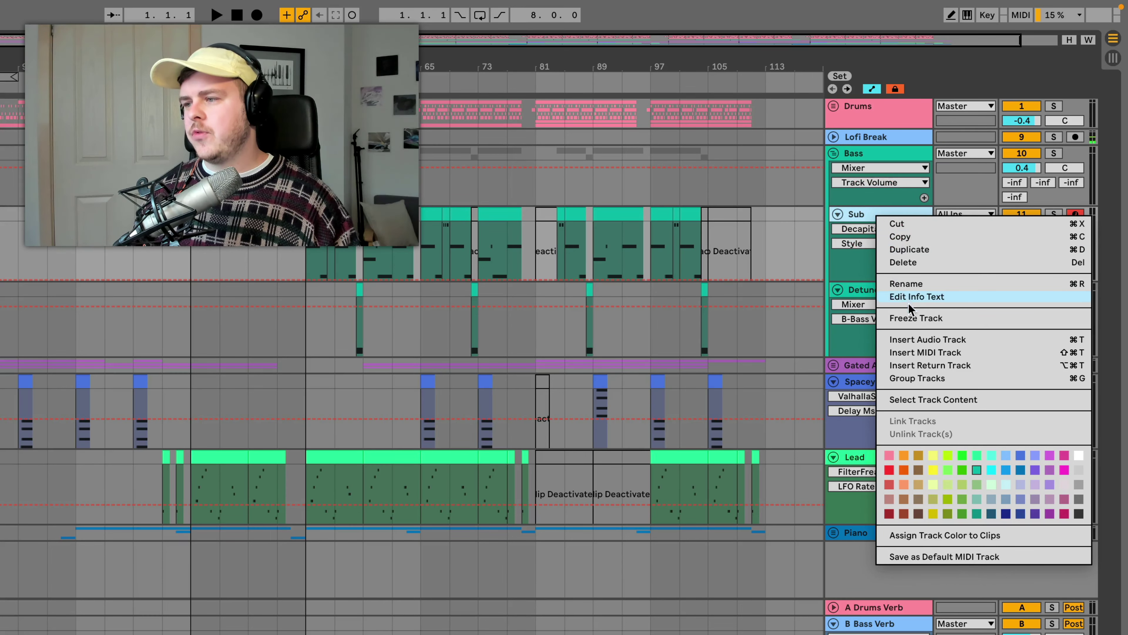
left_click(857, 214)
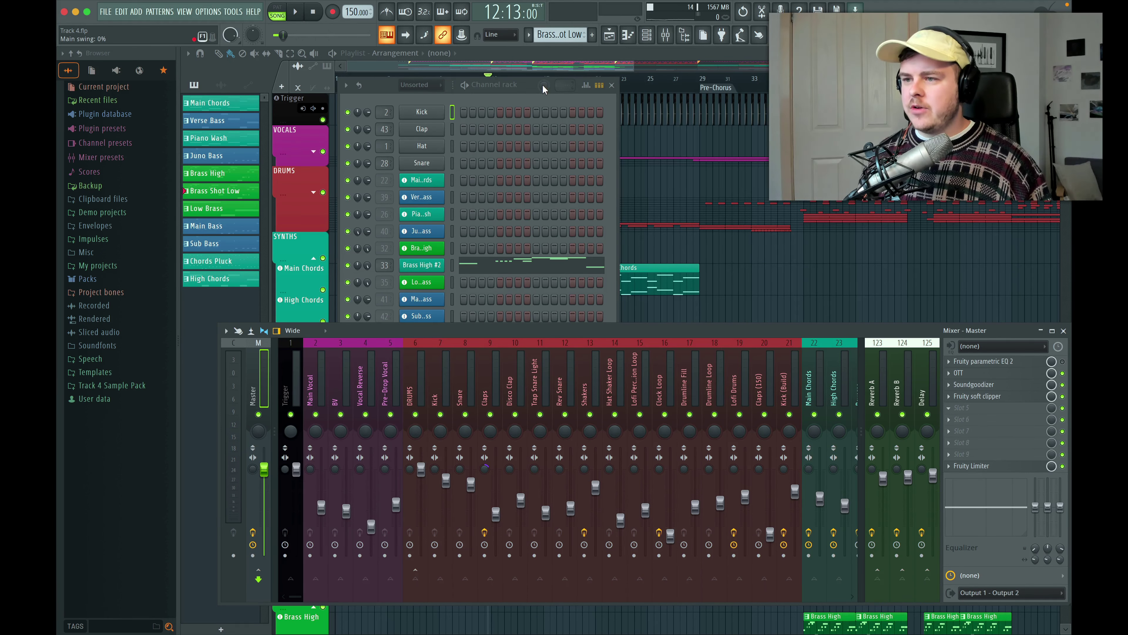
Step: Switch to FL Studio, move the Channel rack and Mixer windows, and bring the playlist to the front
left_click_drag(530, 89, 472, 83)
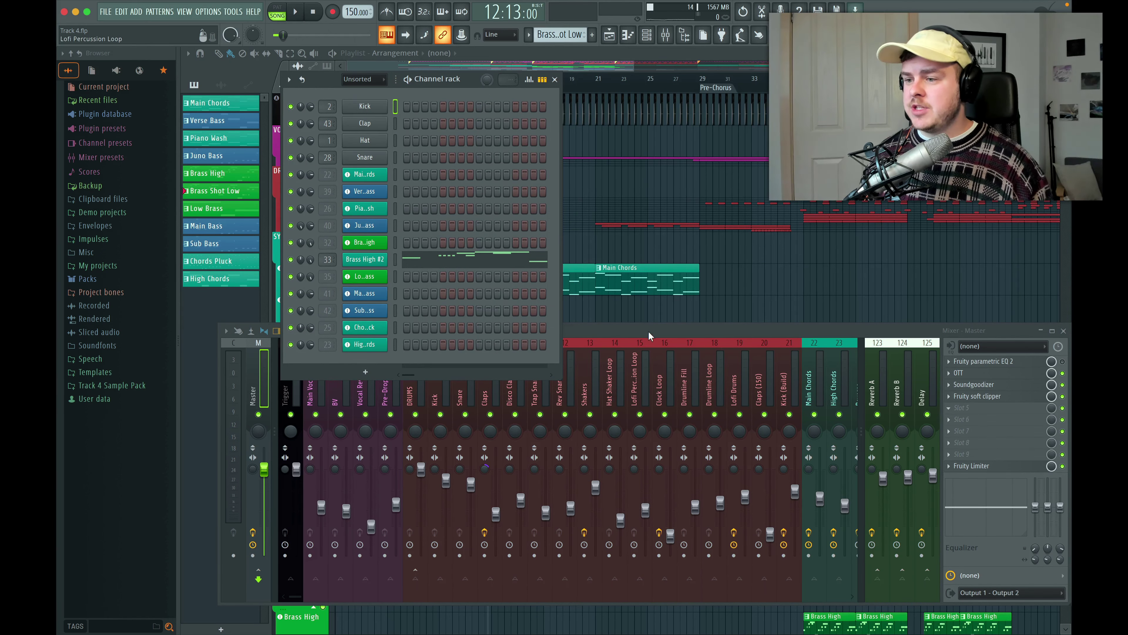
left_click_drag(648, 332, 631, 345)
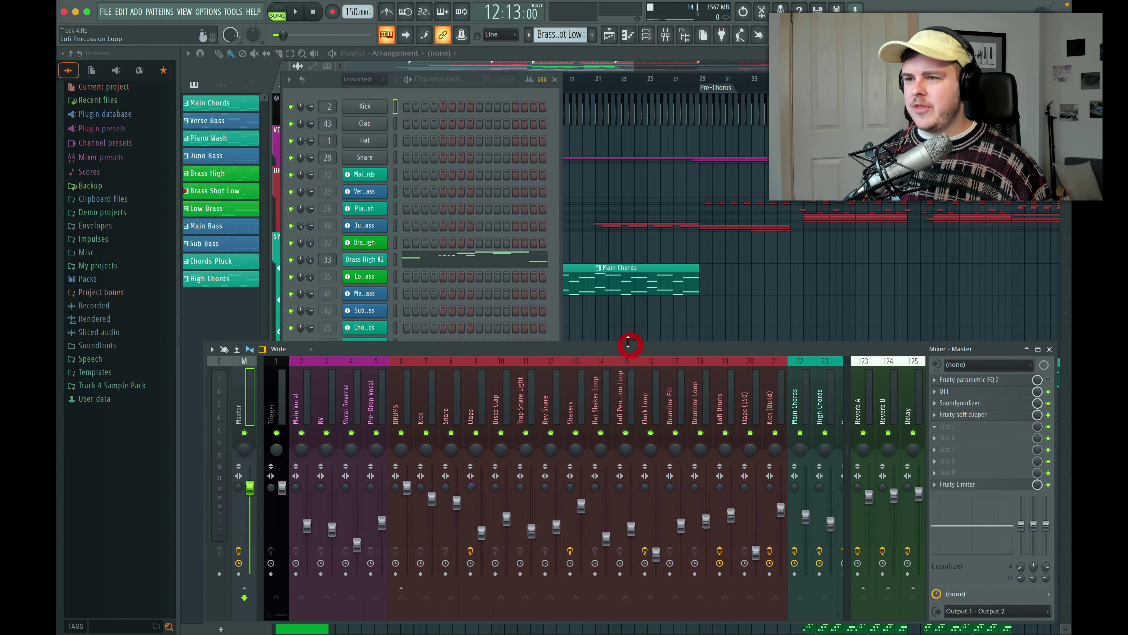
left_click(579, 55)
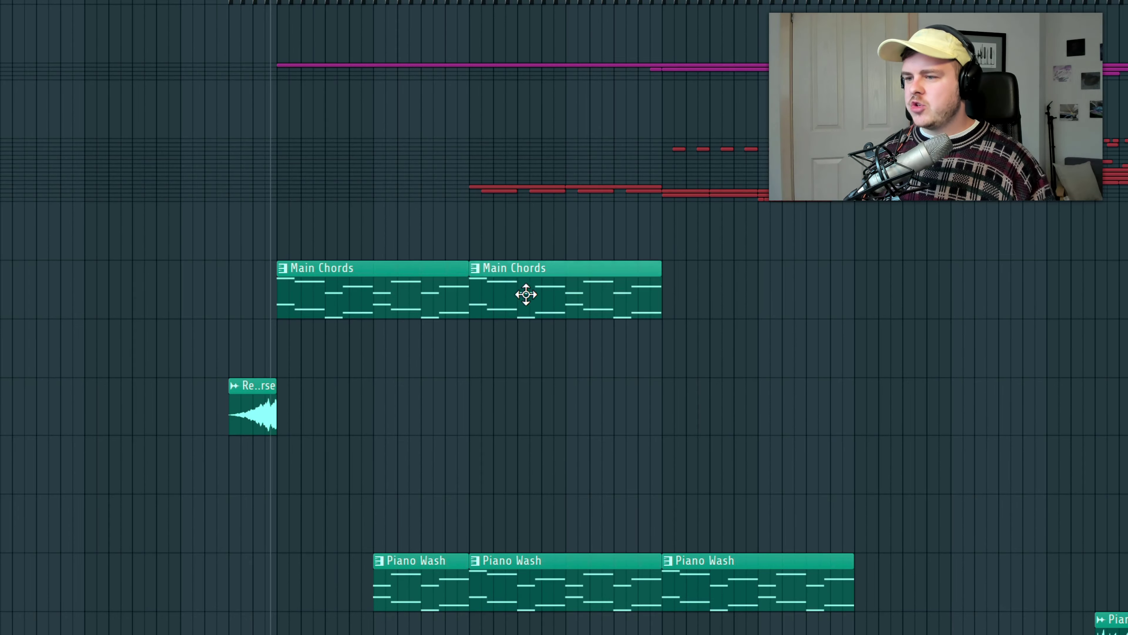
Step: Try relocating the second Main Chords clip to the Reverse track and placing a Brass Shot Low clip in the playlist
left_click_drag(625, 281, 743, 351)
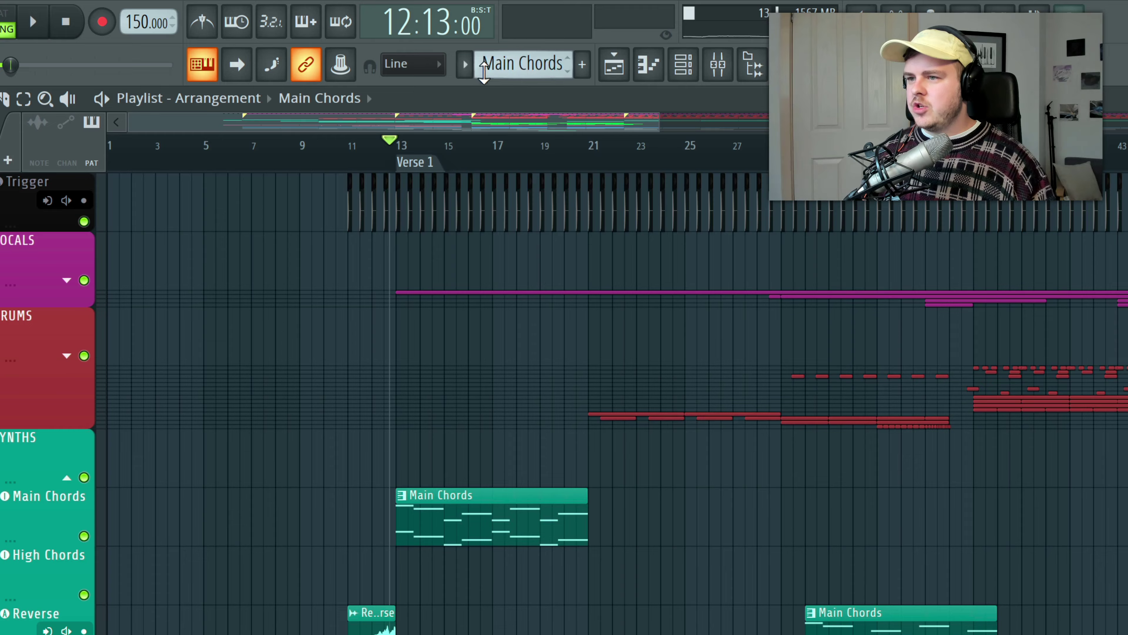
left_click(464, 65)
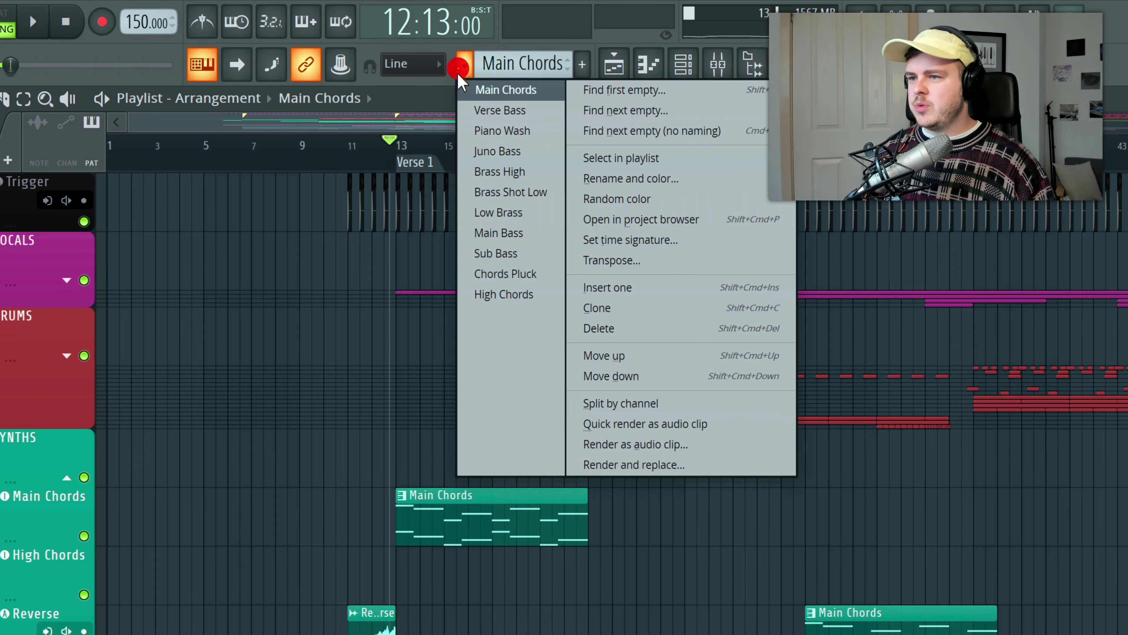
left_click(525, 202)
left_click(743, 468)
right_click(770, 458)
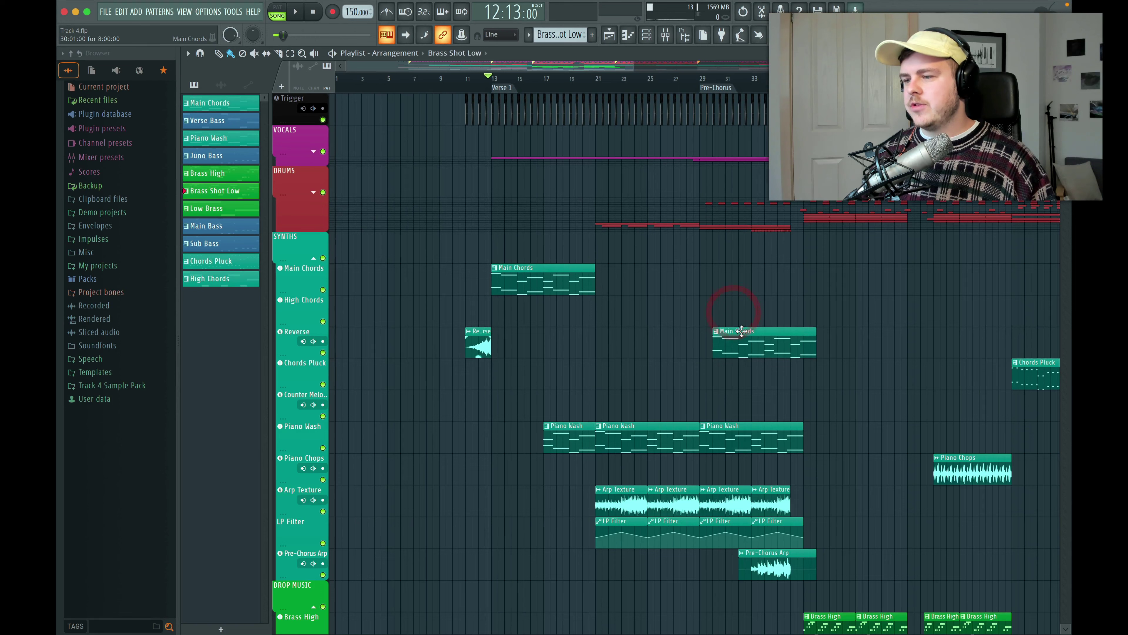
left_click_drag(822, 613, 622, 496)
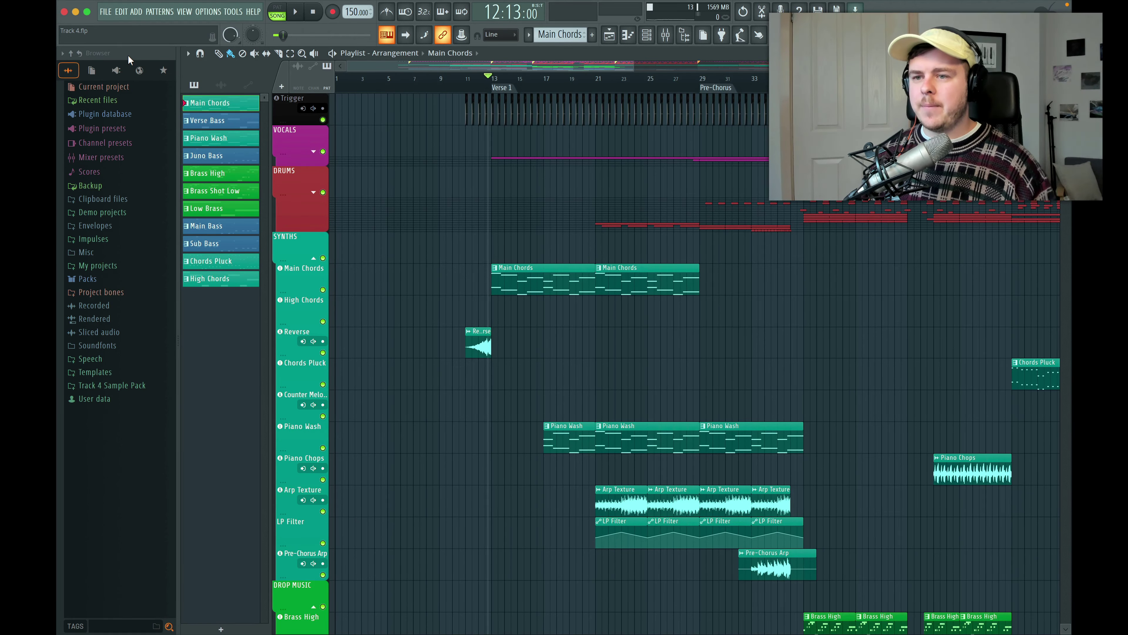
Step: Start playback of the vocal project and rearrange the Maximus, Mixer and Fruity parametric EQ 2 windows
left_click_drag(127, 55, 56, 131)
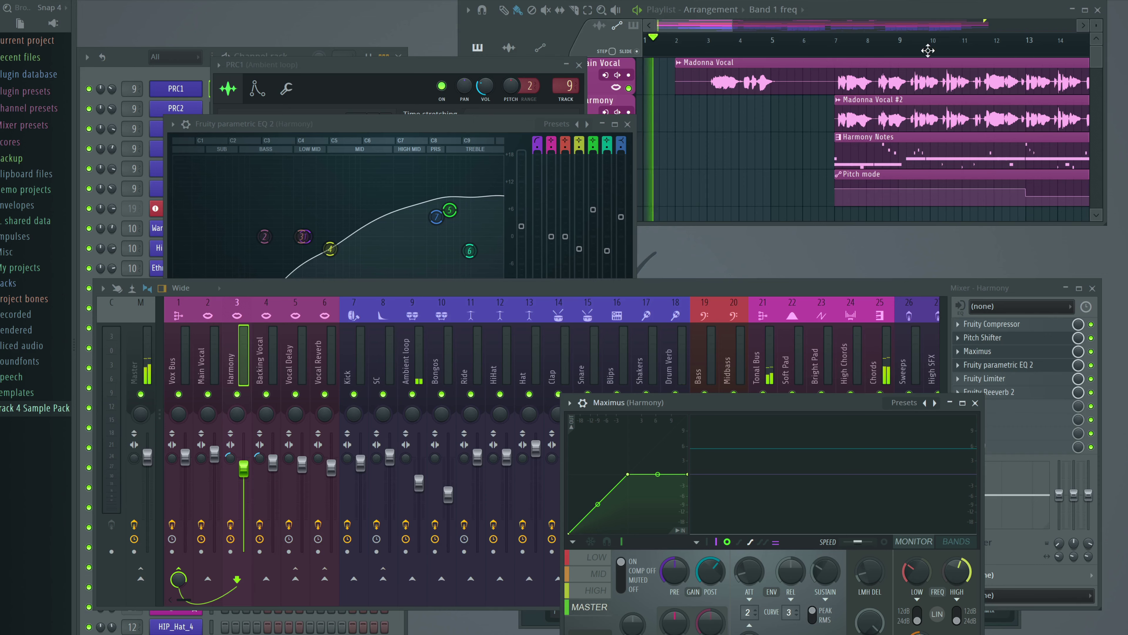
left_click(901, 41)
key("space")
left_click_drag(837, 405, 901, 423)
left_click_drag(506, 289, 519, 341)
left_click_drag(369, 124, 597, 239)
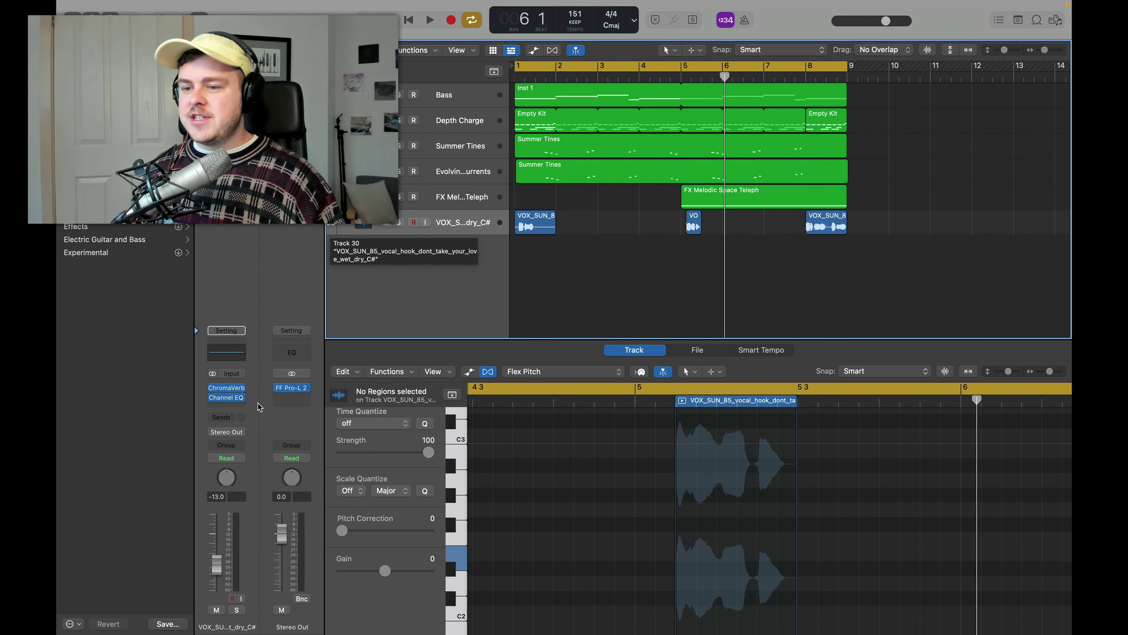
Step: In Logic Pro, inspect the vocal track's ChromaVerb and Channel EQ plug-ins during playback and close both windows
left_click(226, 387)
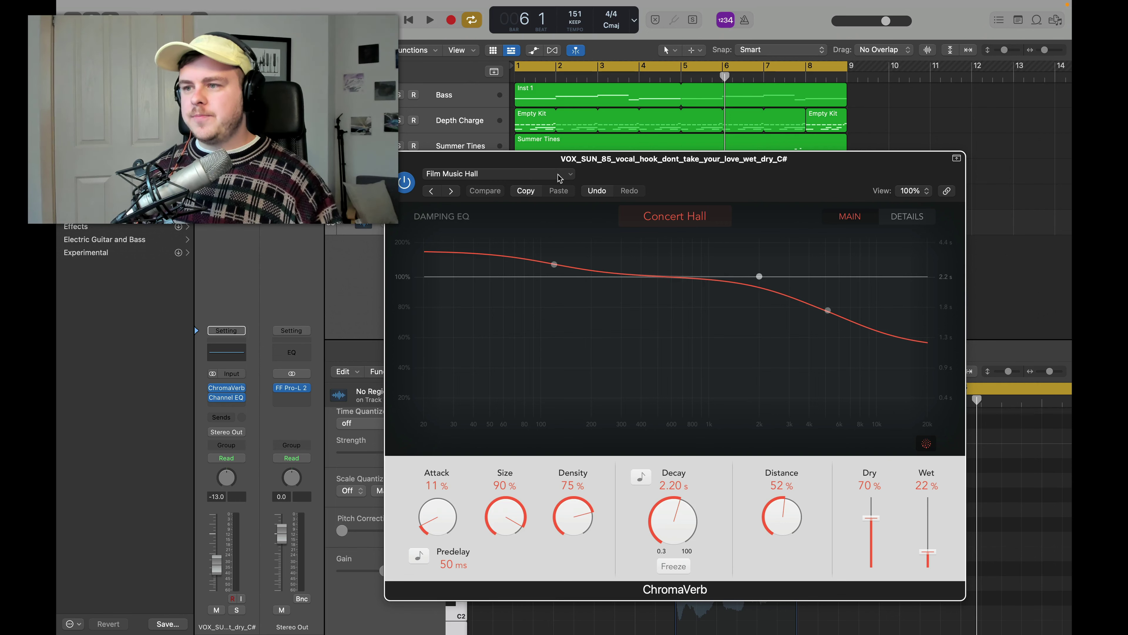
key("space")
left_click(226, 398)
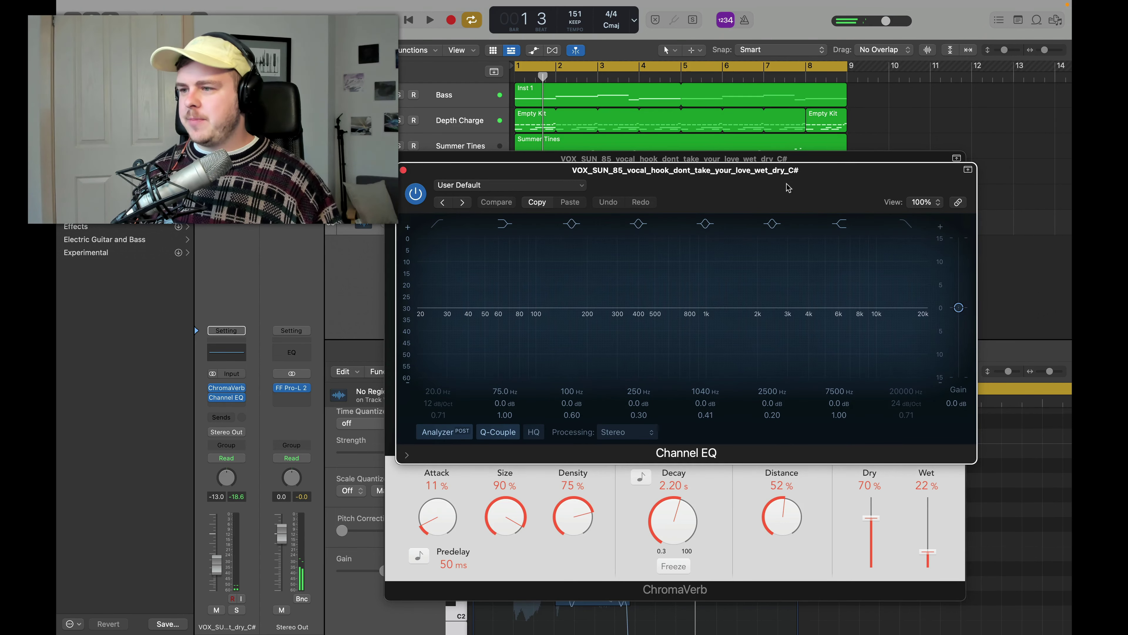
left_click_drag(787, 187, 819, 246)
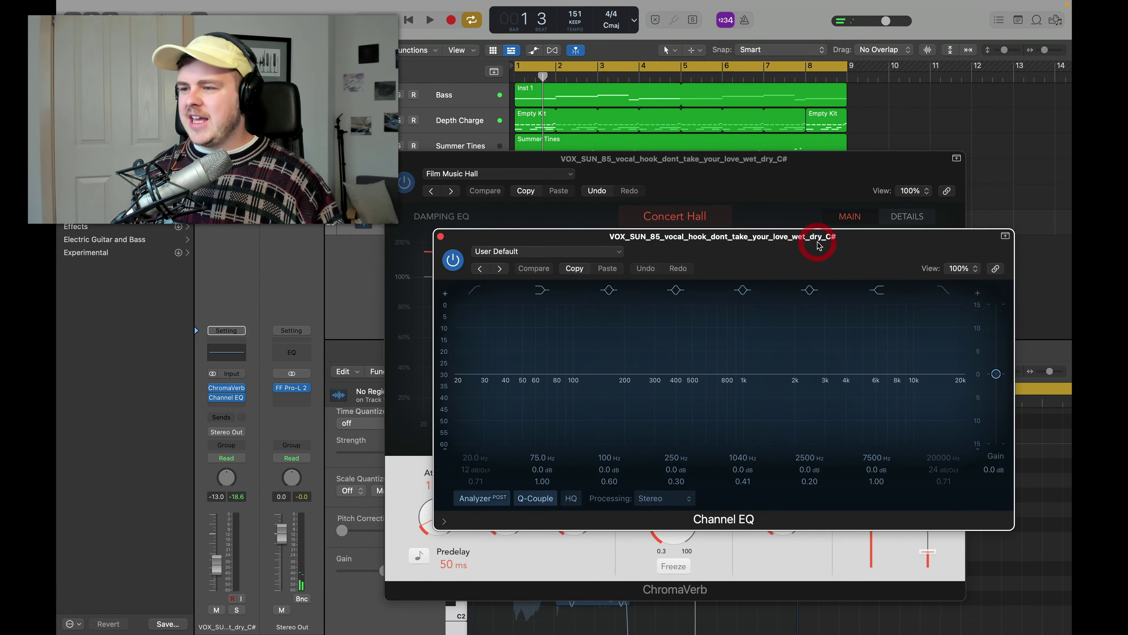
left_click(440, 236)
key("super+w")
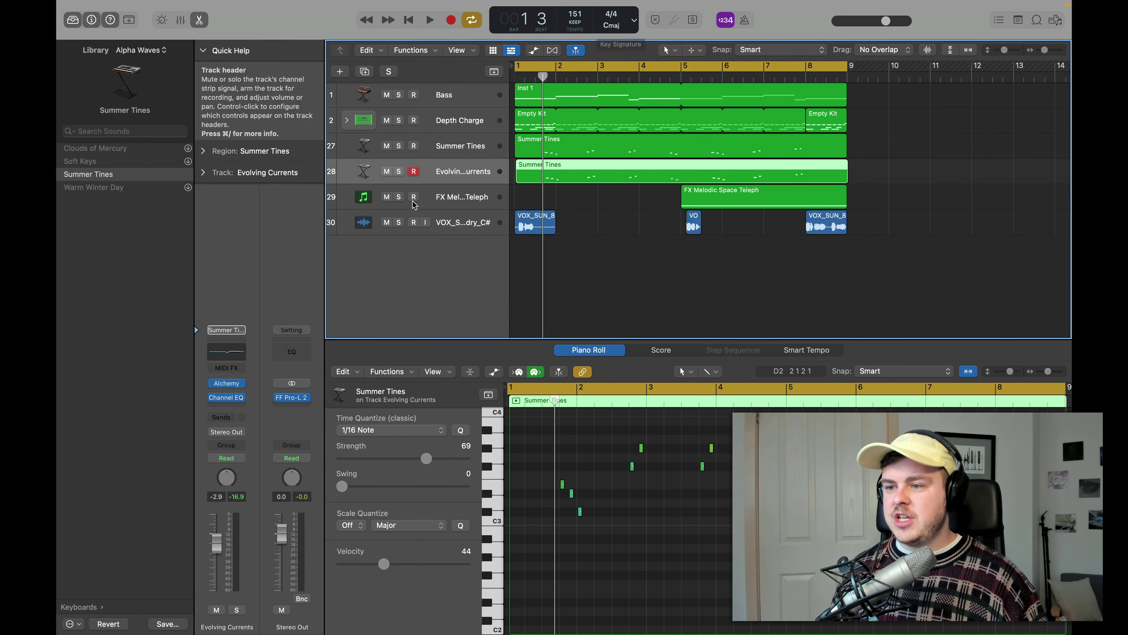
Step: Select the FX Melodic track, browse the library's Keyboards sounds, and filter the library to the Toy Box sound pack
left_click(426, 204)
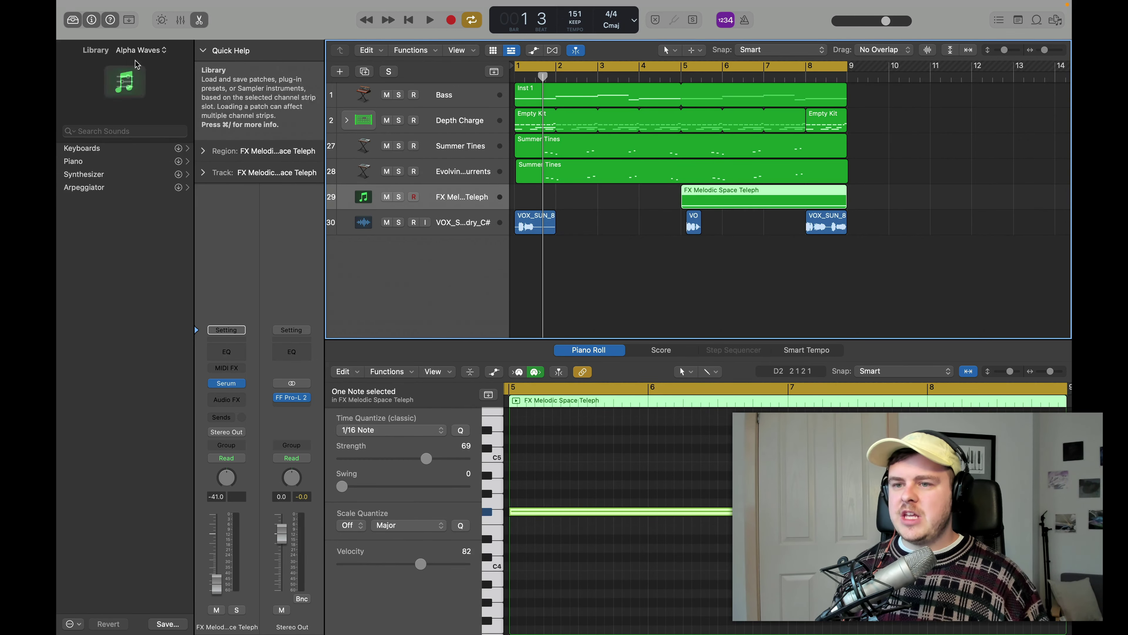
left_click(102, 157)
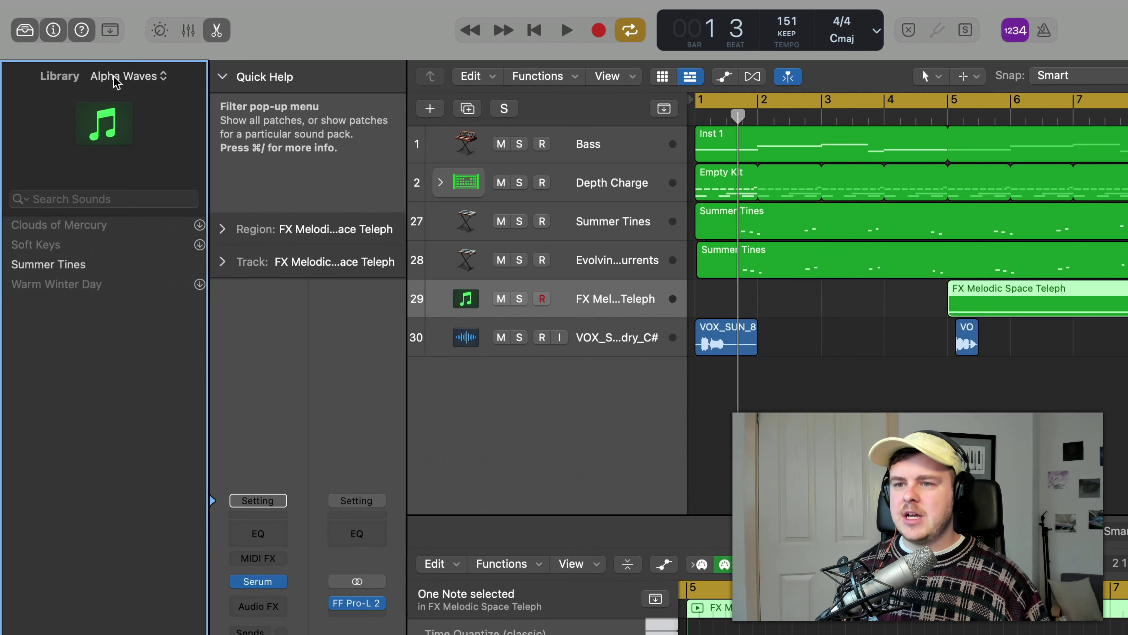
left_click(116, 80)
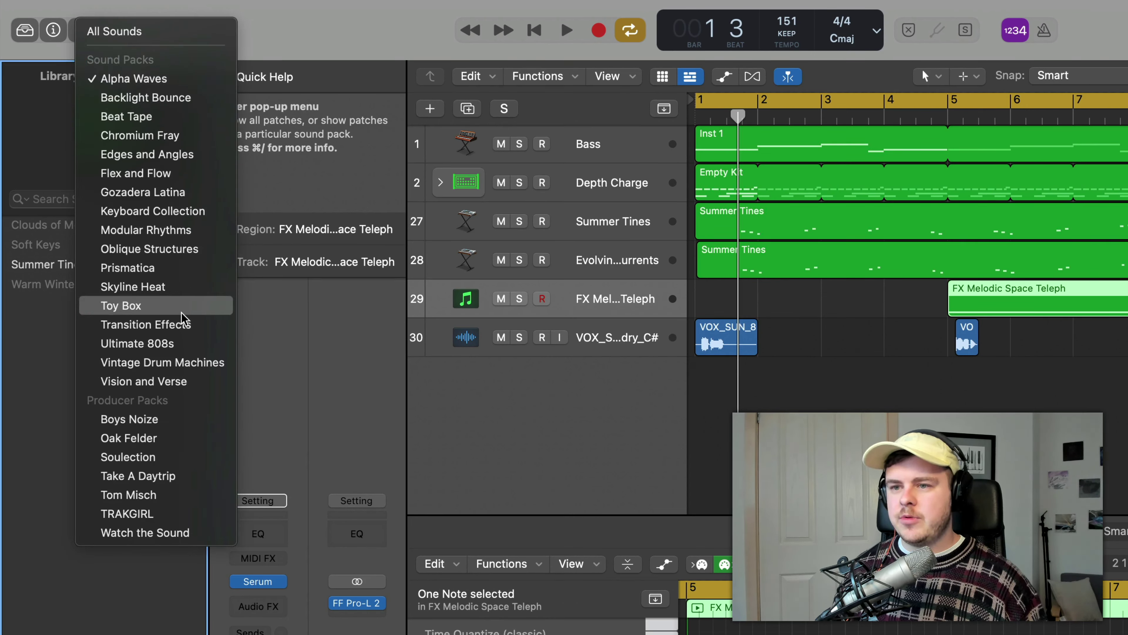
left_click(176, 306)
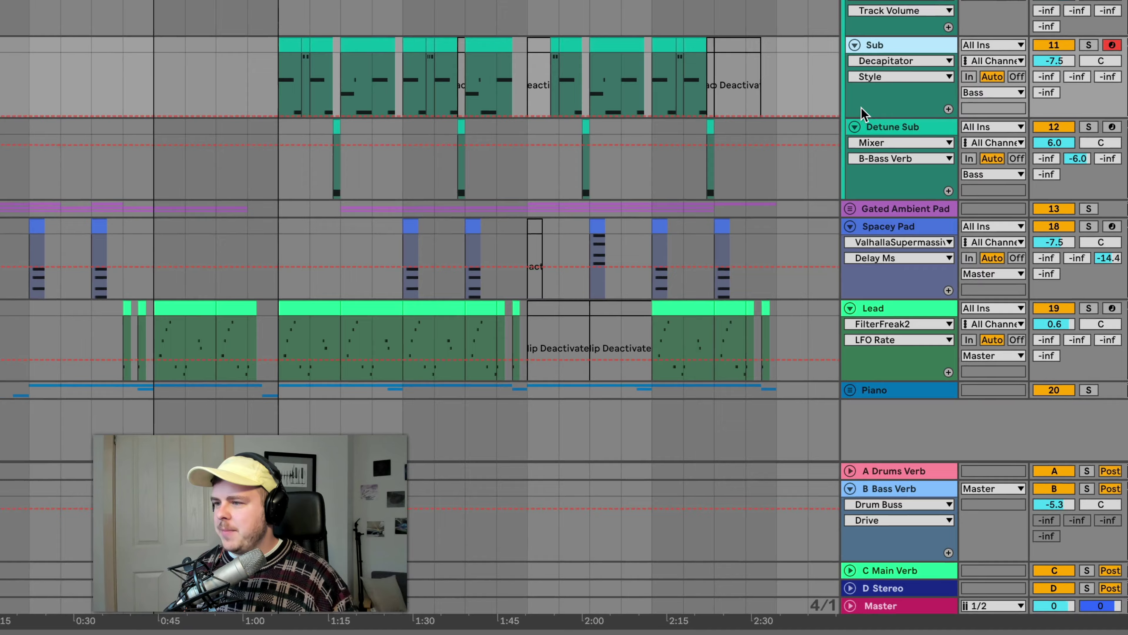
Step: In Ableton Live, freeze the Detune Sub track and flatten it to audio
right_click(896, 193)
left_click(924, 260)
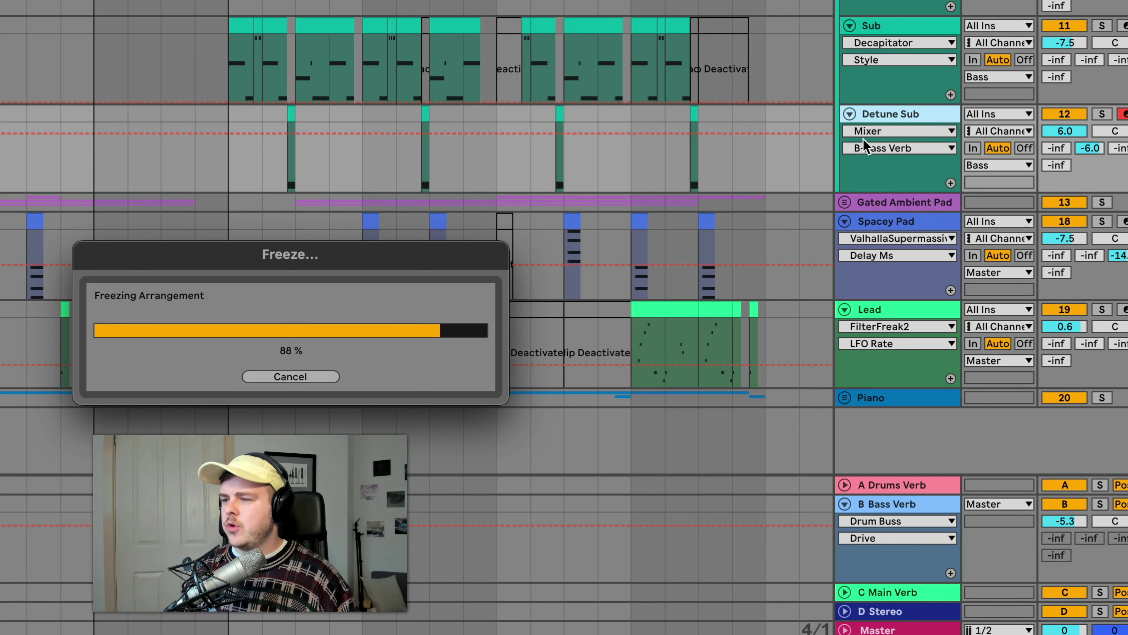
right_click(902, 116)
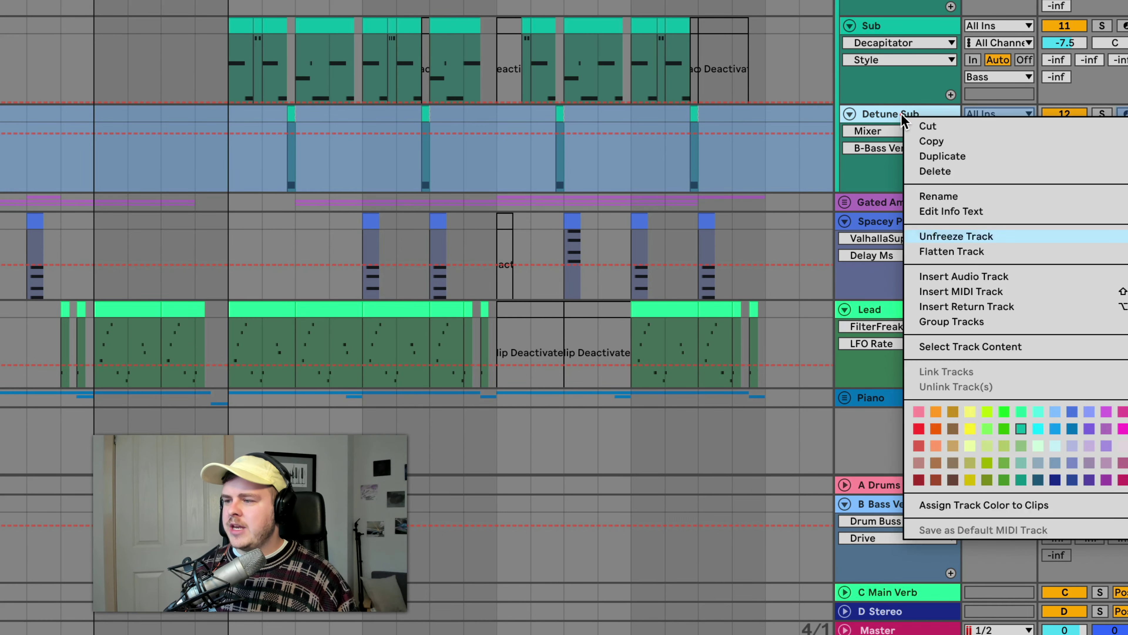
left_click(895, 119)
right_click(894, 118)
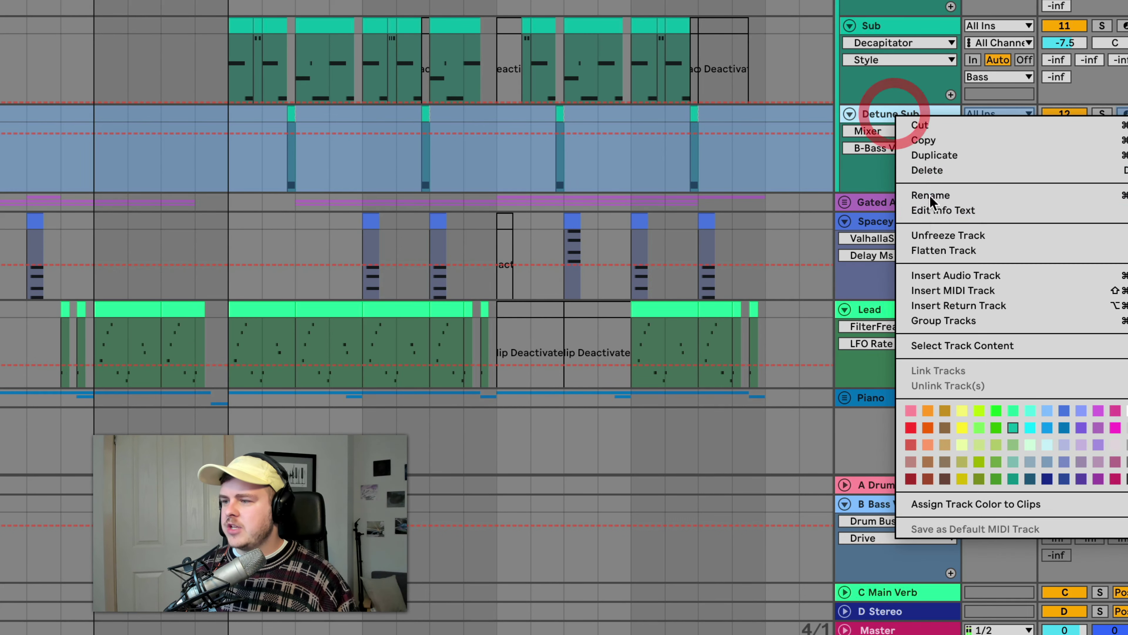
left_click(942, 252)
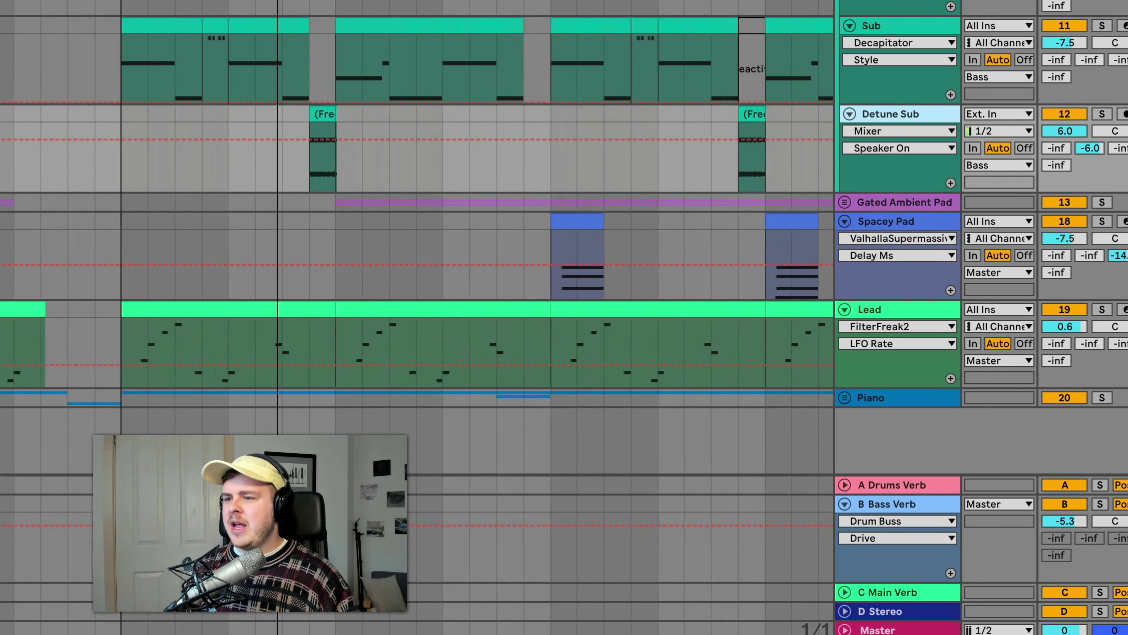
Step: Open the first flattened Detune Sub clip to view its waveform and adjust its gain slightly
key("plus")
left_click(532, 113)
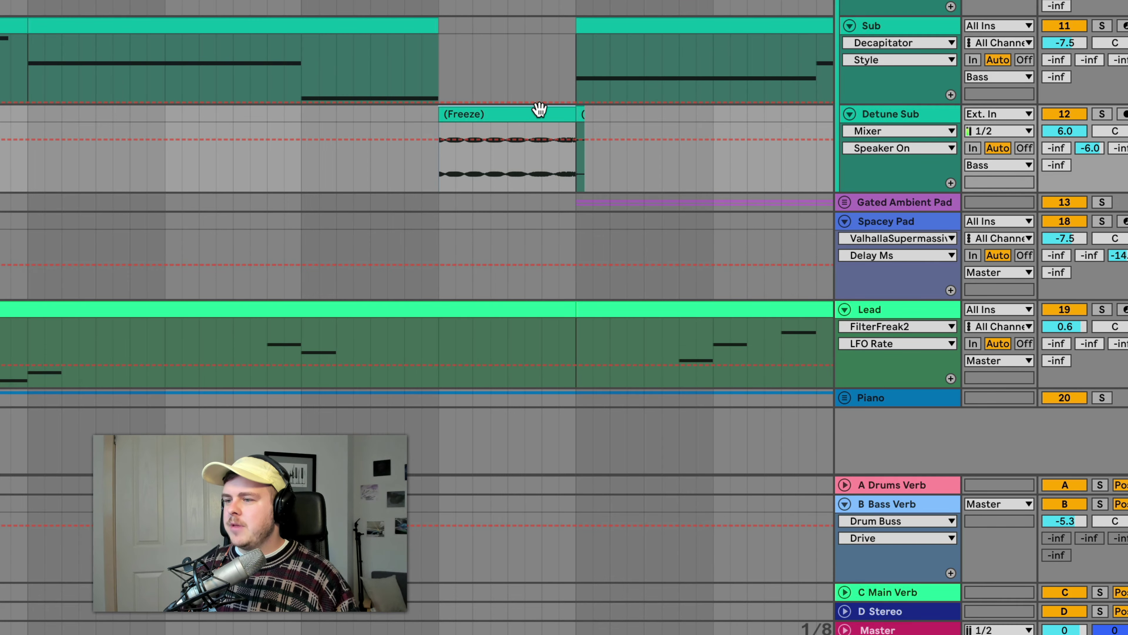
double_click(539, 109)
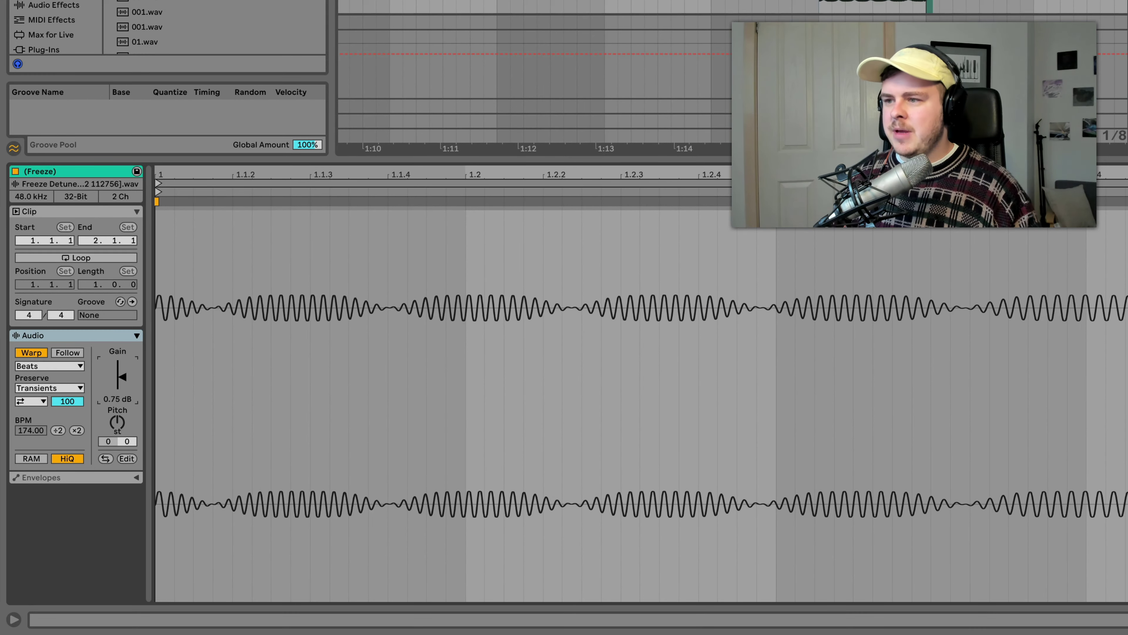
mouse_move(102, 393)
left_mouse_down()
mouse_move(103, 311)
mouse_move(103, 393)
left_mouse_up()
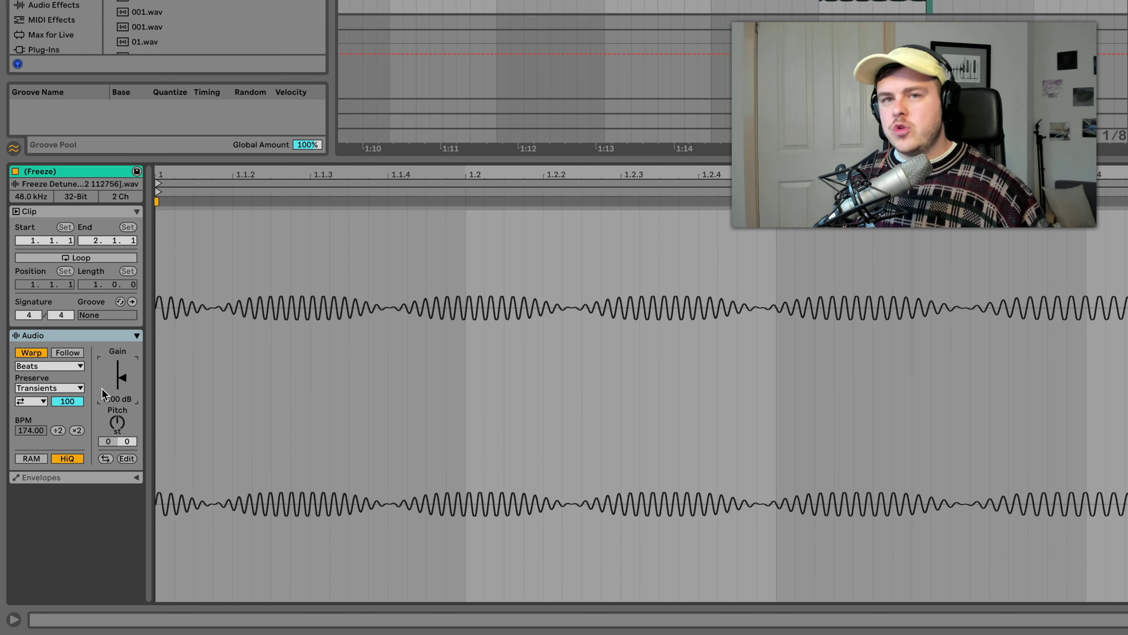
left_click_drag(831, 4, 831, 0)
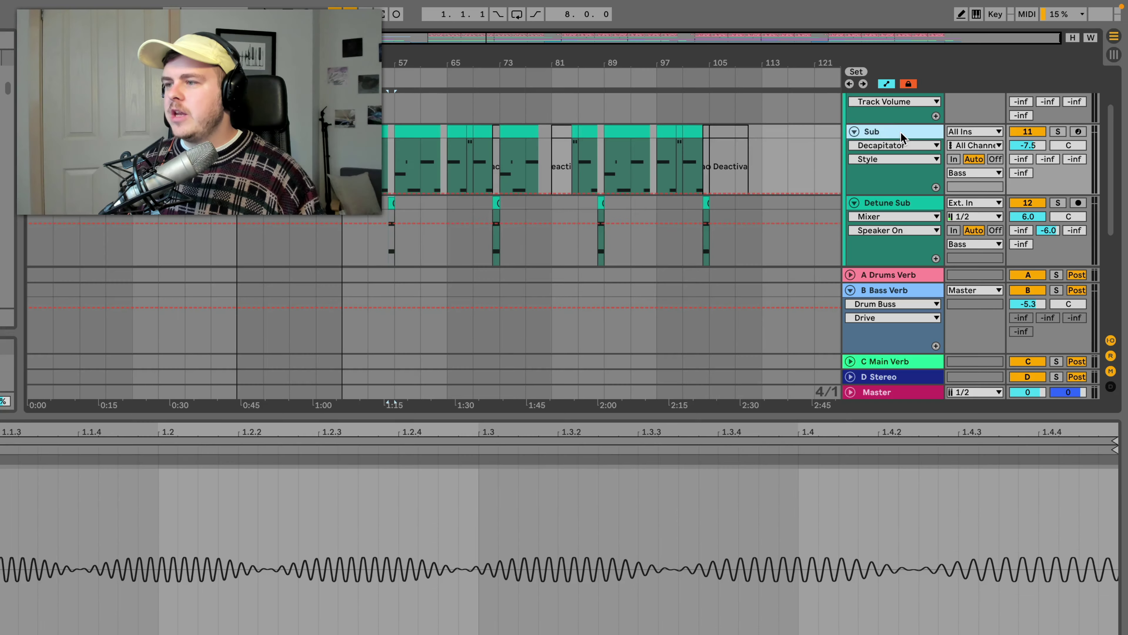
Step: Select the Sub track and switch between the Arrangement and Session views, finishing in Session View
double_click(902, 134)
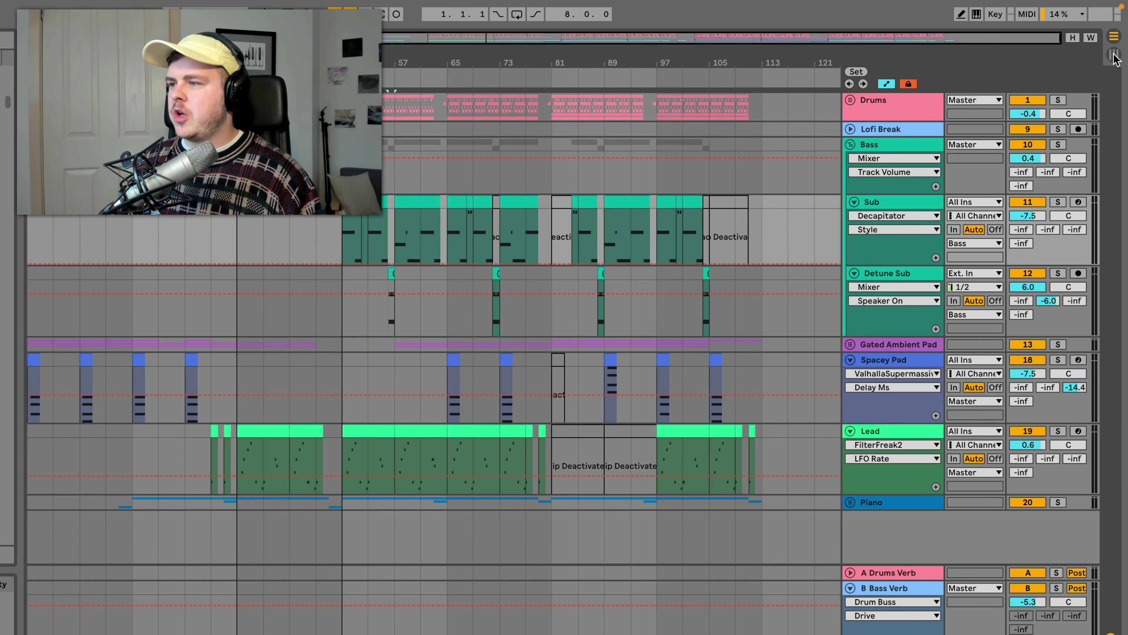
left_click(1114, 38)
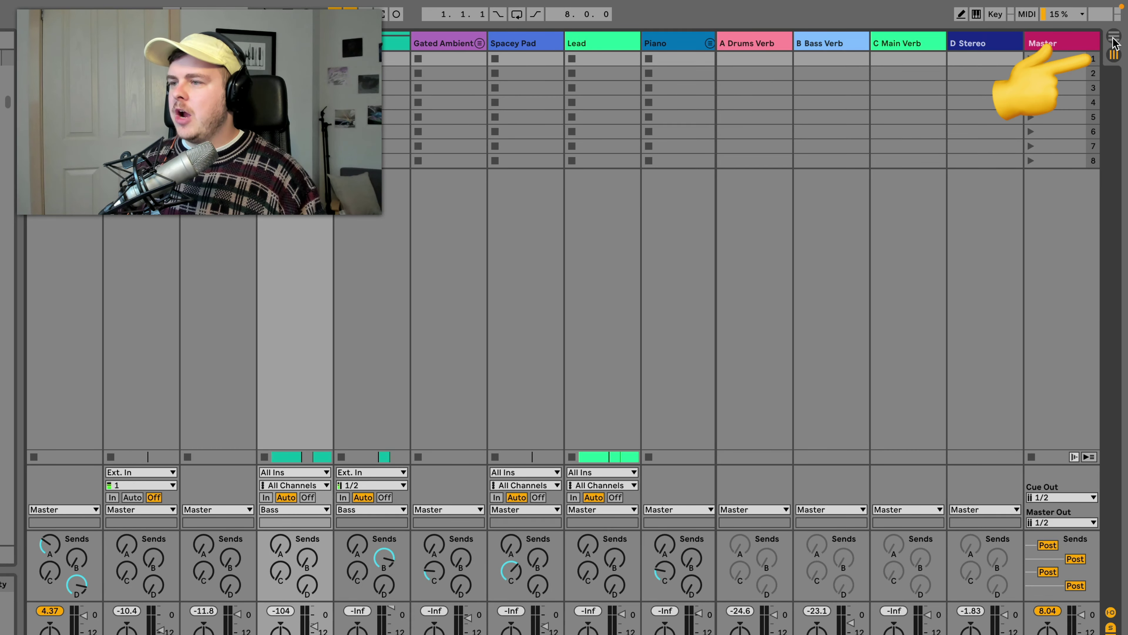
left_click(1114, 39)
left_click(1114, 56)
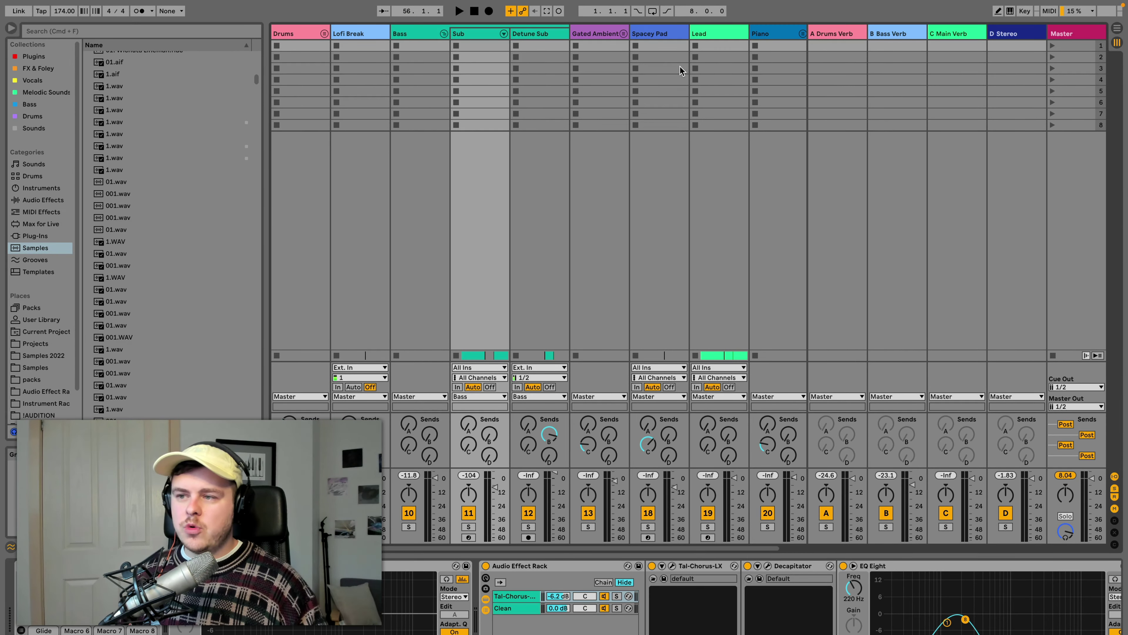
right_click(296, 44)
left_click(288, 46)
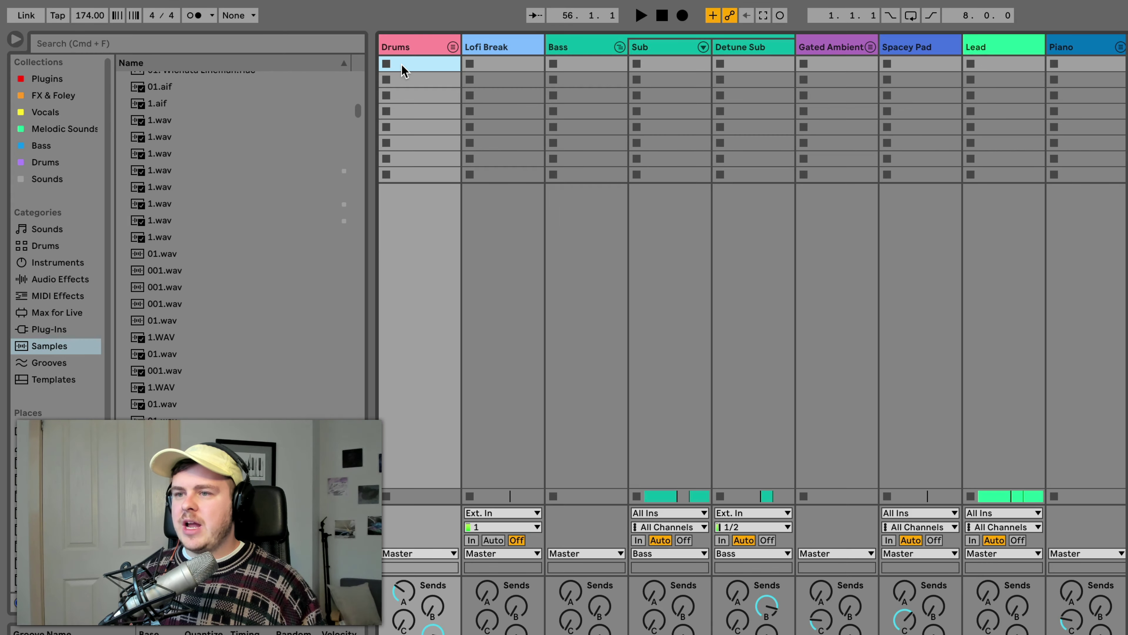
right_click(403, 63)
left_click(405, 61)
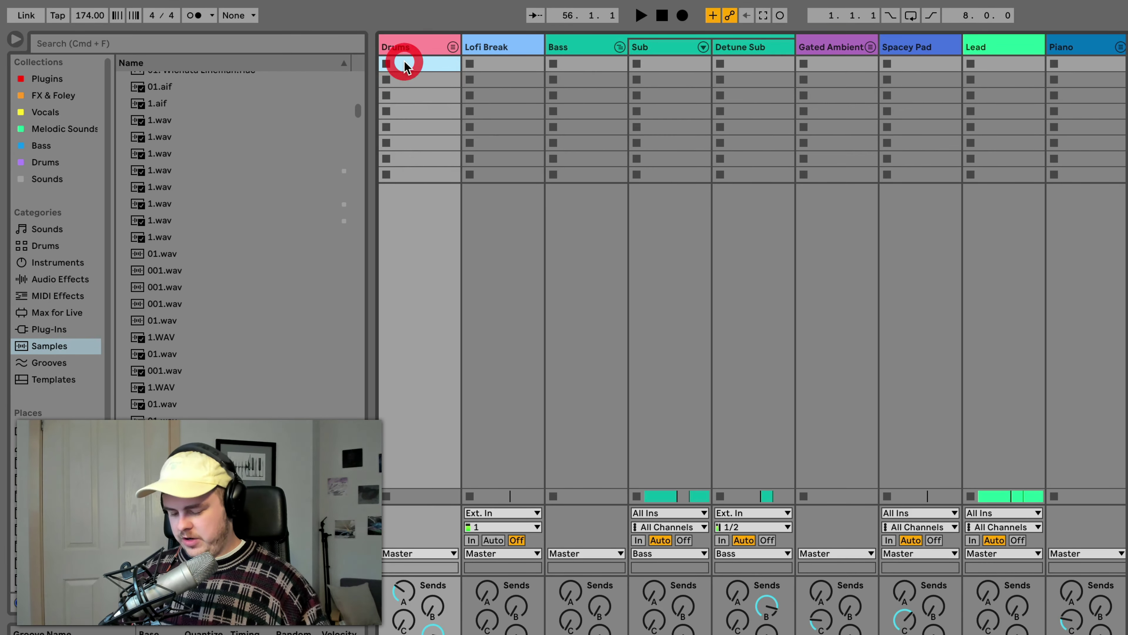
Step: Create an empty MIDI clip in the Sub track's first clip slot
double_click(682, 67)
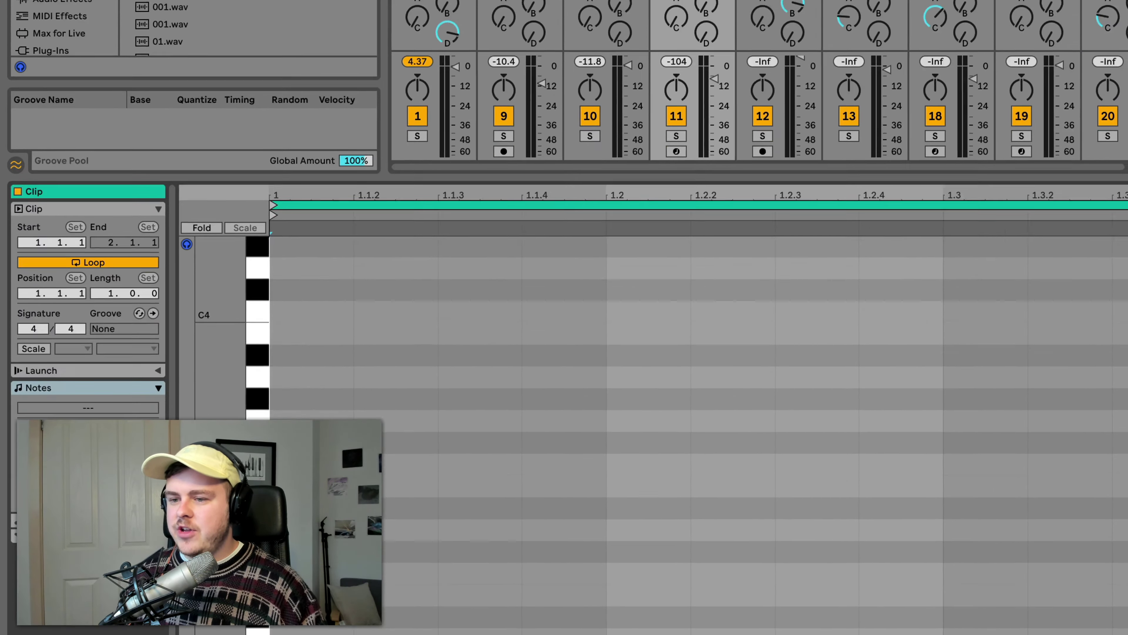
Step: Add the notes F#3, A3 and C#4 to the new Sub clip, and return to the Arrangement View
double_click(286, 442)
double_click(443, 380)
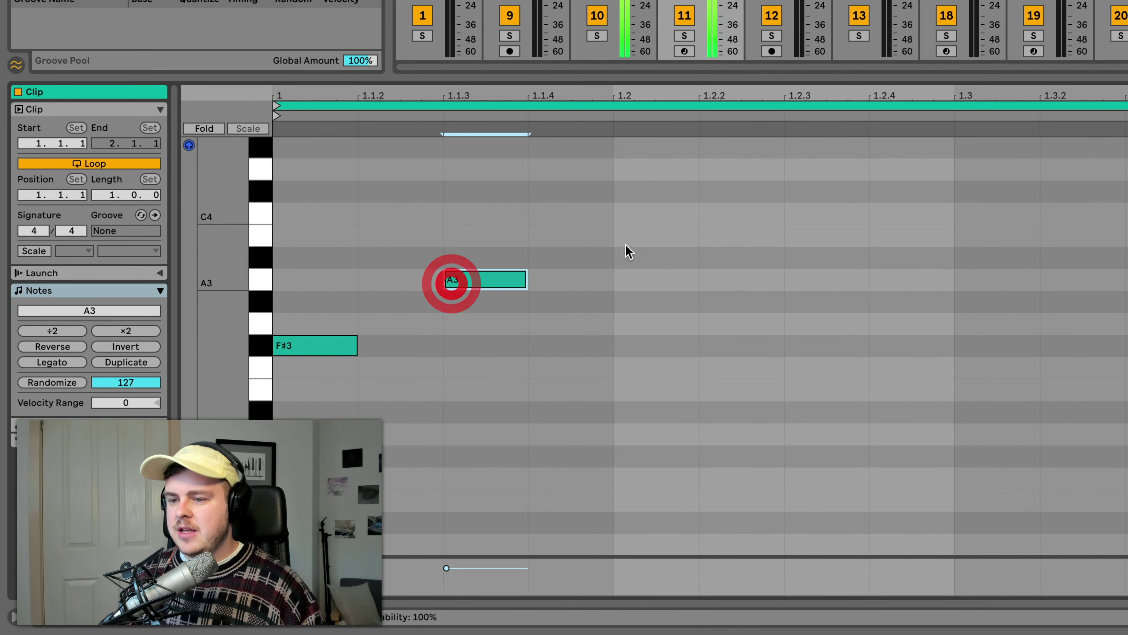
double_click(640, 297)
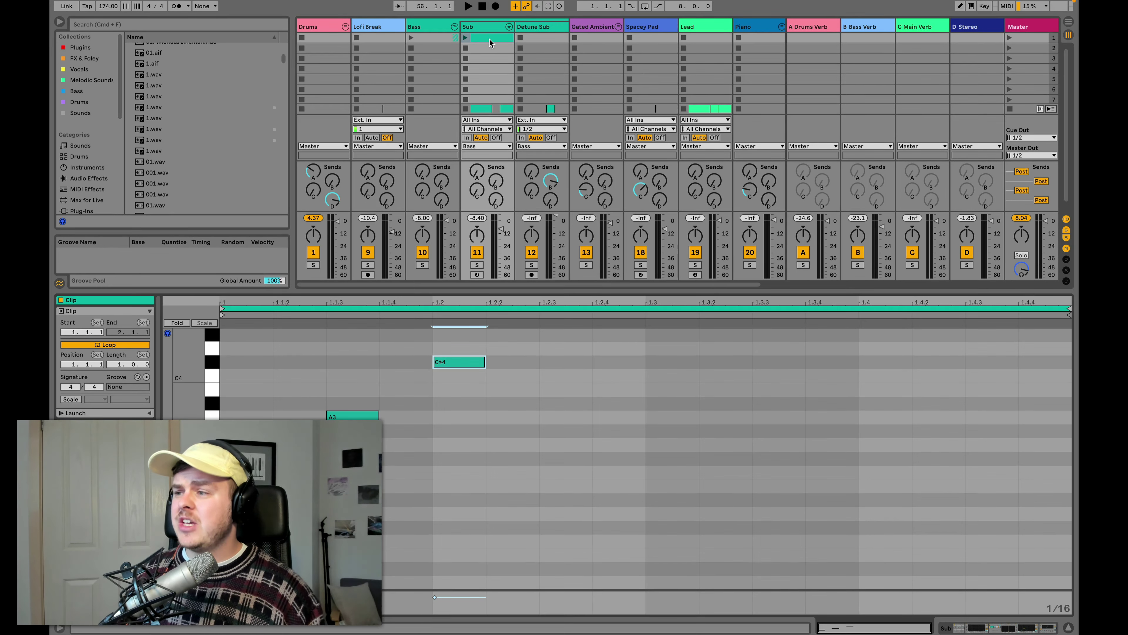
left_click(1068, 25)
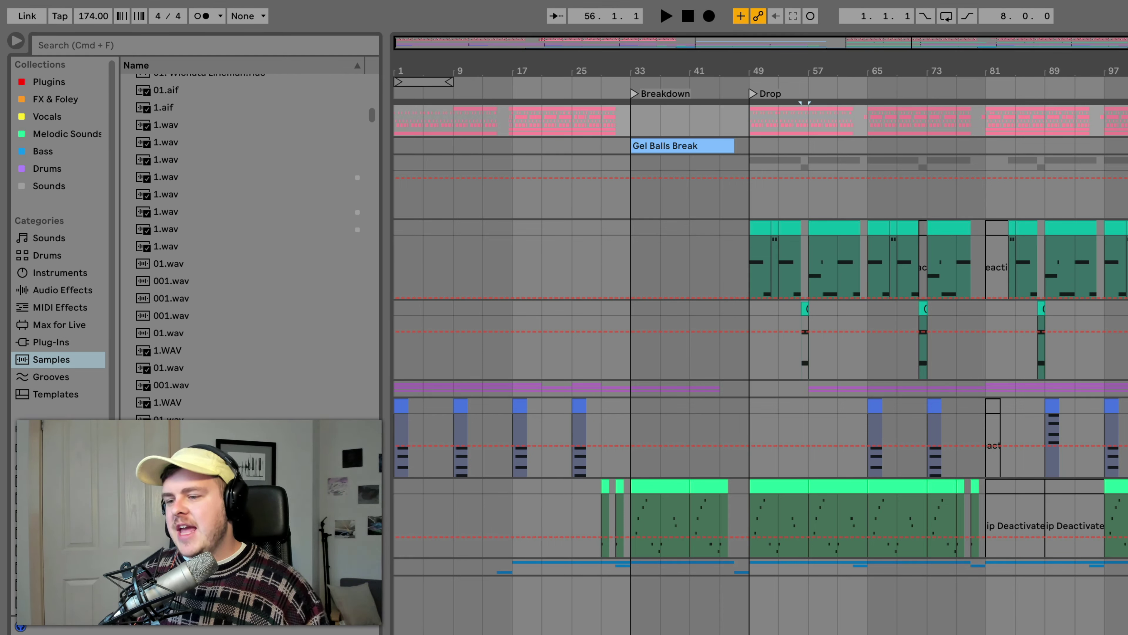
Step: Insert an Auto Filter from the EQ & Filters audio effects ahead of FF Pro-L 2 on the Drums track, and delete it again
left_click(58, 290)
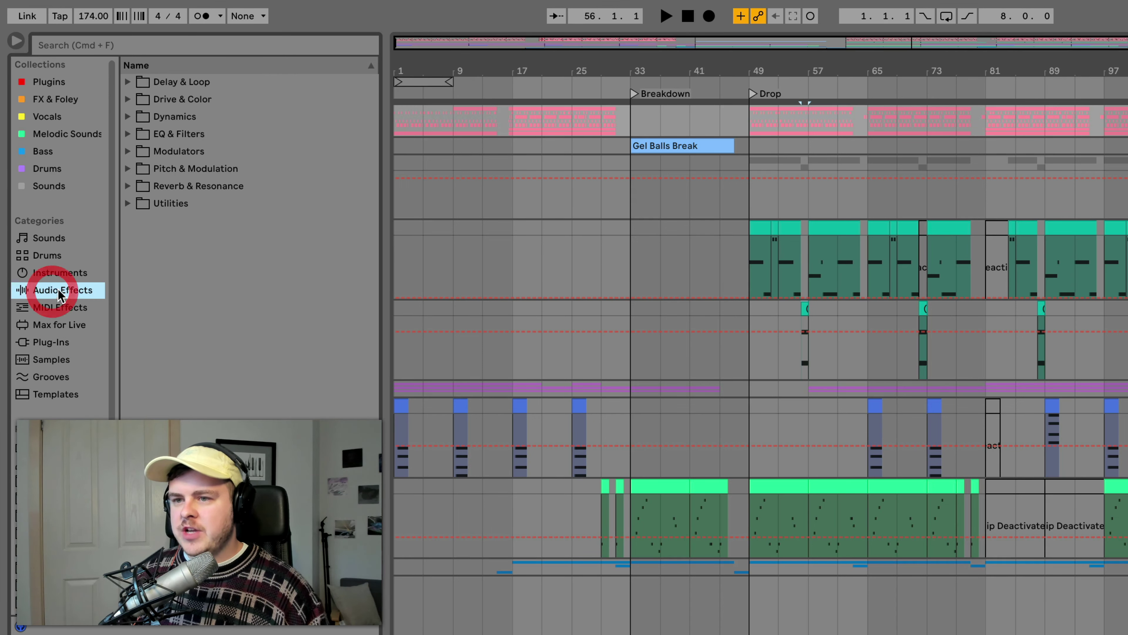
left_click(129, 116)
left_click(128, 116)
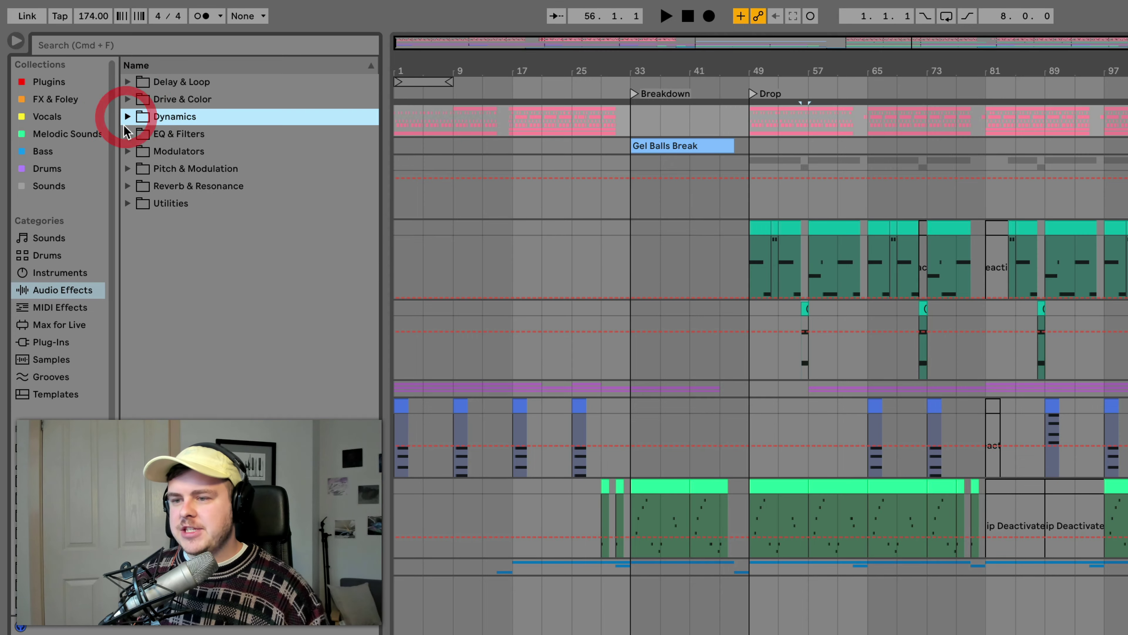
left_click(128, 134)
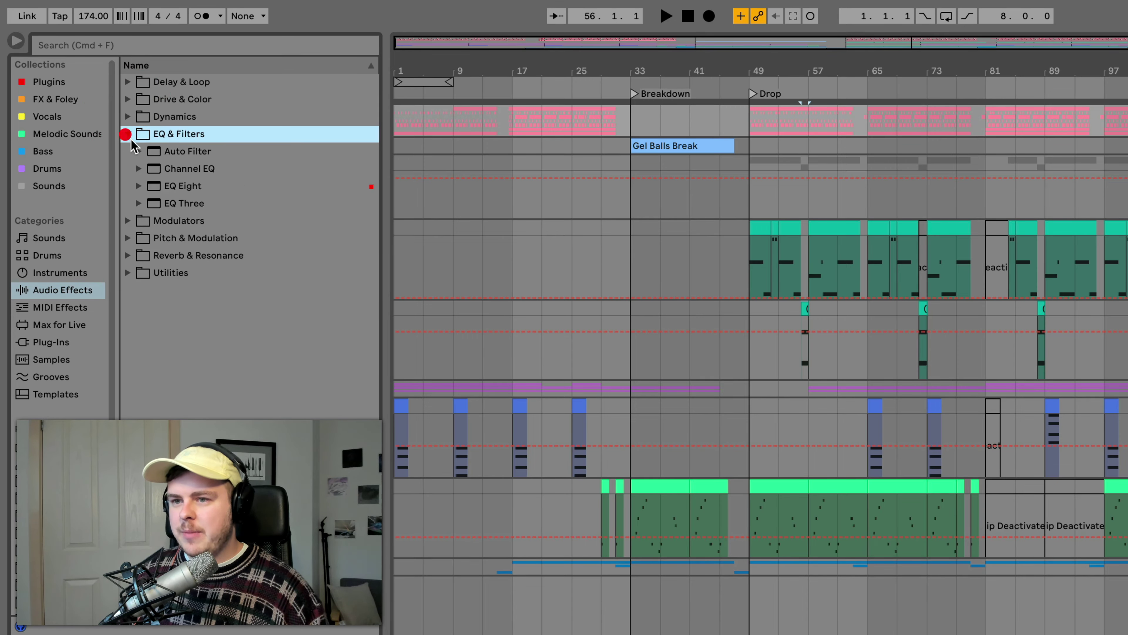
double_click(168, 151)
left_click_drag(432, 406, 529, 462)
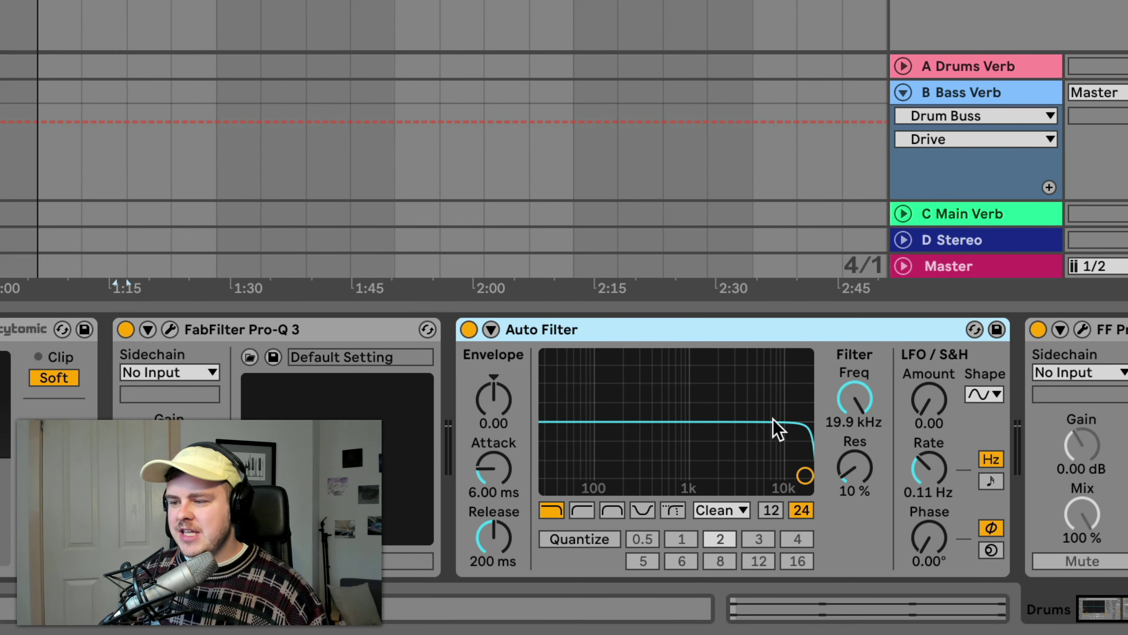
key("Delete")
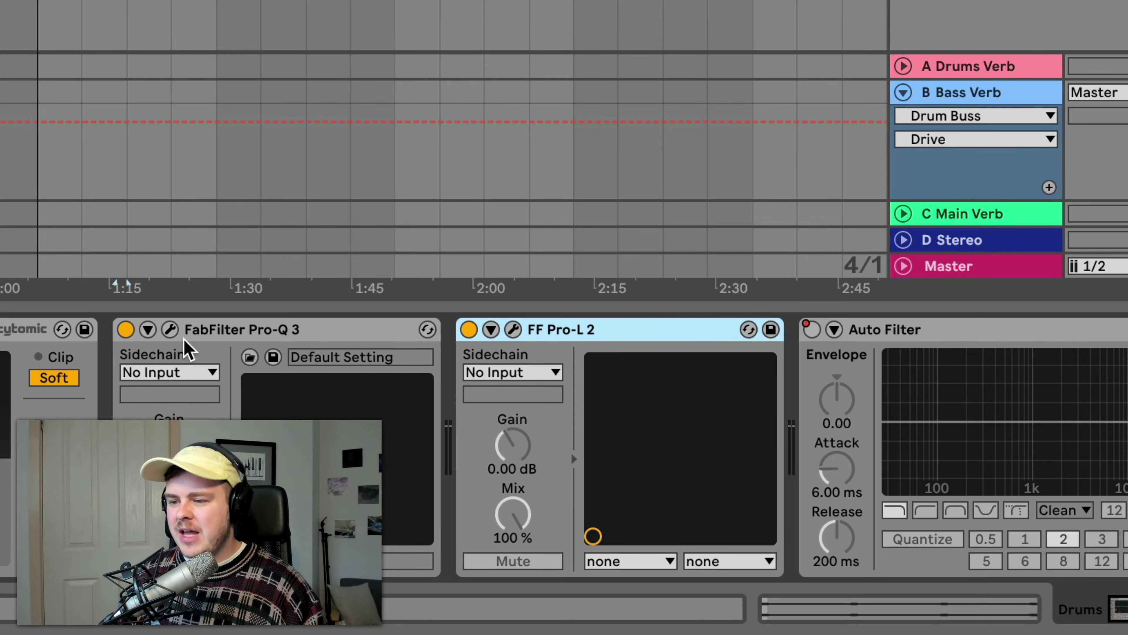
Step: Open and close the FabFilter Pro-Q 3 plug-in window and inspect the devices before it in the Drums effect chain
left_click(168, 330)
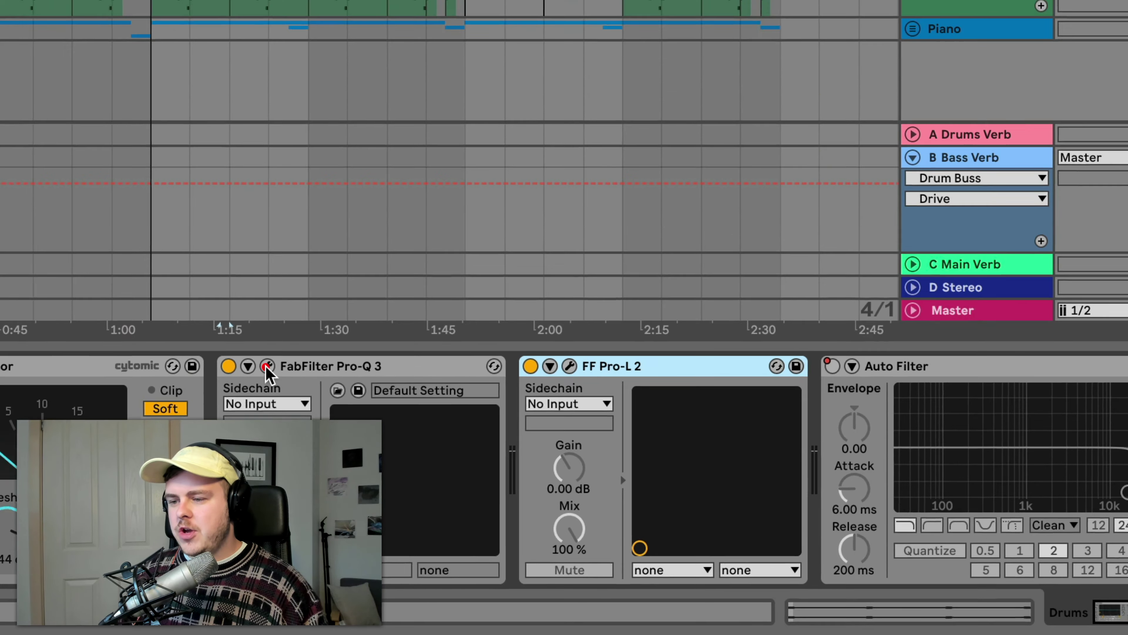
left_click(461, 443)
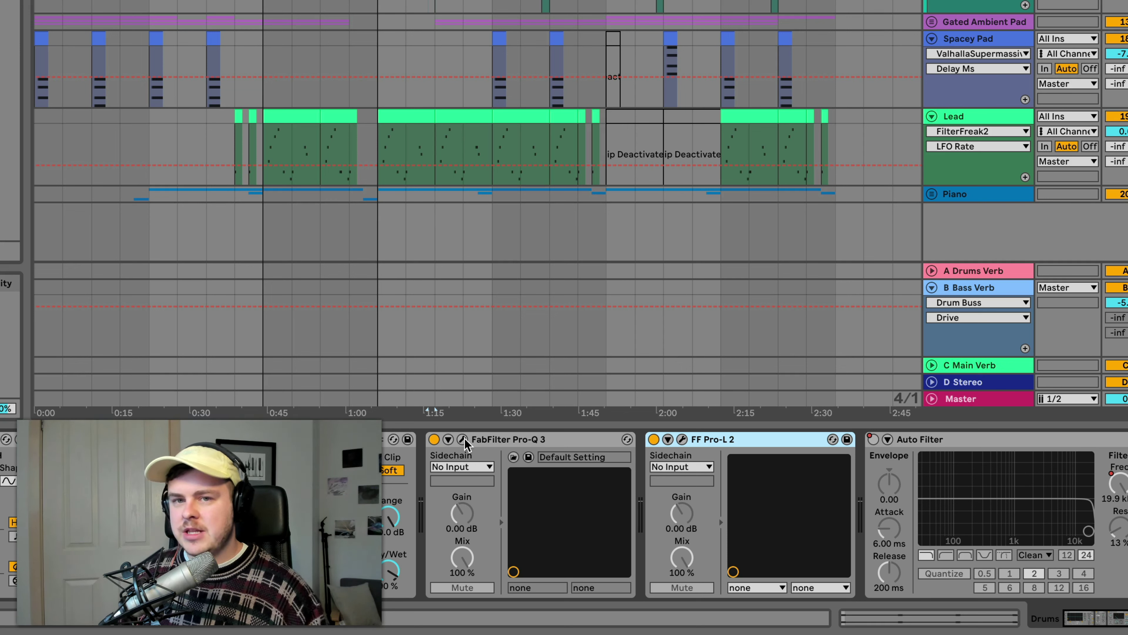
left_click(275, 439)
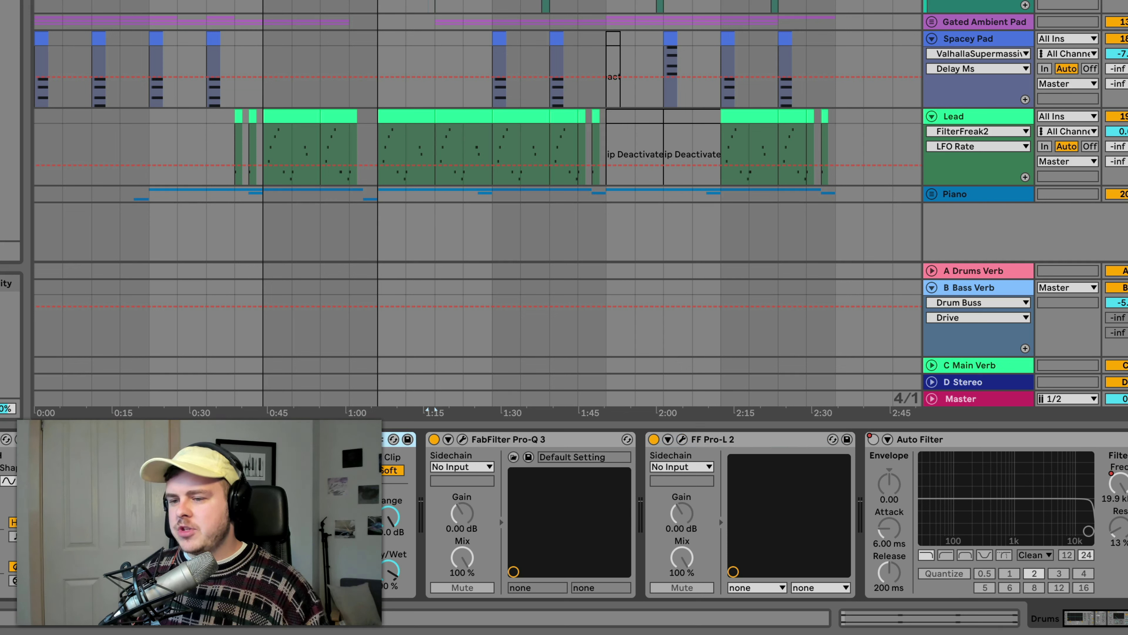
left_click(79, 438)
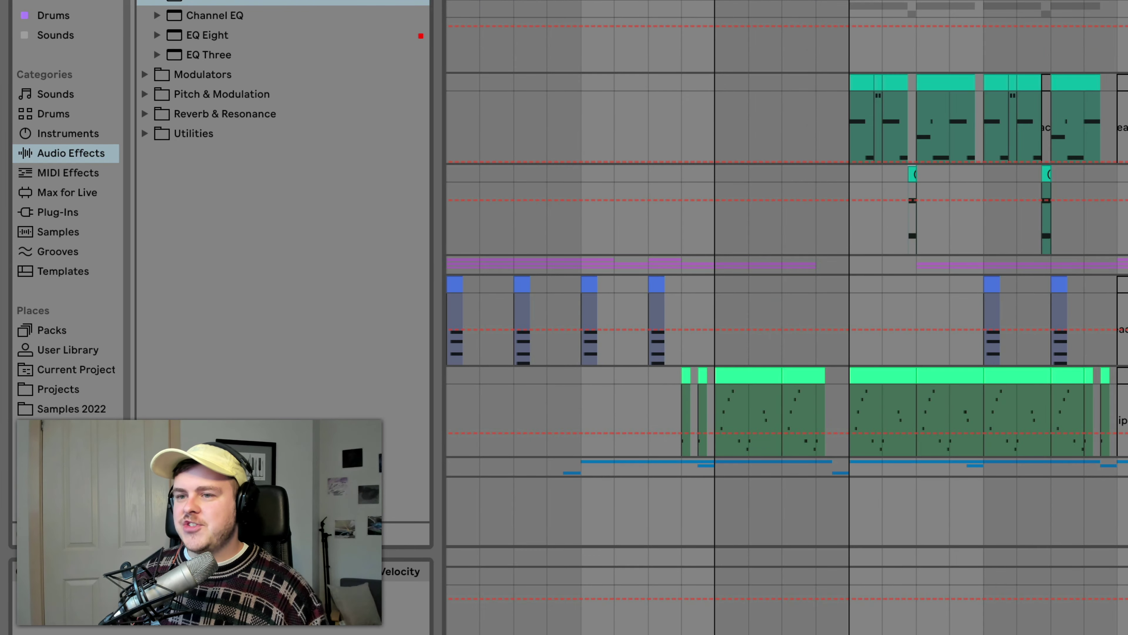
Step: Load the OTT preset of Multiband Dynamics from the Dynamics effects onto the end of the Drums track's device chain
key("Left")
left_click(158, 54)
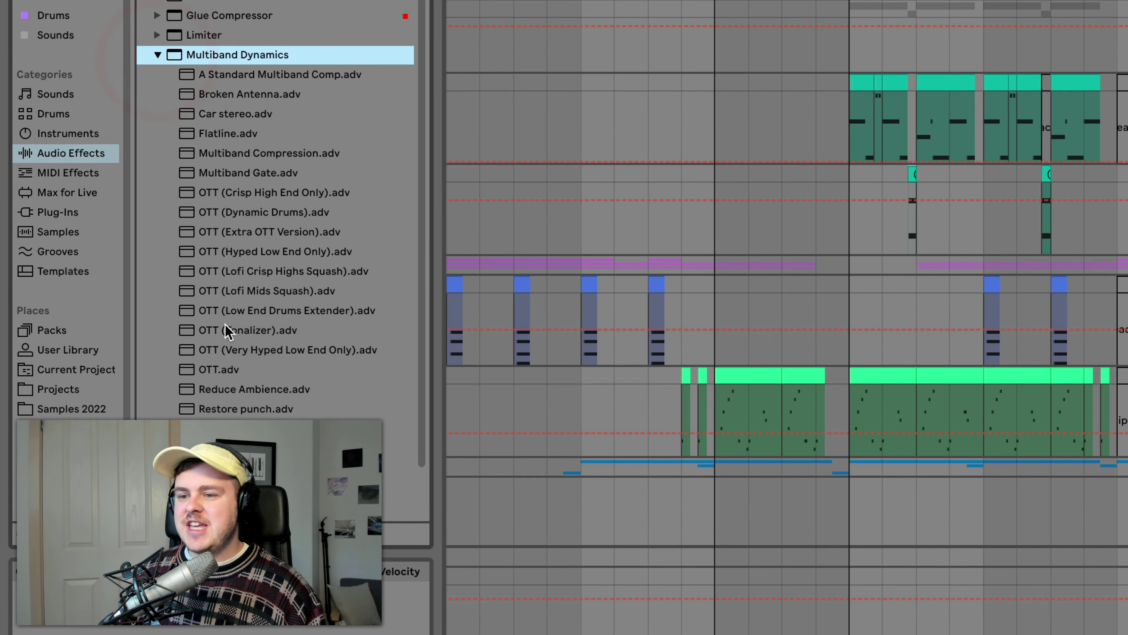
left_click(220, 373)
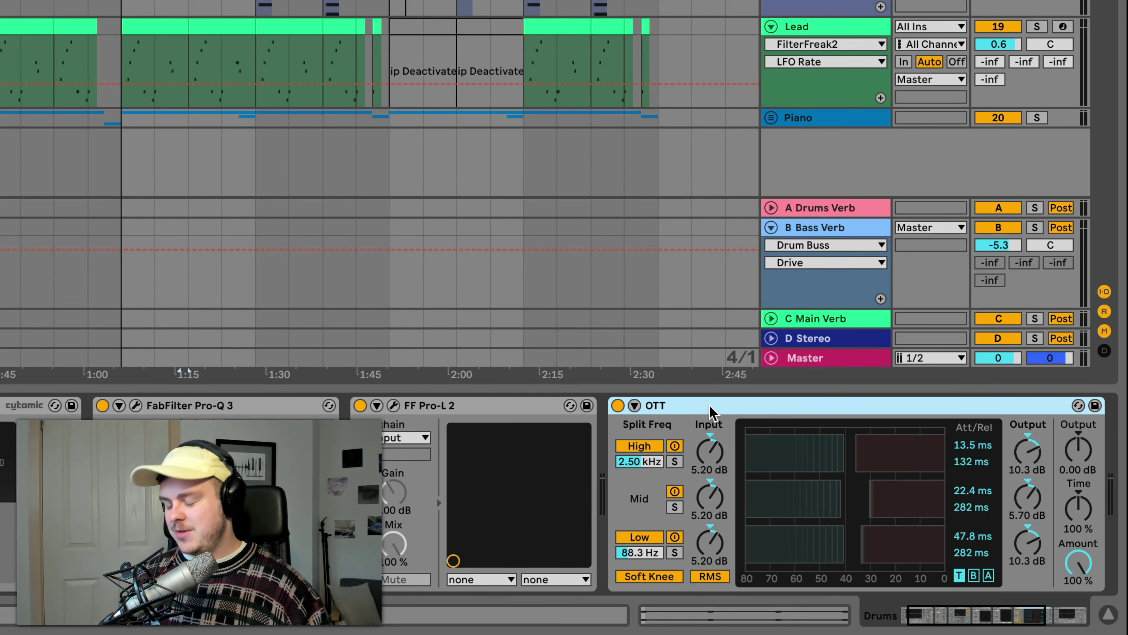
Step: Play the arrangement with OTT on the Drums track and lower the device's Amount to 29 %
key("space")
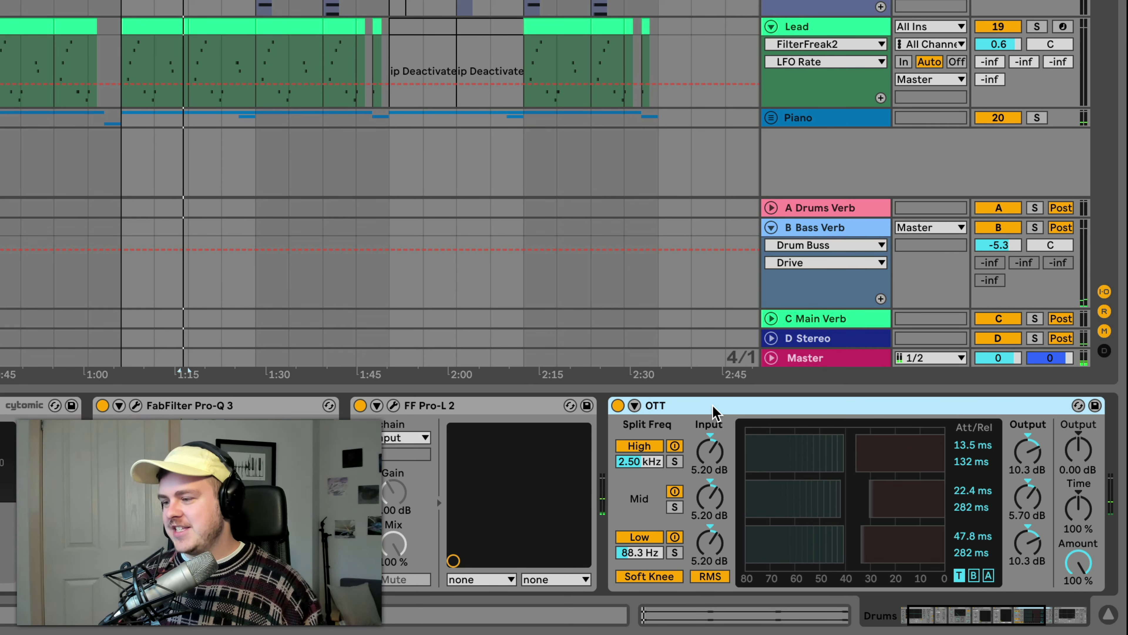
left_click_drag(1080, 561, 1080, 607)
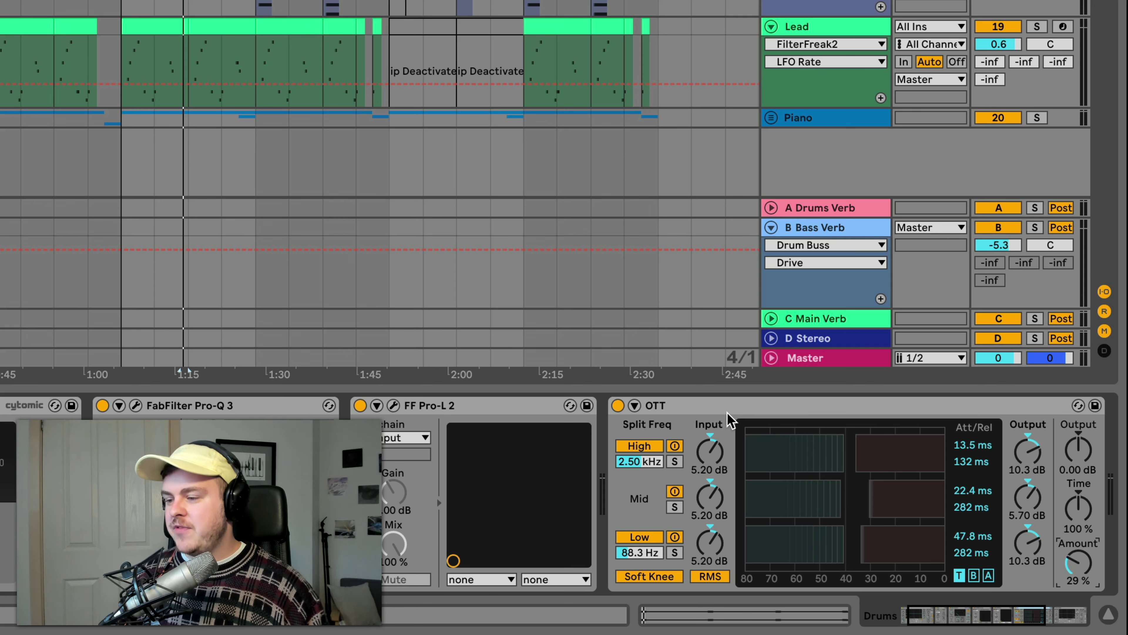
left_click(728, 405)
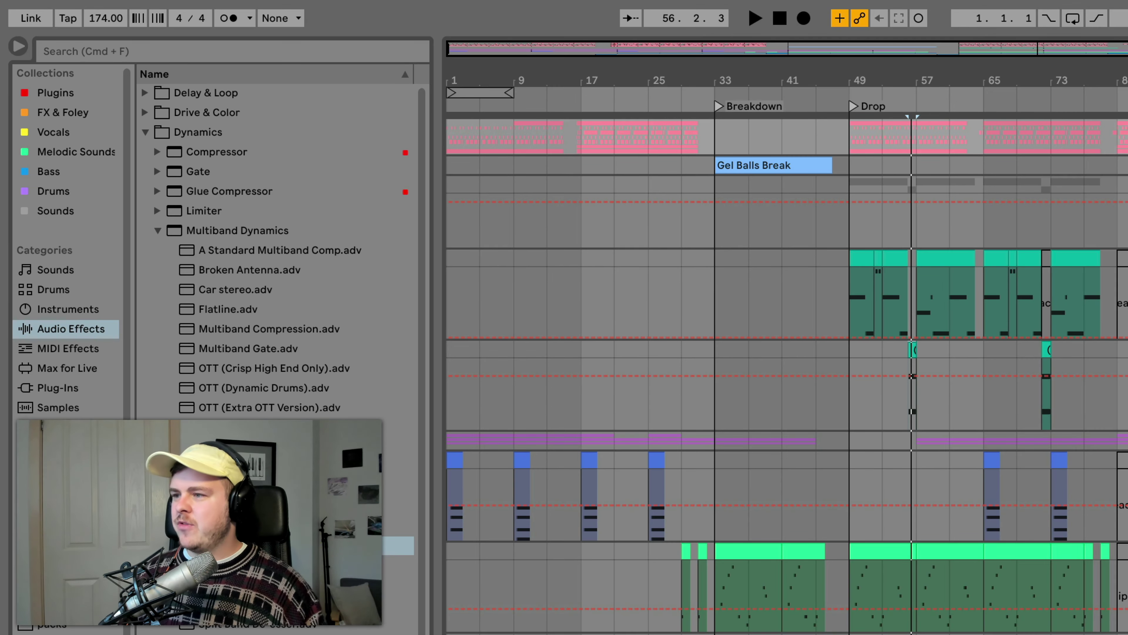
Step: Browse the Plugins, FX & Foley, Vocals and Melodic Sounds collections, and return to Plugins to select Reverb
left_click(56, 93)
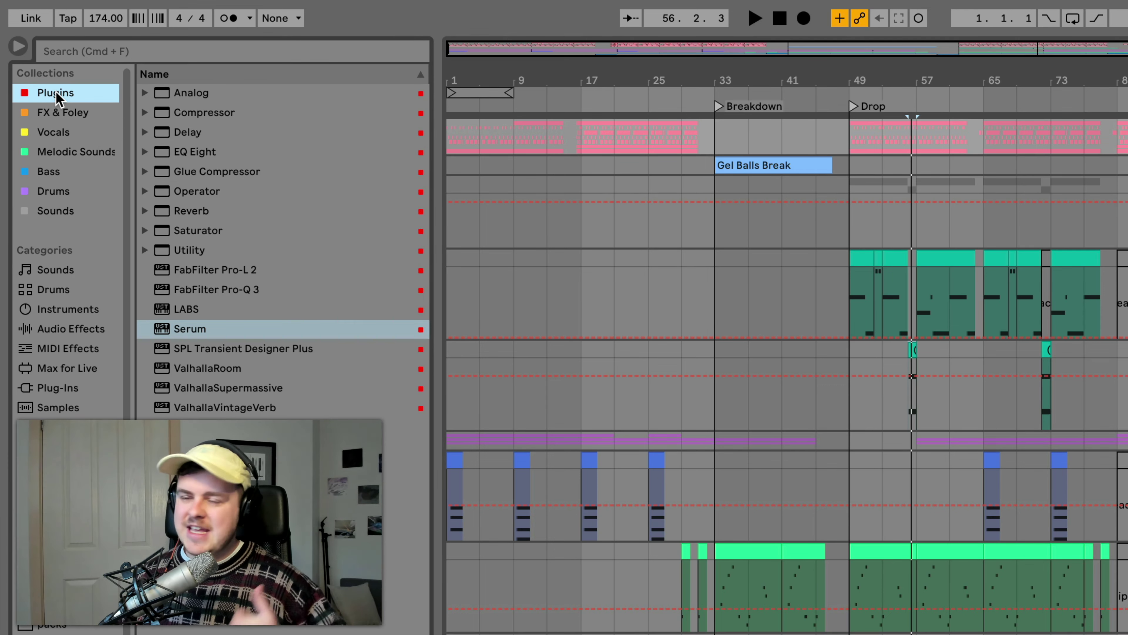
key("Down")
key("Down")
key("Down")
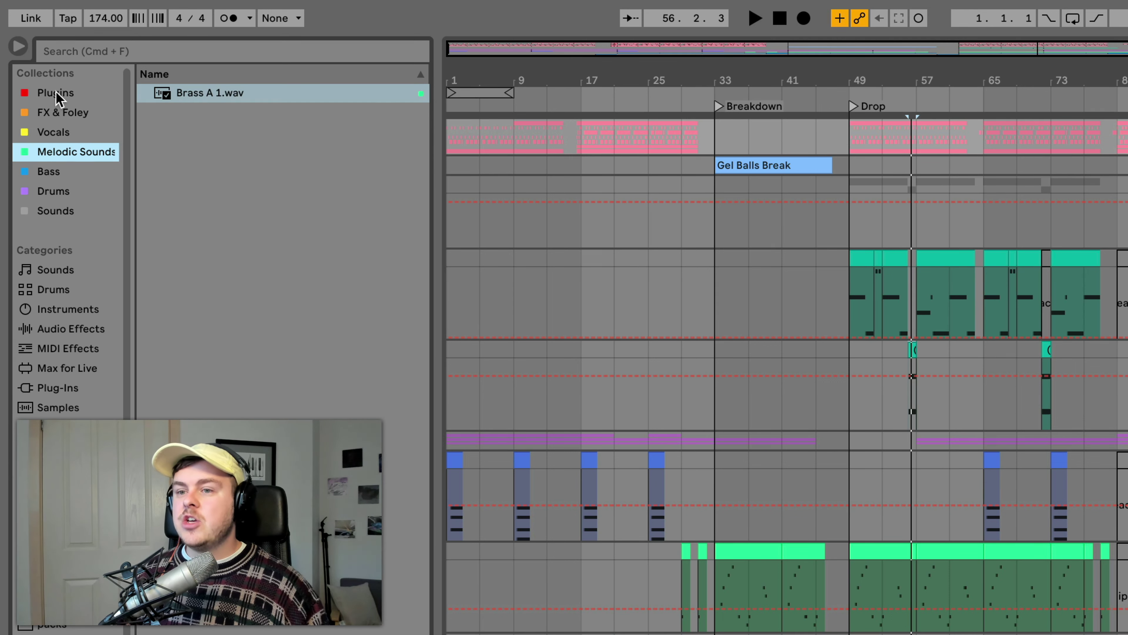
left_click(55, 92)
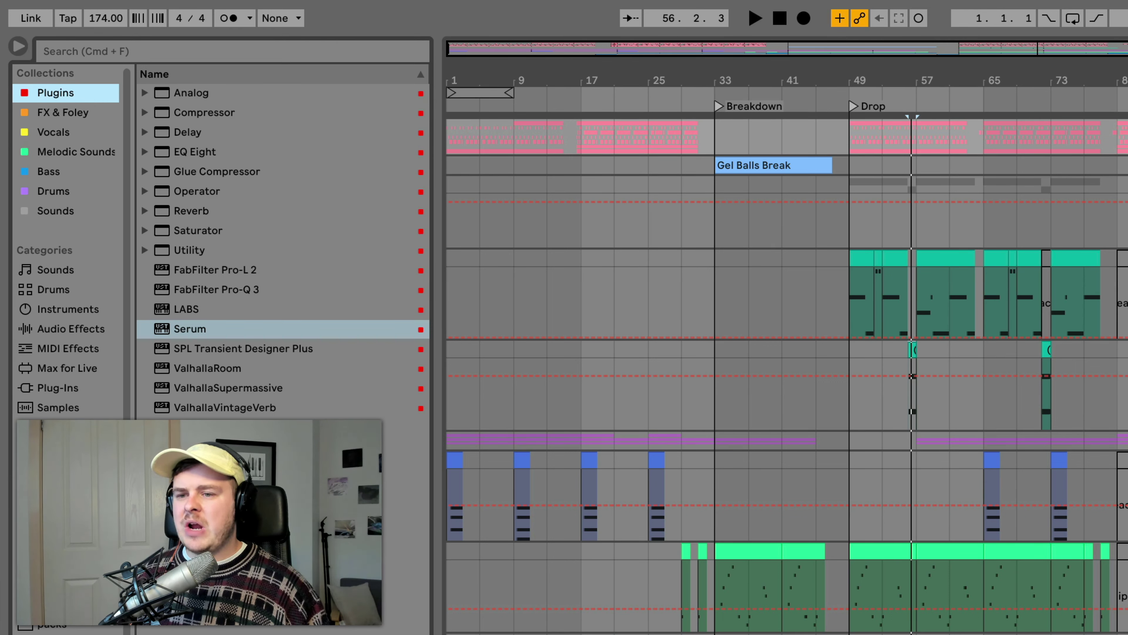
left_click(190, 210)
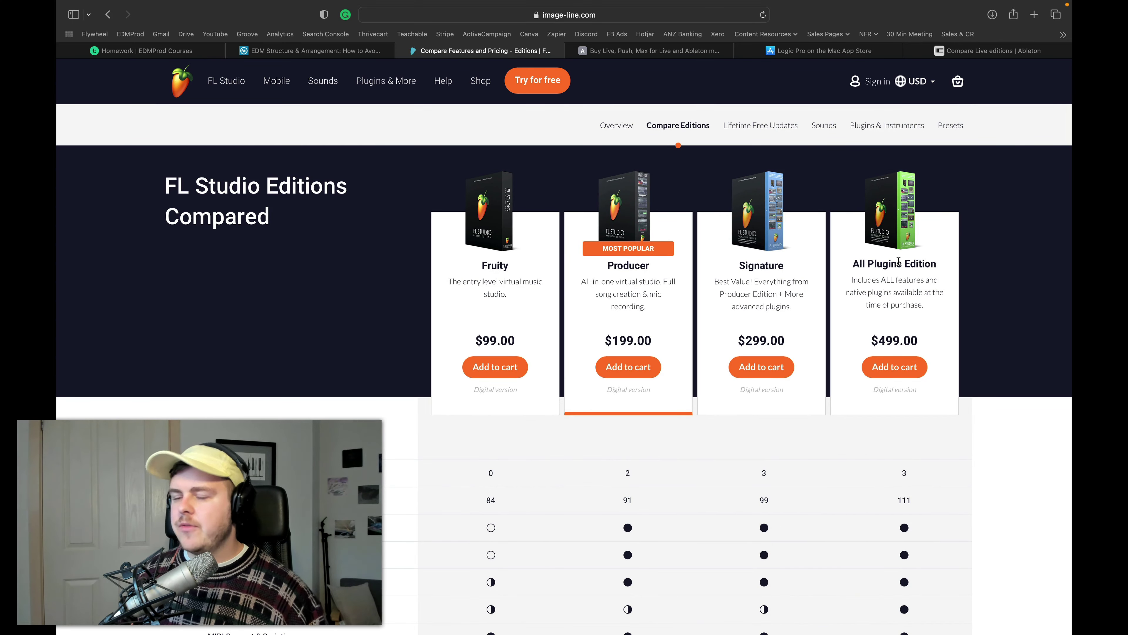
Step: In the web browser, look over the FL Studio edition comparison and highlight the Signature, Producer and All Plugins Edition names
scroll(866, 272, "down", 5)
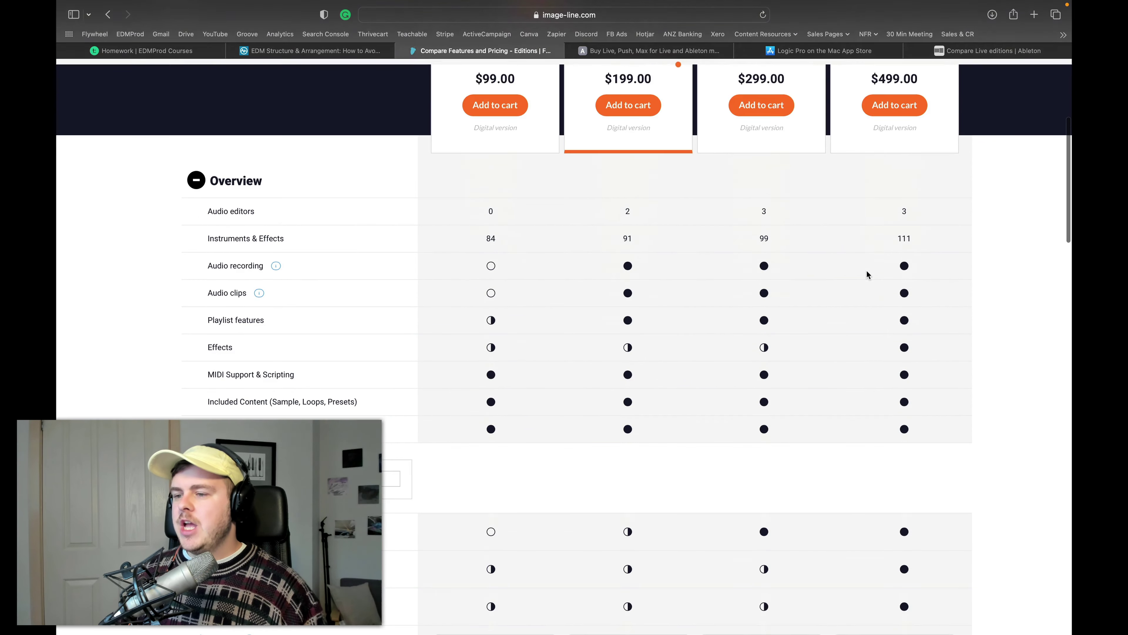
scroll(866, 272, "up", 5)
left_click_drag(740, 234, 790, 236)
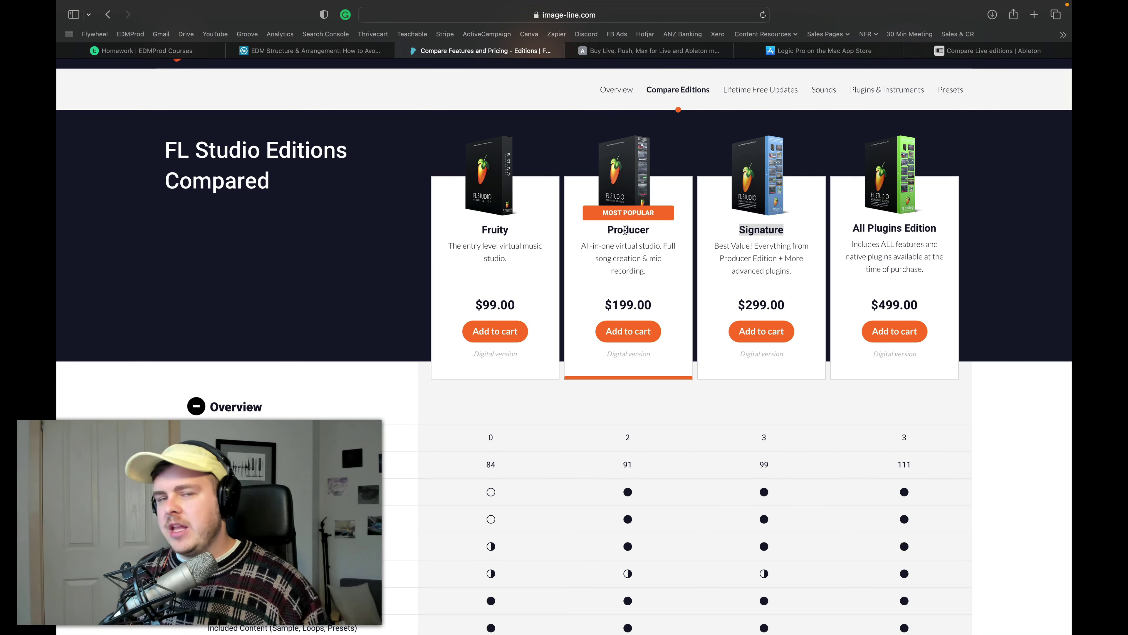
left_click_drag(608, 231, 659, 231)
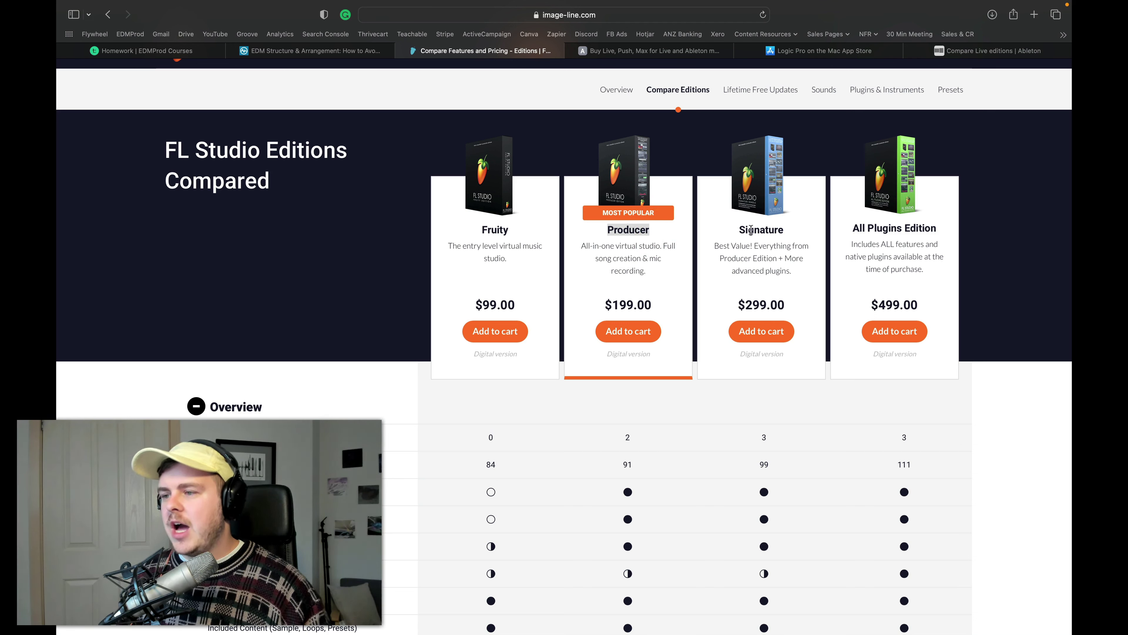
left_click_drag(739, 234, 791, 230)
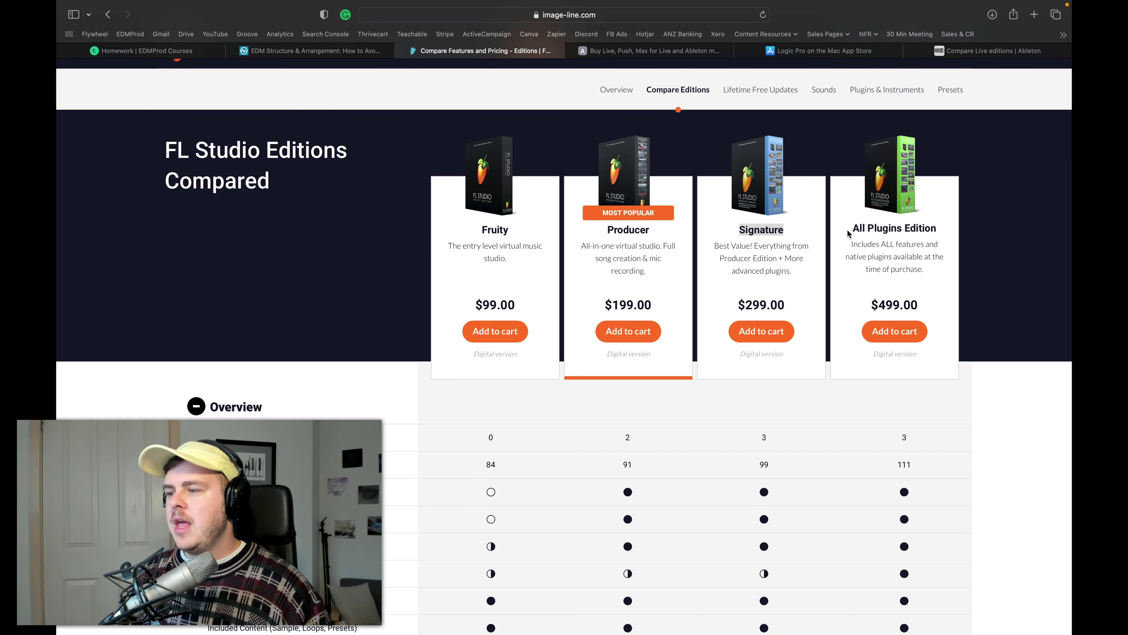
left_click_drag(850, 232, 934, 225)
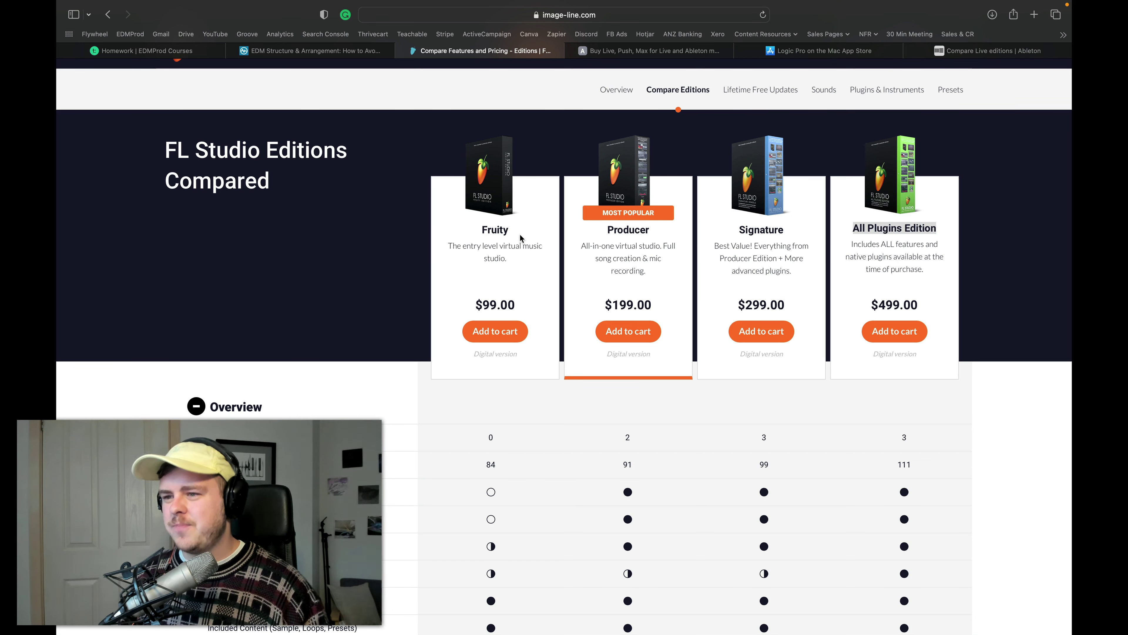
Step: Highlight the Fruity, Producer and Signature edition names and examine the feature table down to the plug-in categories
double_click(513, 225)
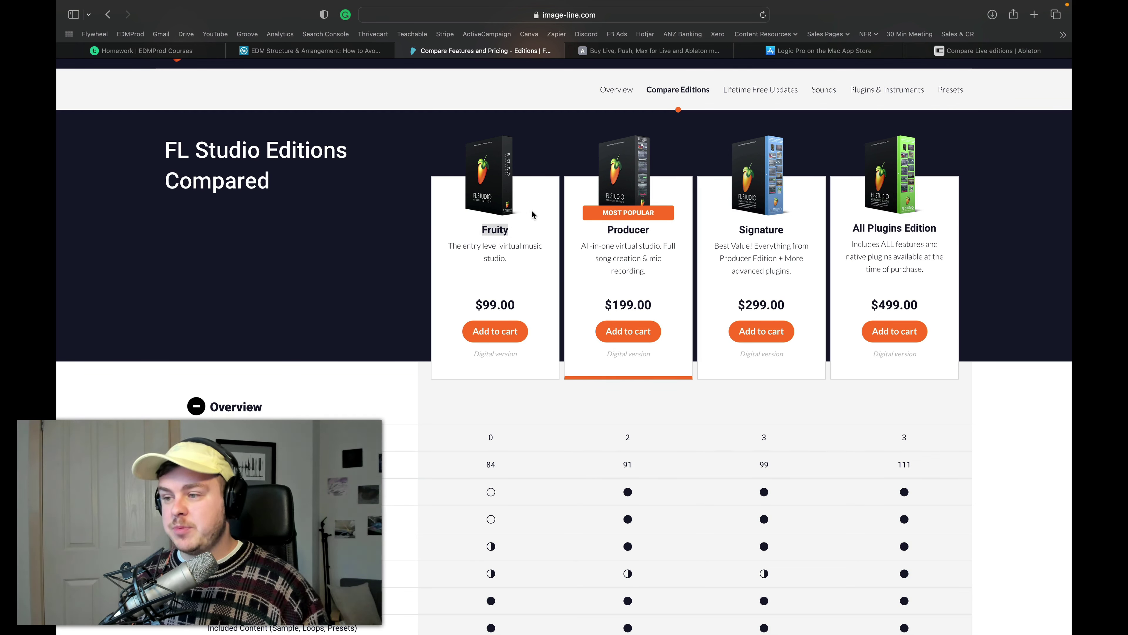
double_click(658, 230)
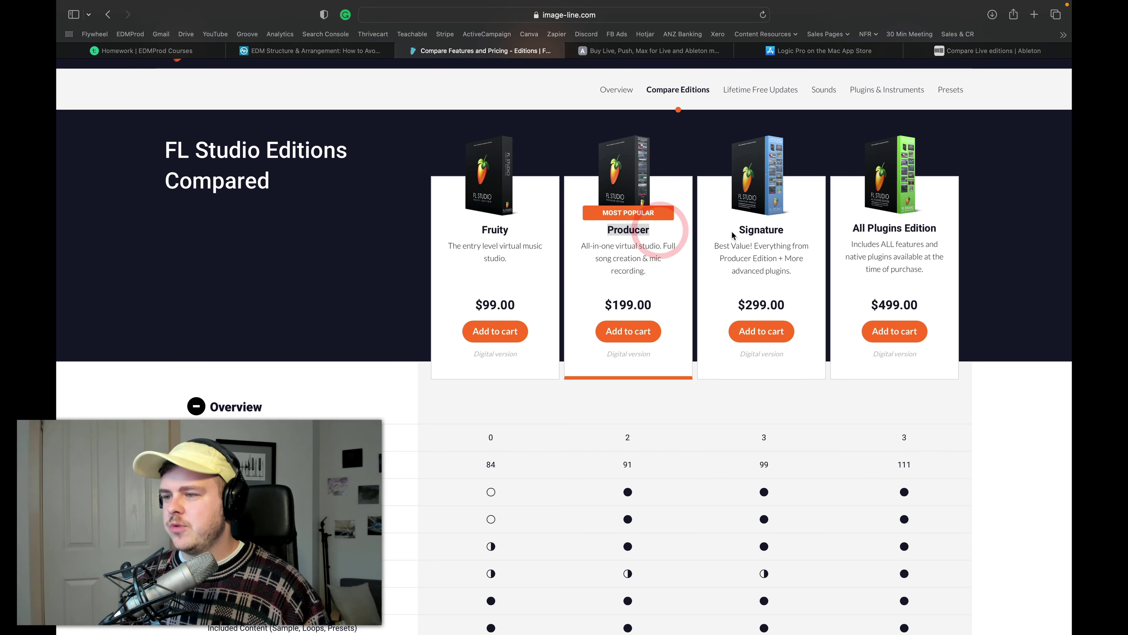
double_click(793, 231)
scroll(835, 249, "down", 6)
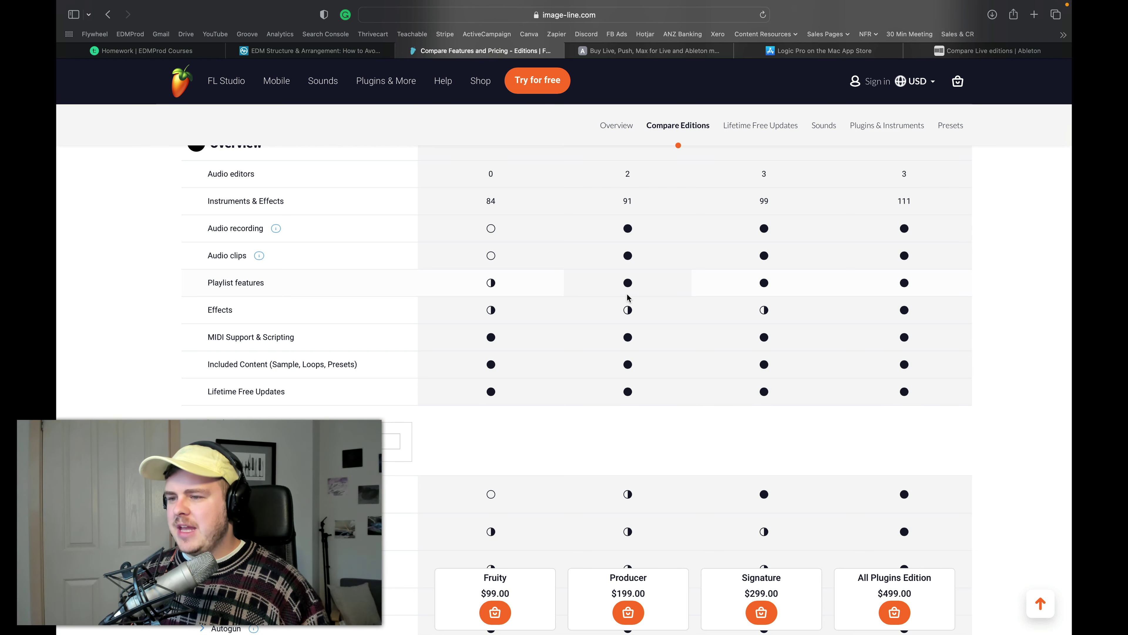
mouse_move(627, 310)
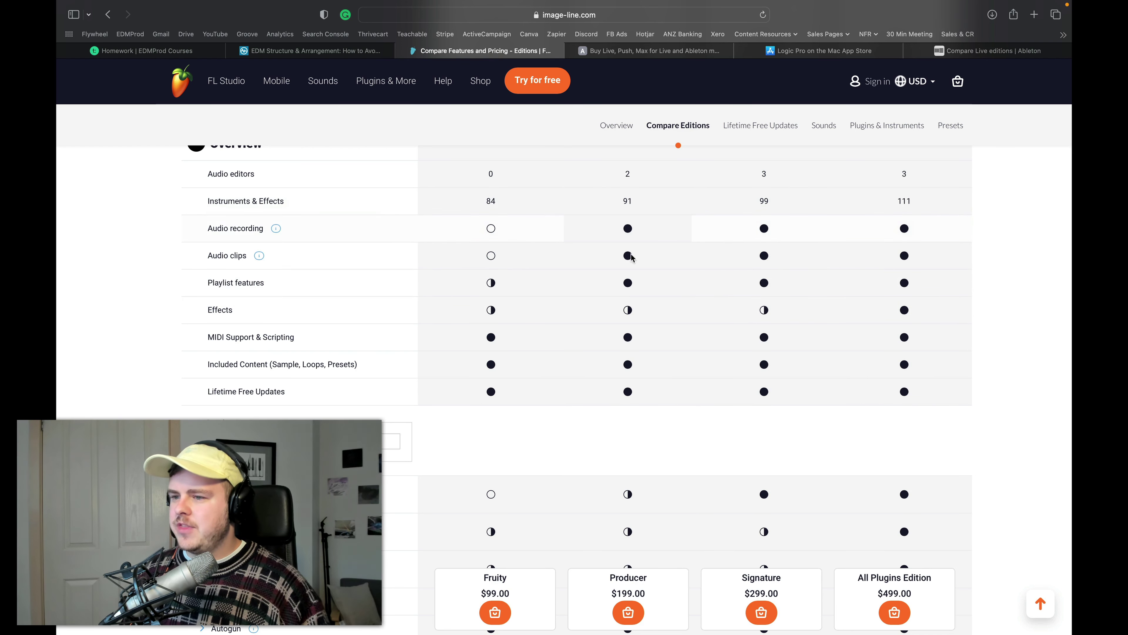
scroll(509, 298, "down", 5)
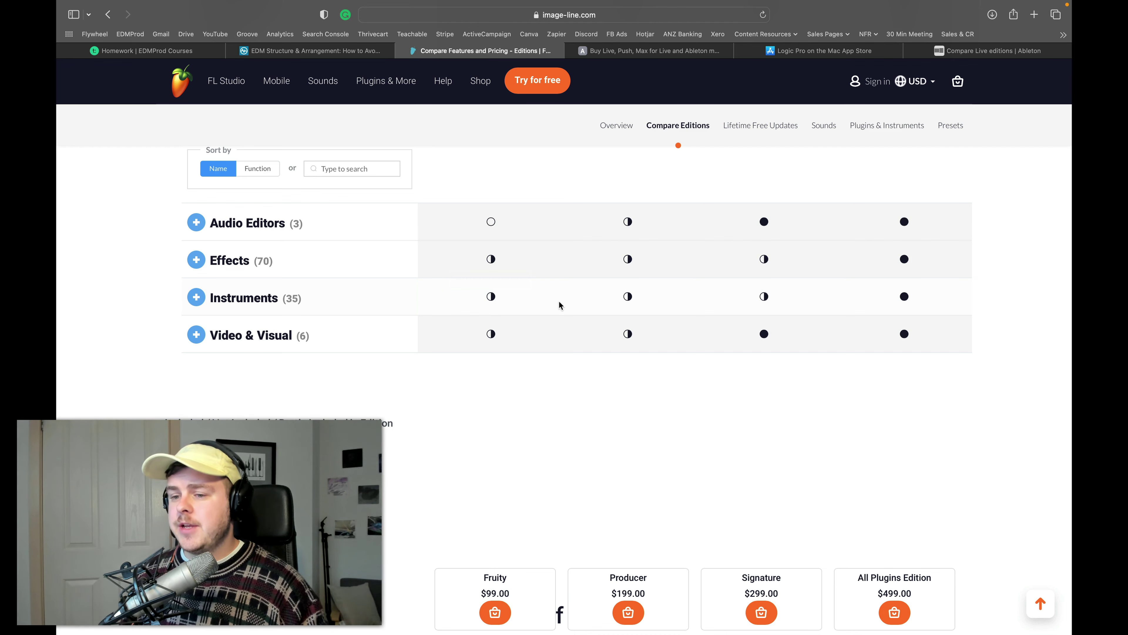
Step: Switch to FL Studio and view the Mixer, Channel rack and Piano roll, finishing on the Playlist
key("super+Tab")
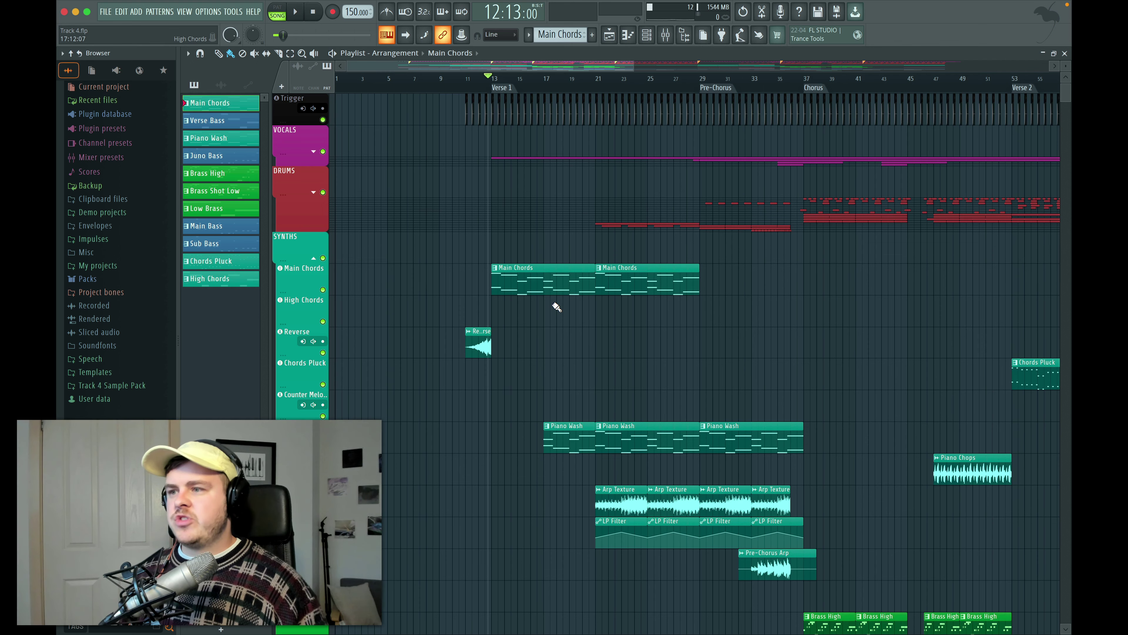
left_click(666, 37)
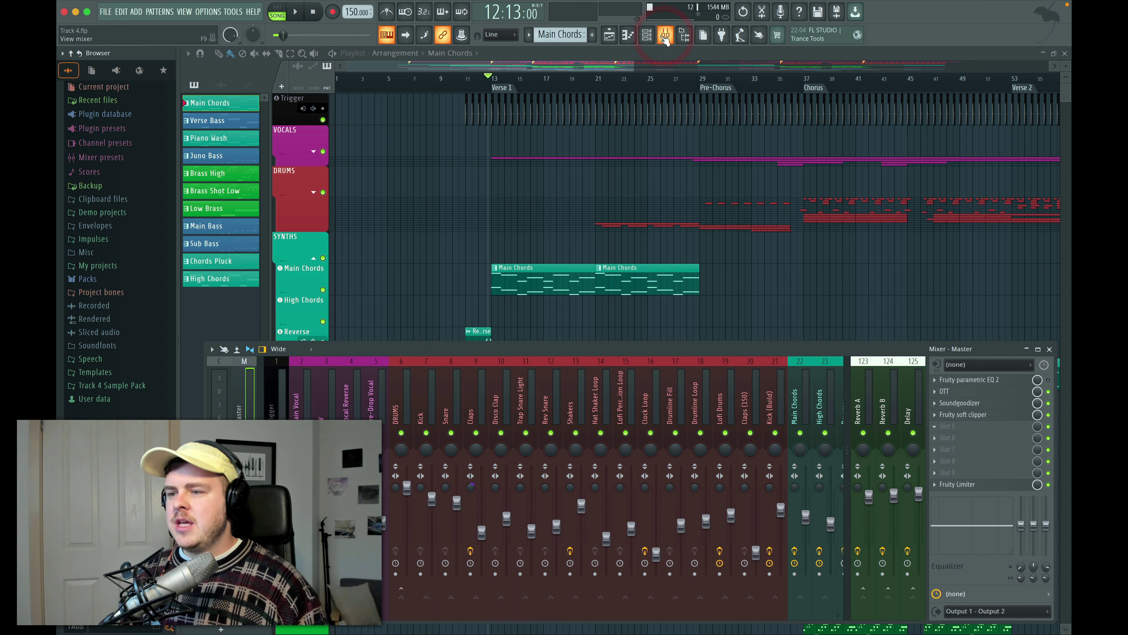
left_click(647, 38)
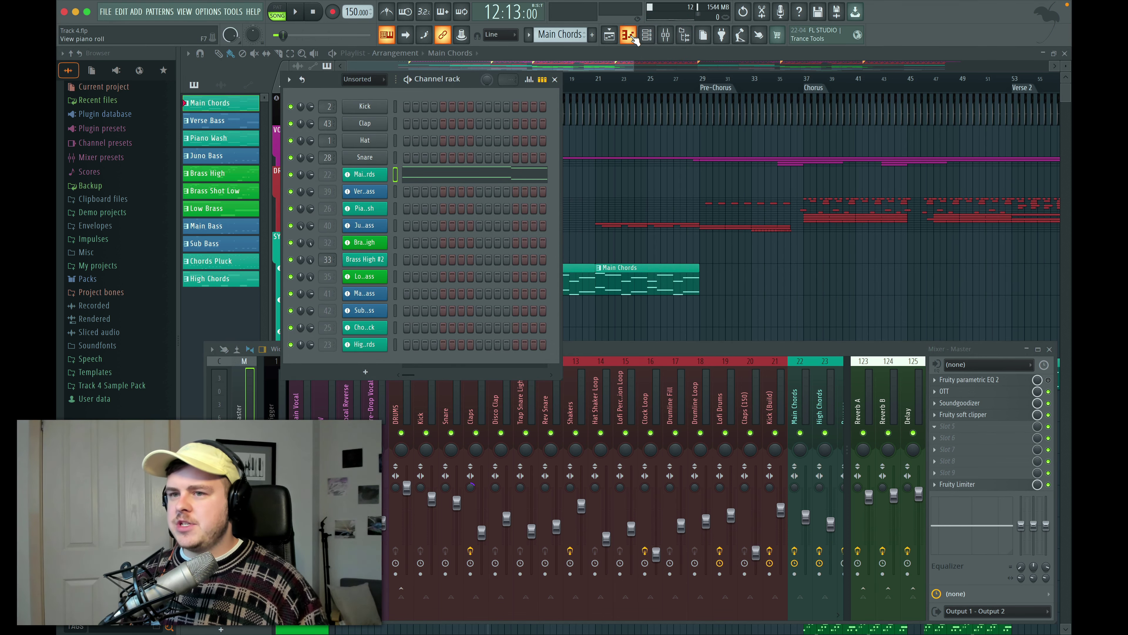
left_click(634, 39)
left_click(616, 38)
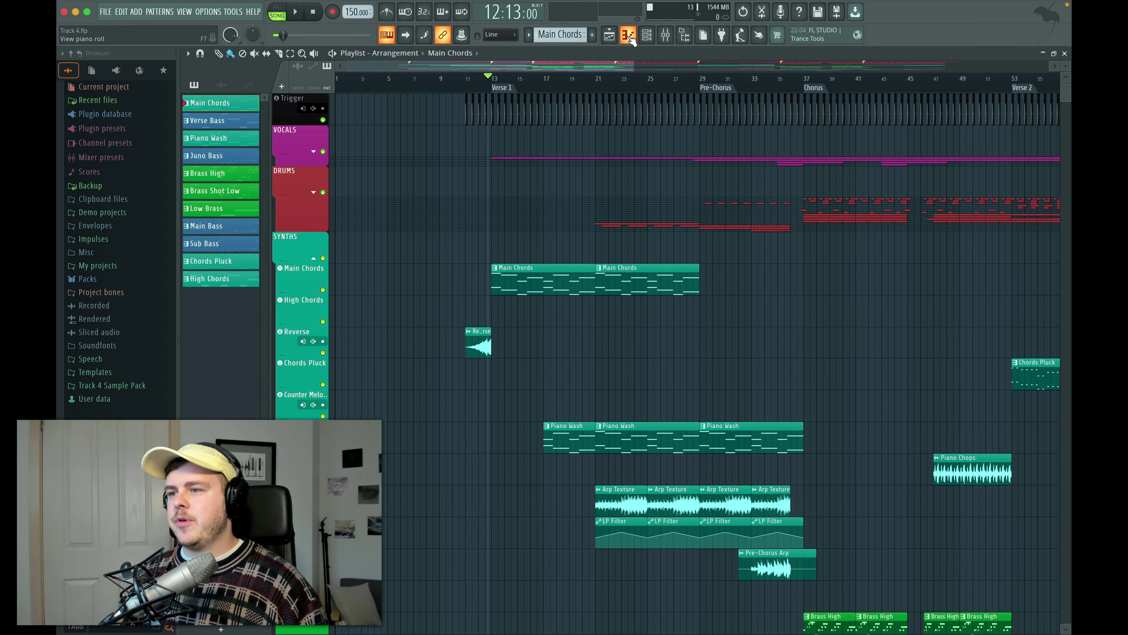
Step: Show the Piano roll, Channel rack and Mixer together, and bring the Channel rack to the front
left_click(632, 39)
left_click(647, 36)
left_click(668, 36)
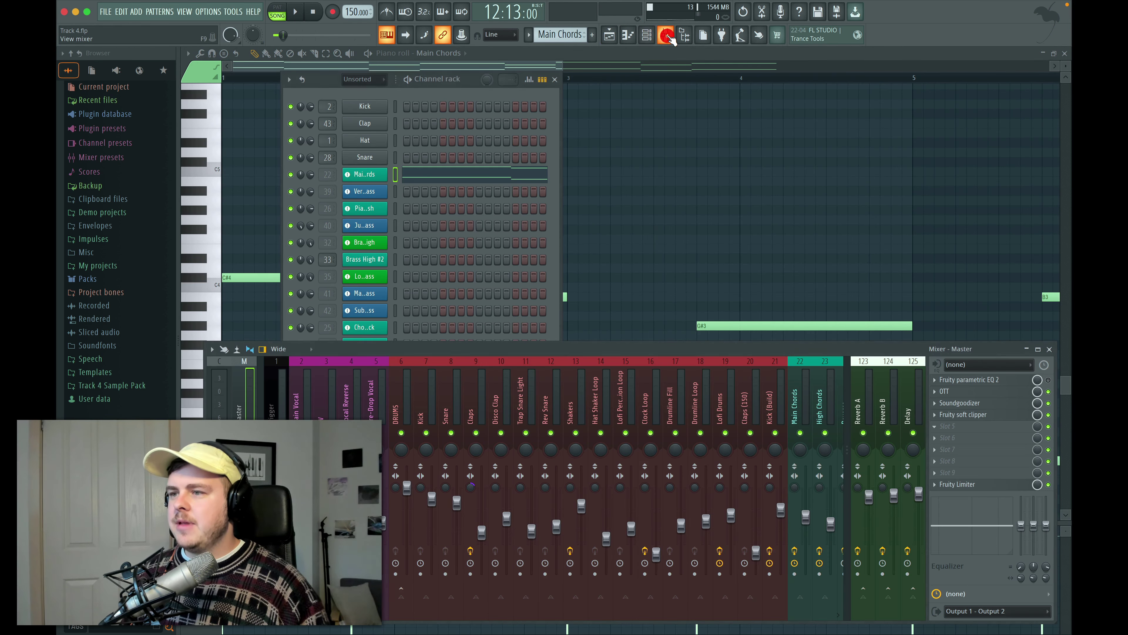
left_click(471, 83)
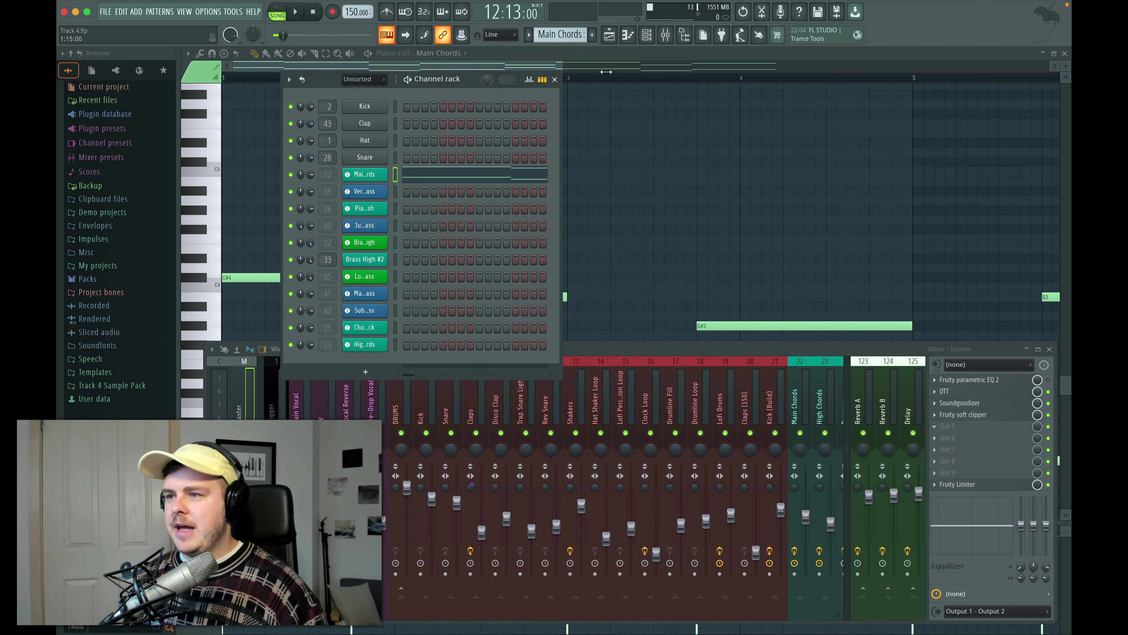
Step: Return to the Playlist, place a High Chords pattern clip at bar 15 on the High Chords track, and delete it
left_click(619, 38)
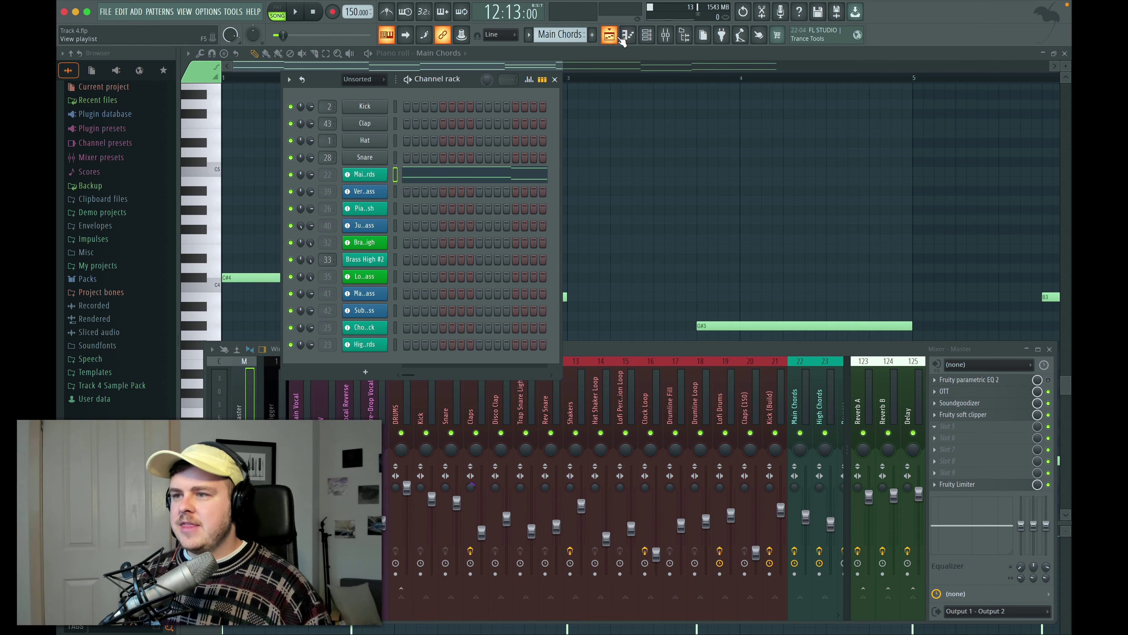
left_click(518, 321)
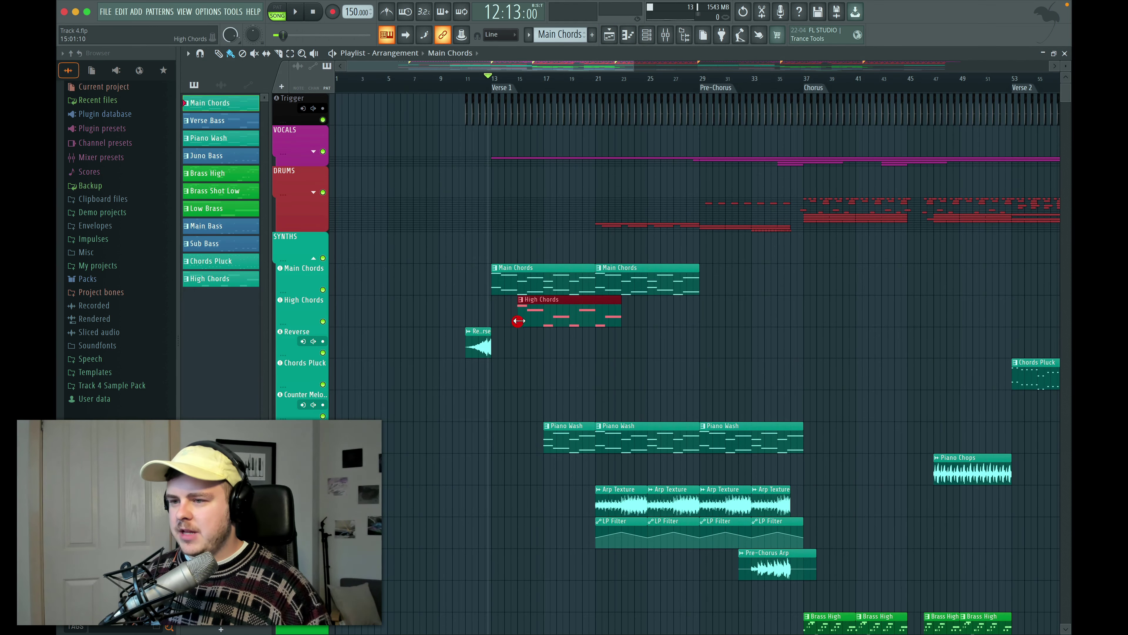
right_click(536, 304)
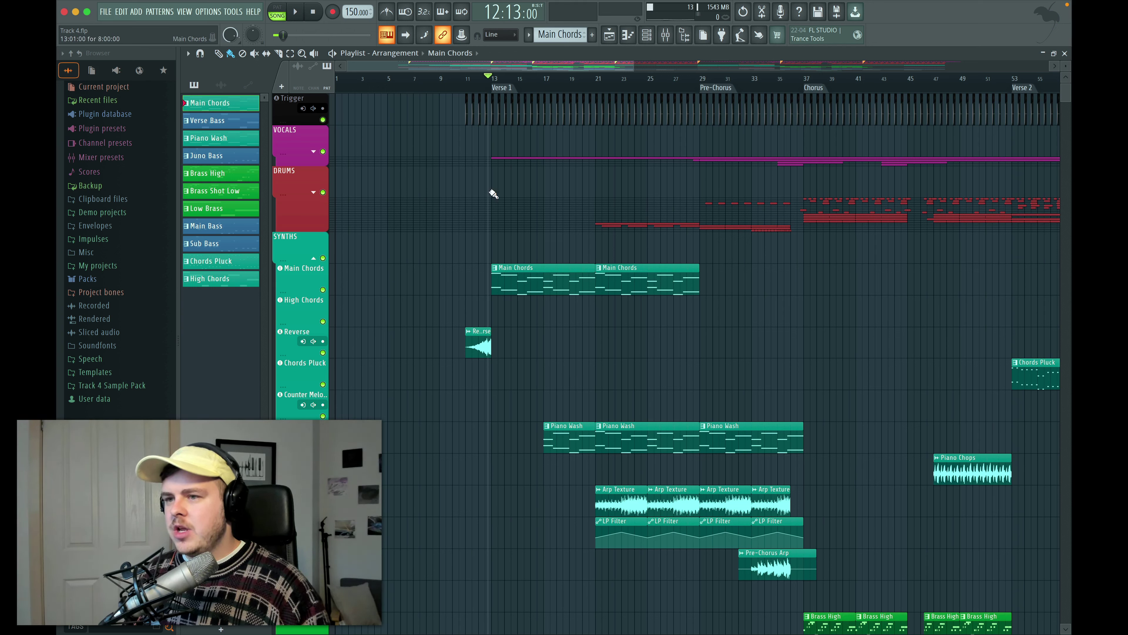
Step: In the Channel rack, program kicks on steps 1, 5, 9 and 13 and claps on steps 5 and 13
left_click(646, 35)
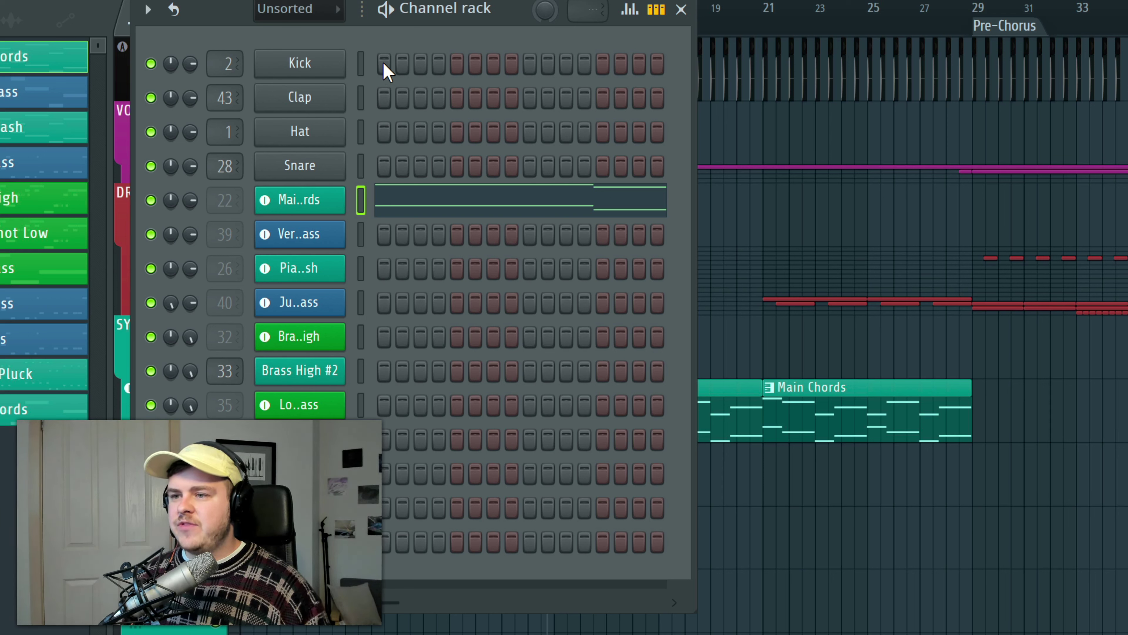
left_click(384, 63)
left_click(456, 64)
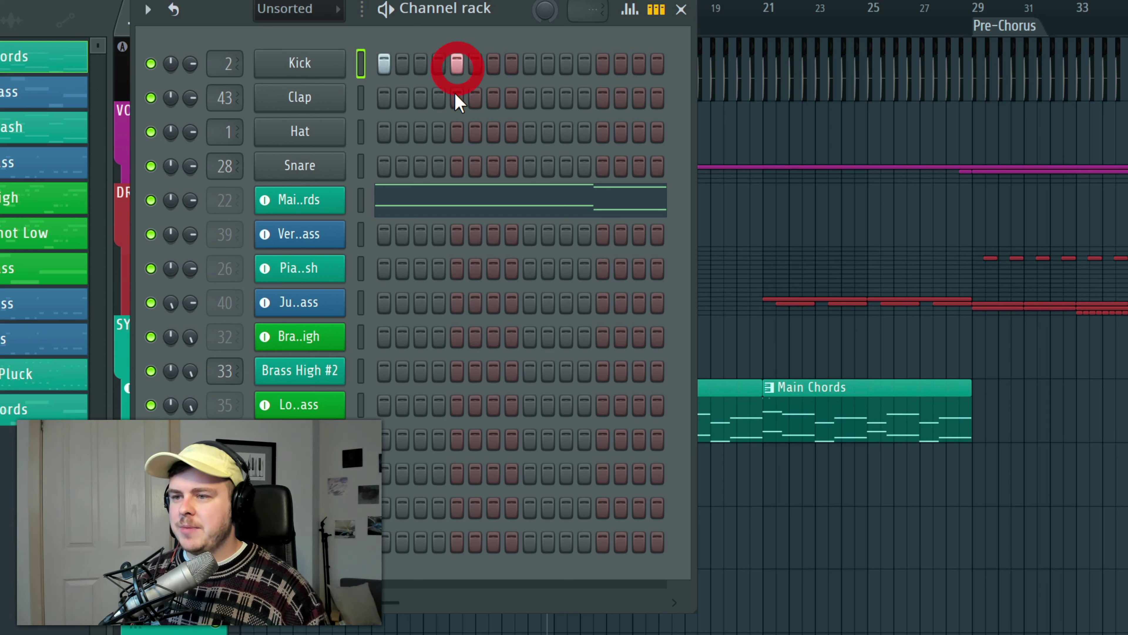
left_click(456, 98)
left_click(530, 63)
left_click(602, 64)
left_click(603, 98)
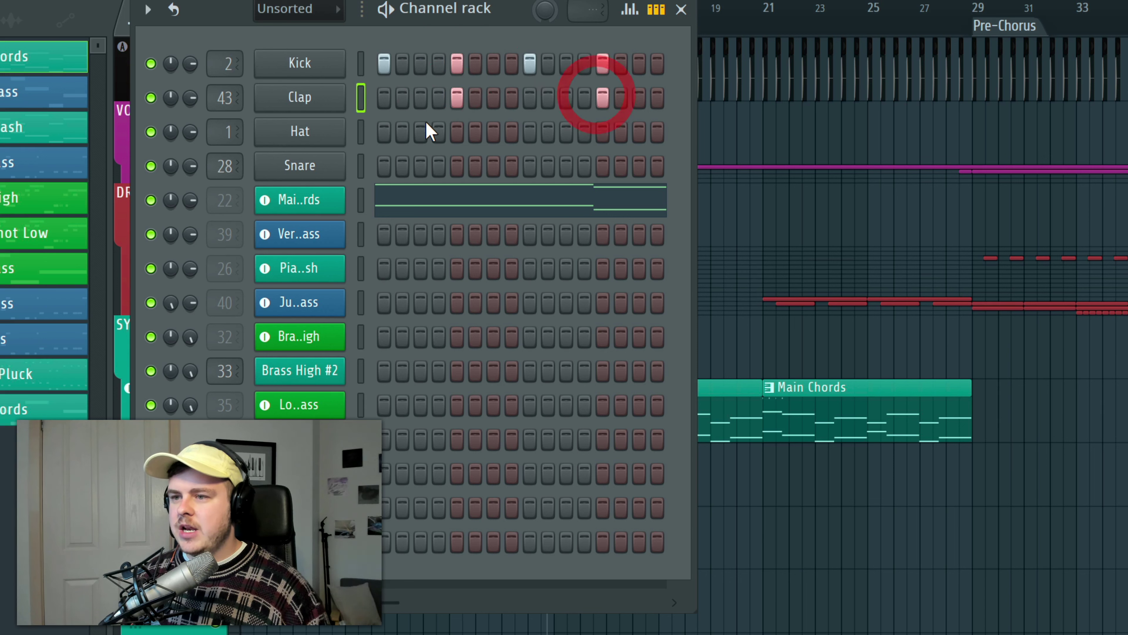
Step: Program offbeat hats on steps 3, 7, 11 and 15 of the Hat channel
left_click(420, 132)
left_click(402, 132)
left_click(402, 132)
left_click(493, 132)
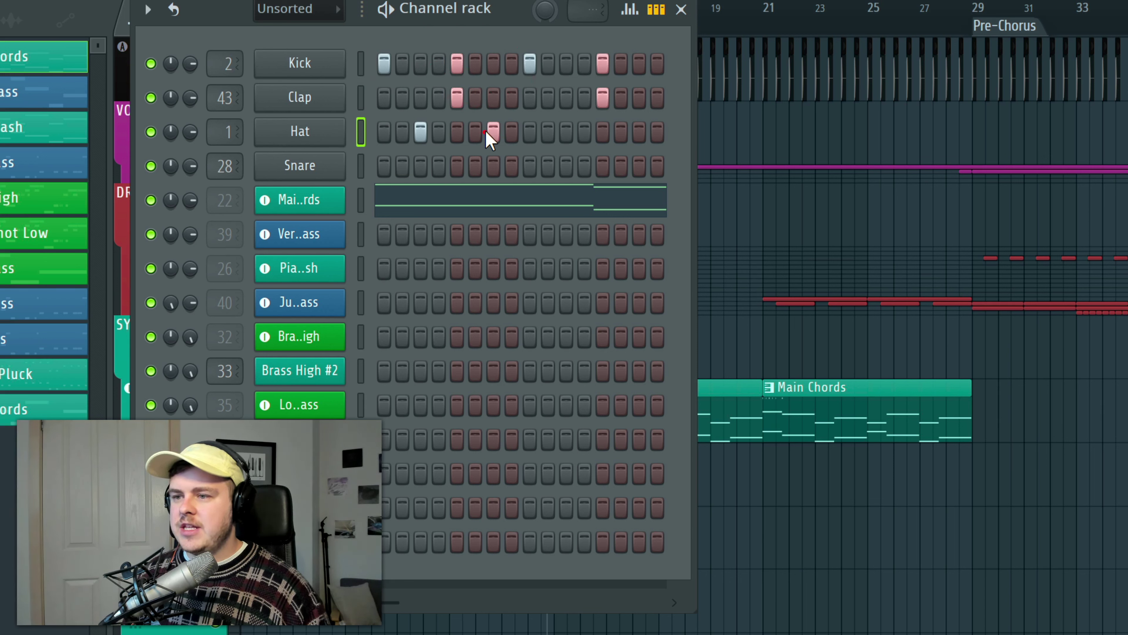
left_click(566, 132)
left_click(638, 132)
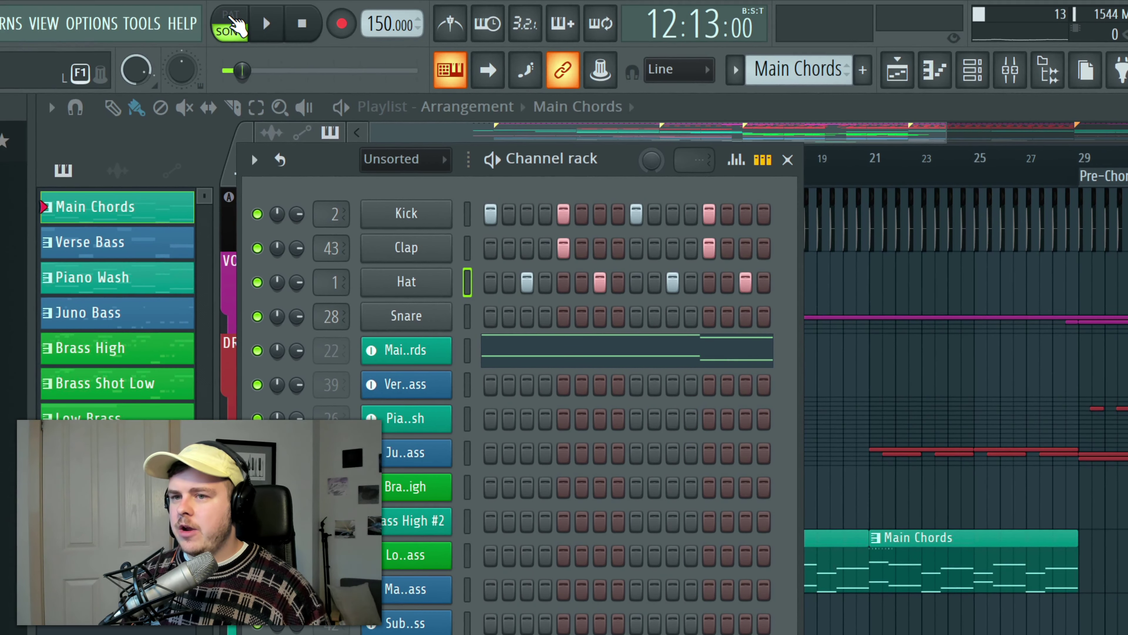
Step: Switch playback to pattern mode, mute the Main Chords channel and audition the drum pattern
left_click(234, 24)
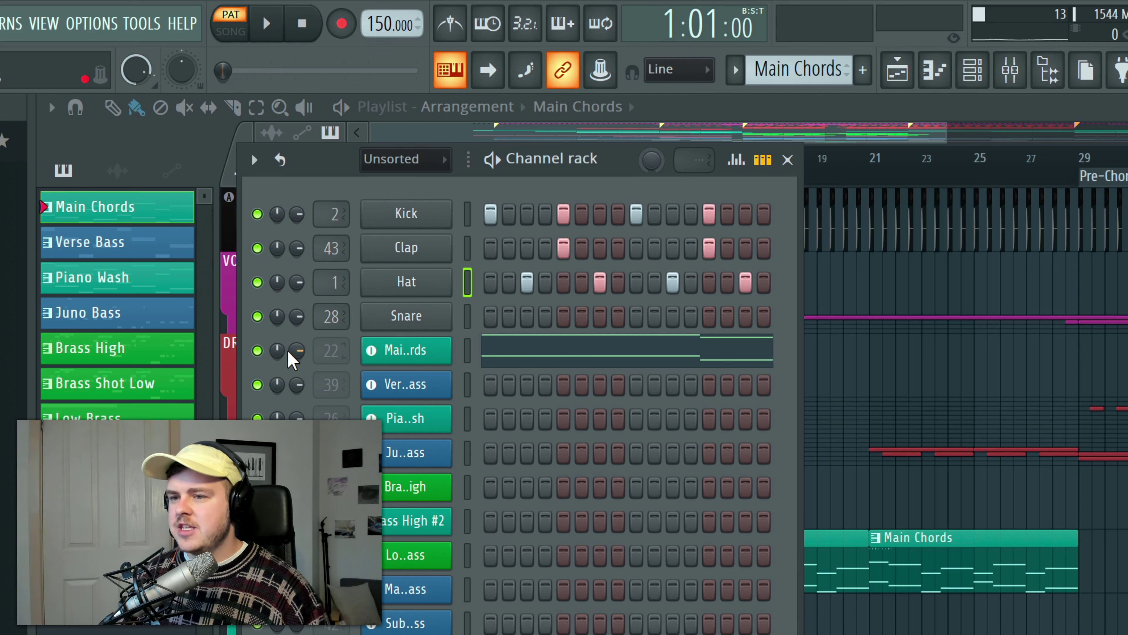
key("space")
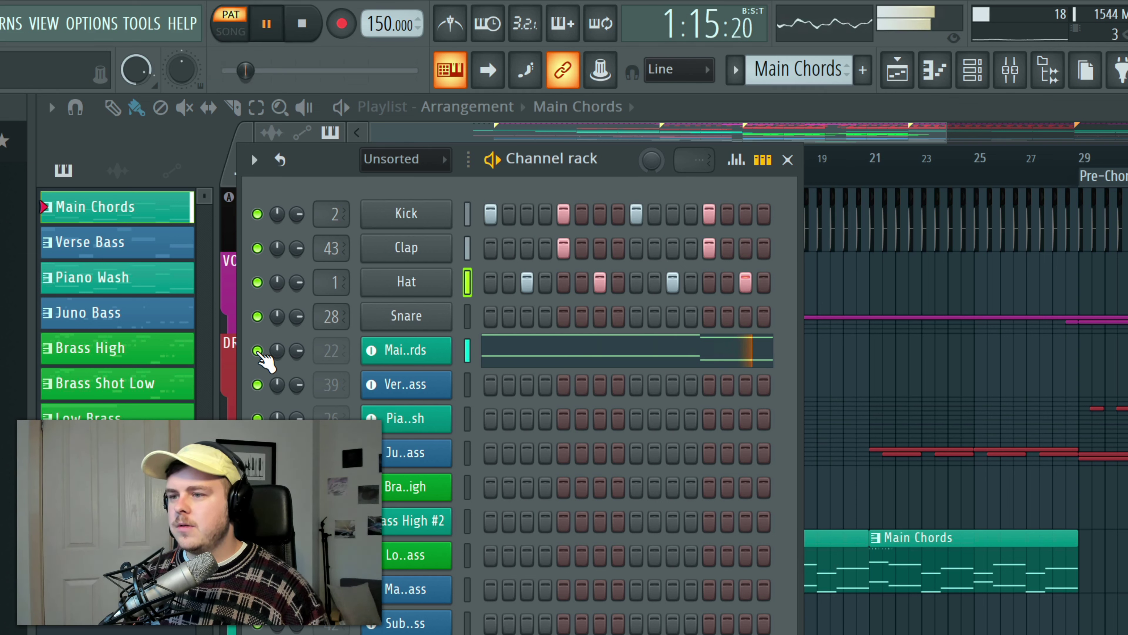
left_click(258, 351)
key("space")
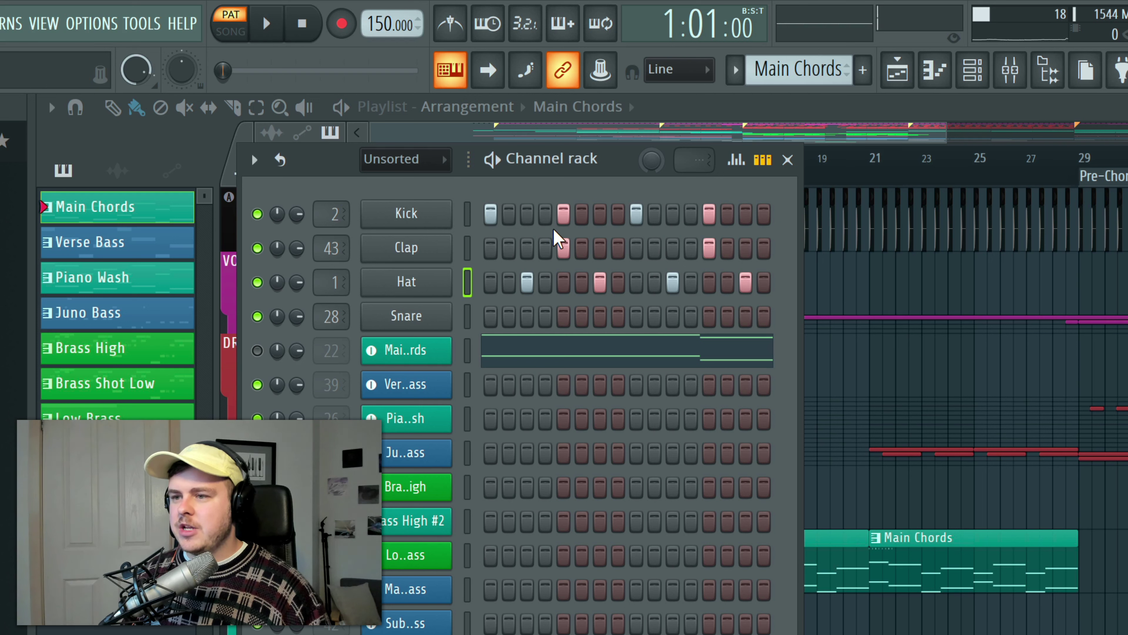
key("space")
key("space")
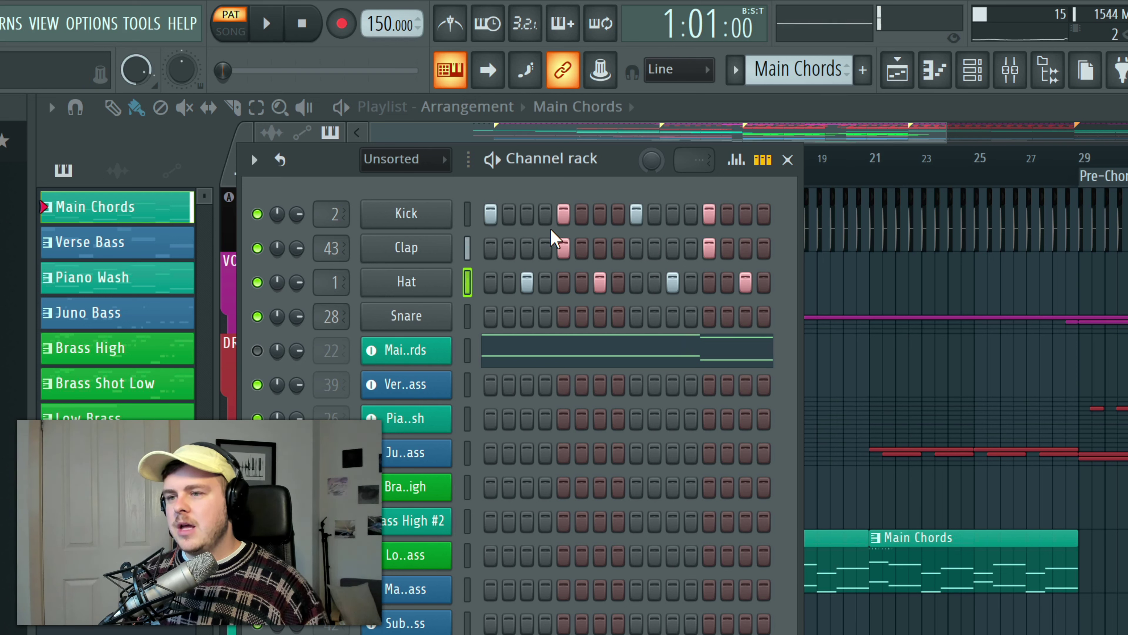
Step: Add extra kicks on steps 3, 7, 11 and 15 of the Kick channel
left_click(527, 214)
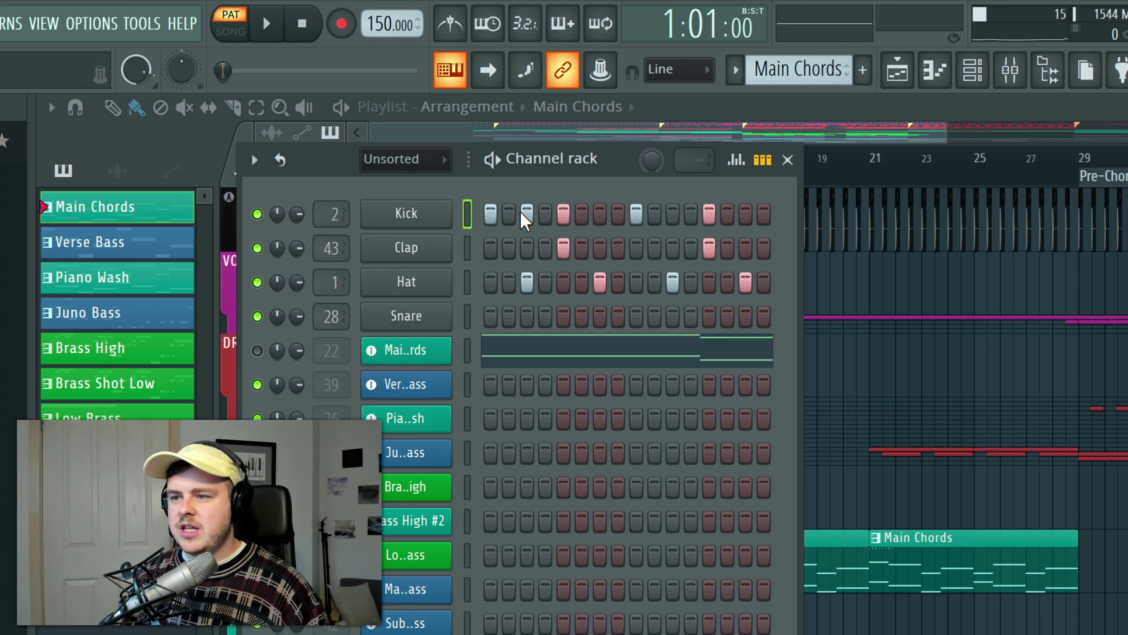
left_click(600, 215)
left_click(673, 215)
left_click(746, 215)
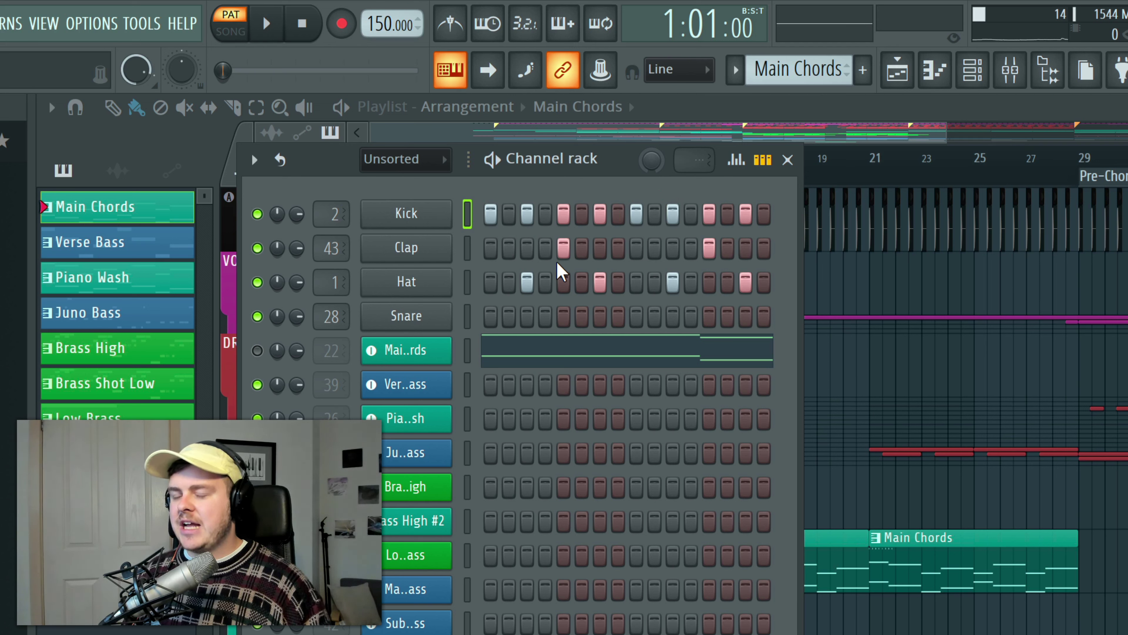
Step: Play the denser drum pattern, and clear all the kick, clap and hat steps
key("space")
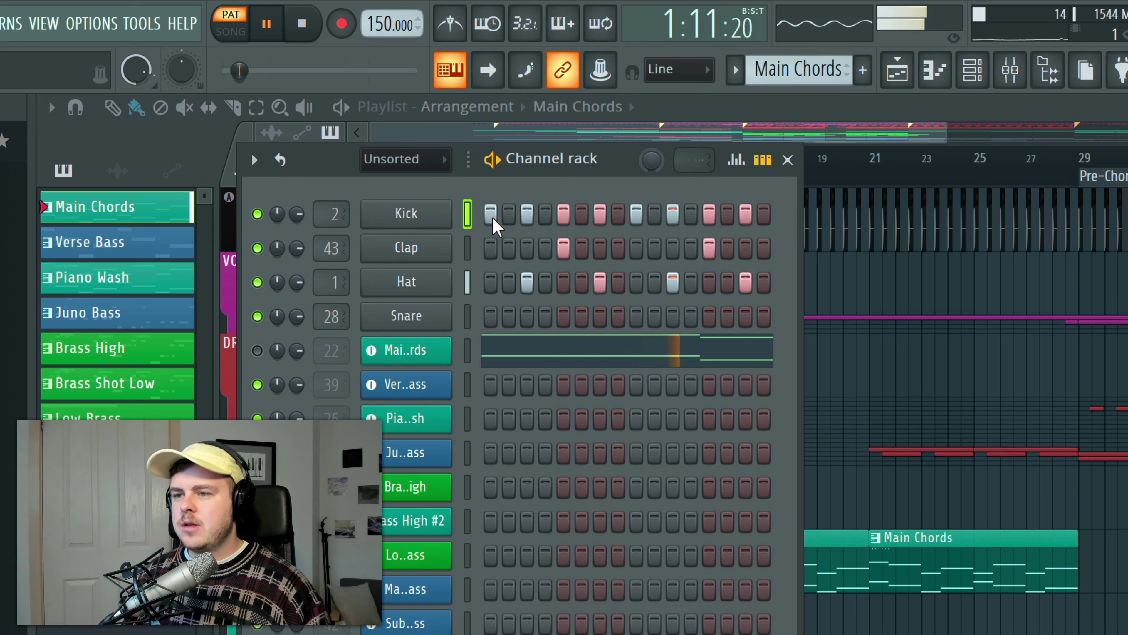
key("space")
mouse_move(492, 217)
left_mouse_down()
mouse_move(745, 214)
mouse_move(745, 242)
mouse_move(522, 278)
mouse_move(715, 285)
mouse_move(698, 293)
left_mouse_up()
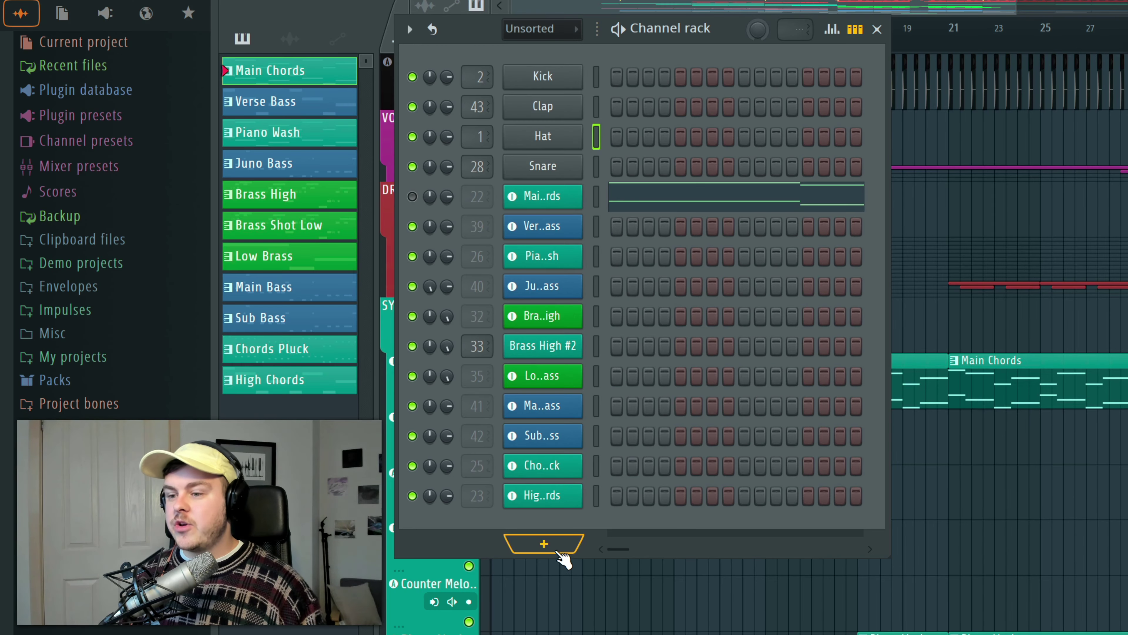
Step: Add a Harmor synth channel to the Channel rack and audition several notes on its keyboard
left_click(544, 538)
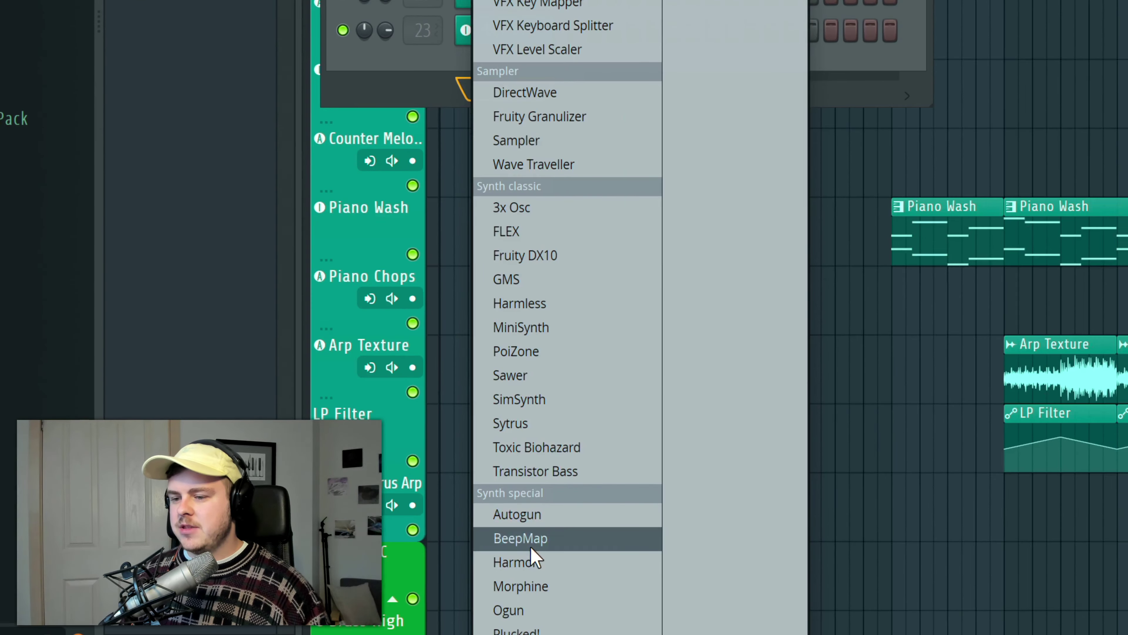
left_click(568, 626)
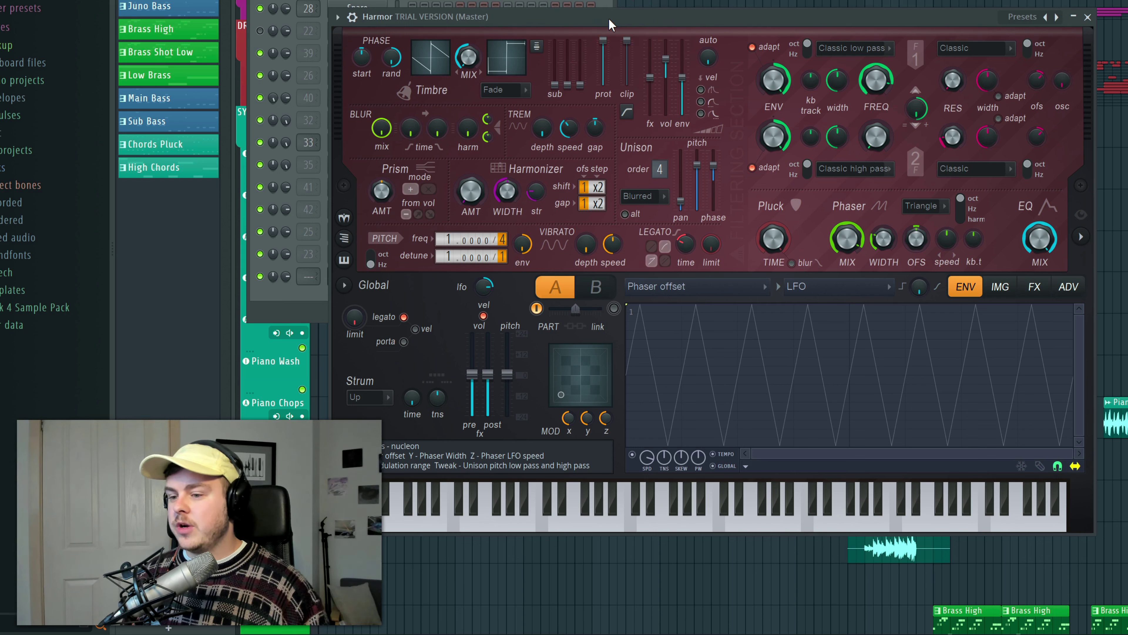
left_click(696, 525)
left_click(850, 517)
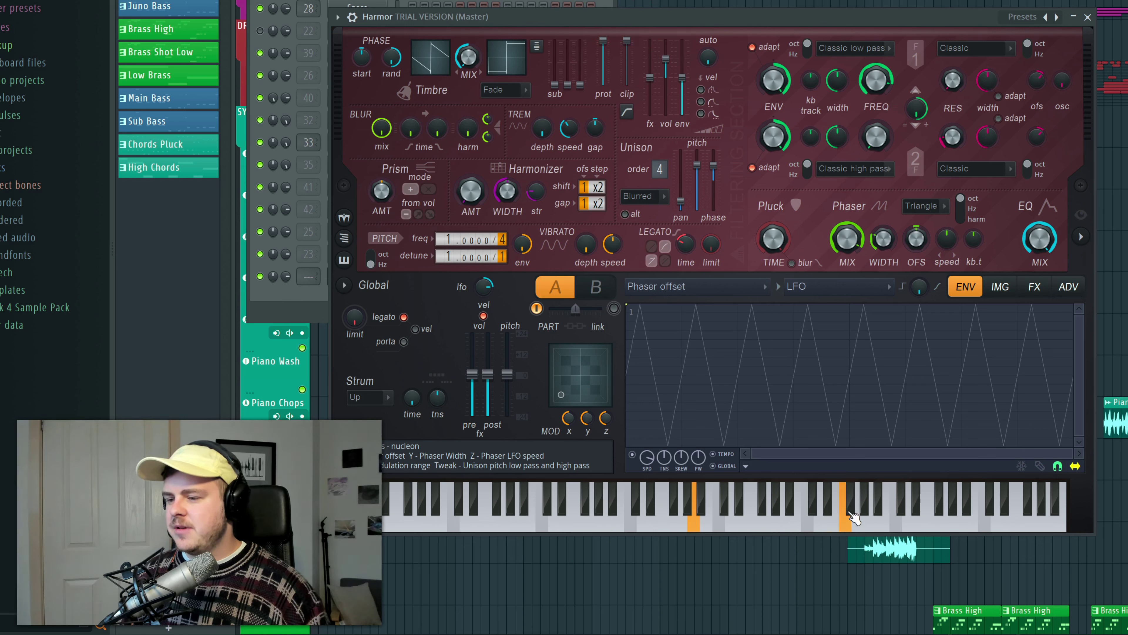
left_click(984, 511)
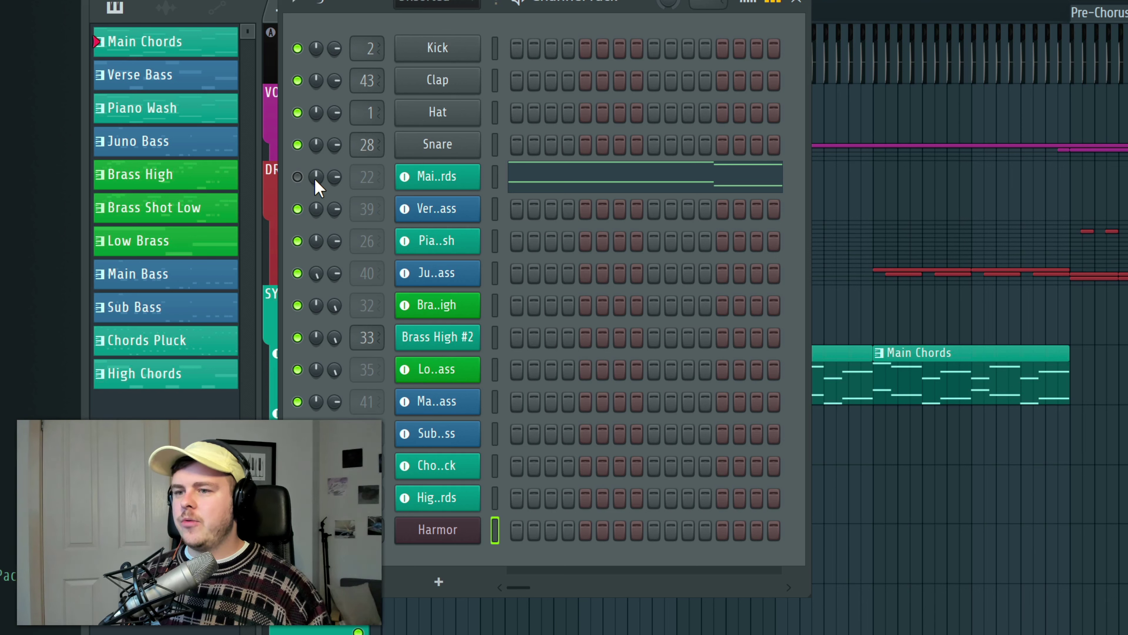
Step: Unmute the Main Chords channel and open the arpeggiator tool on its notes in the Piano roll
left_click(298, 177)
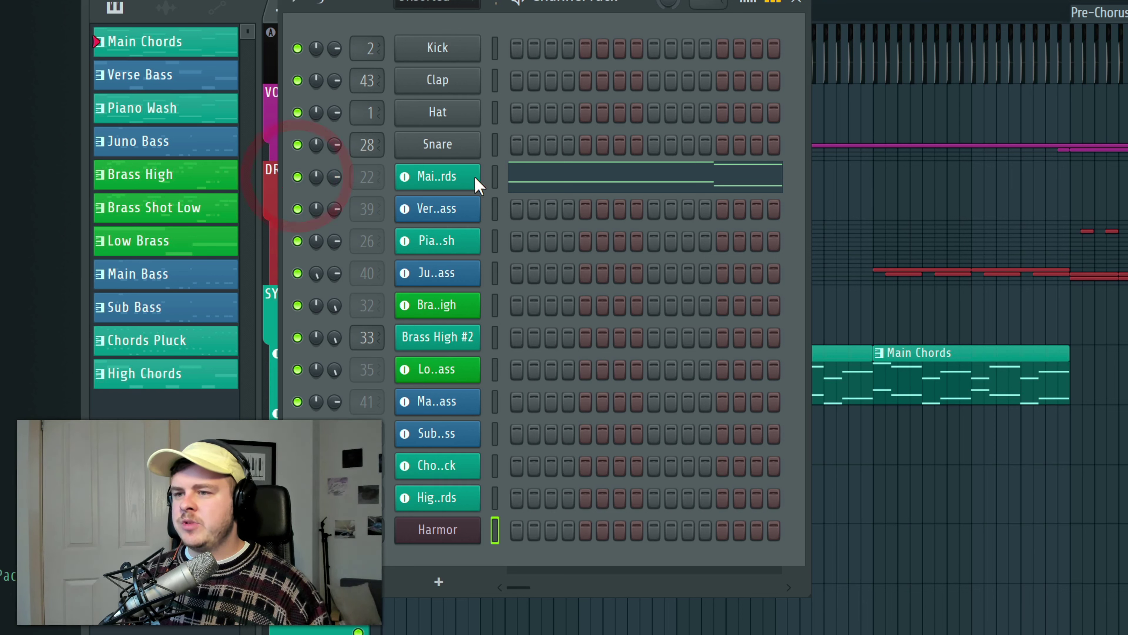
left_click(446, 179)
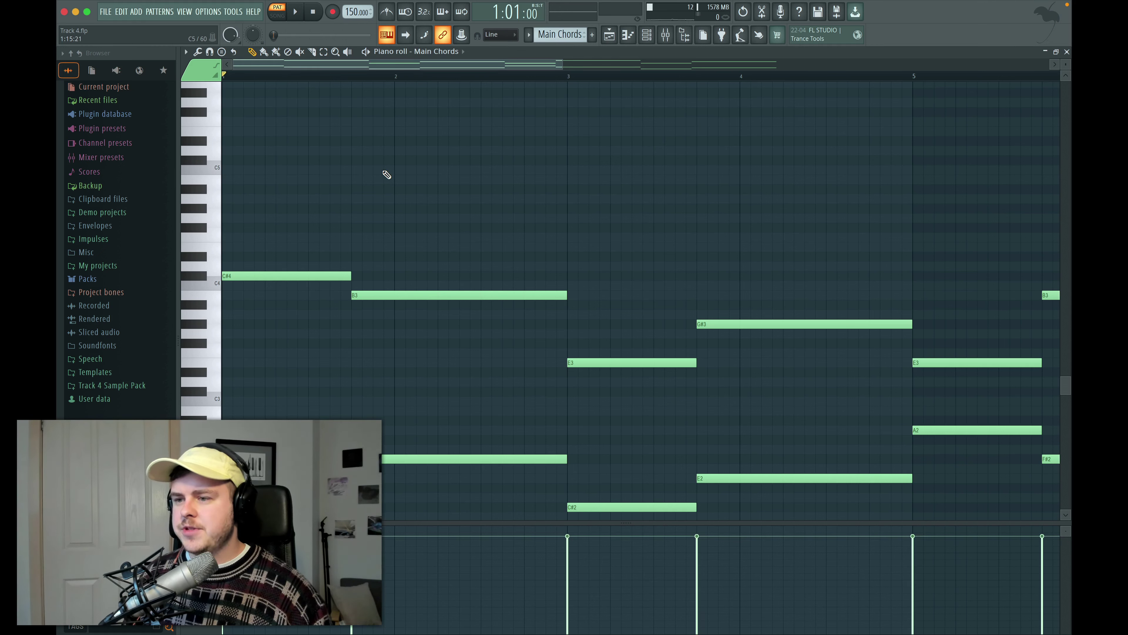
left_click(186, 52)
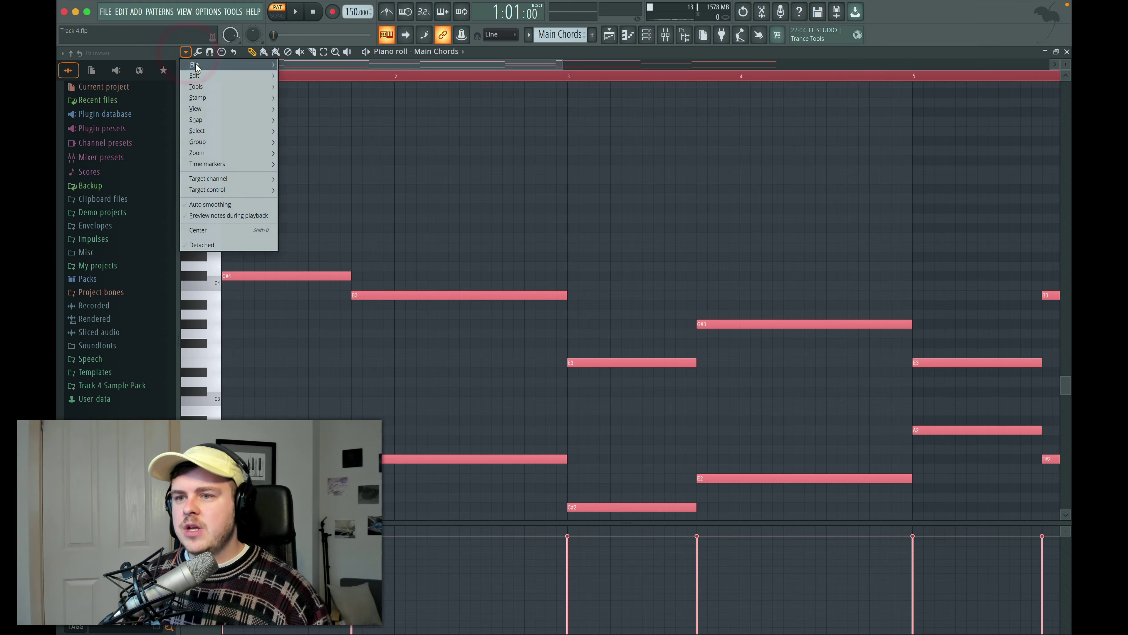
mouse_move(200, 90)
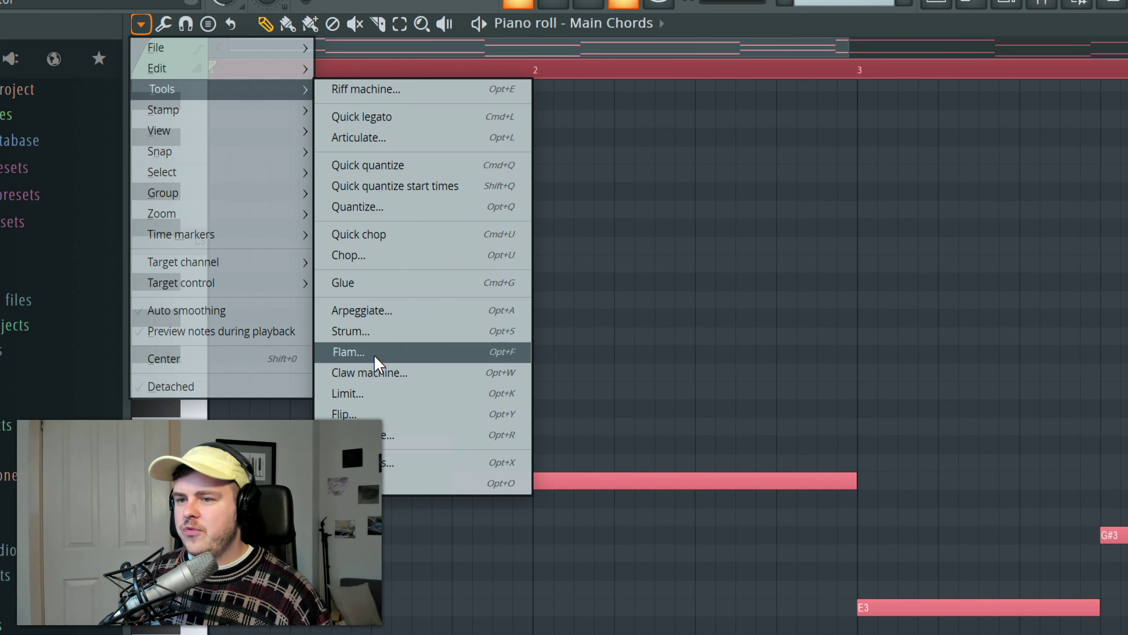
left_click(411, 308)
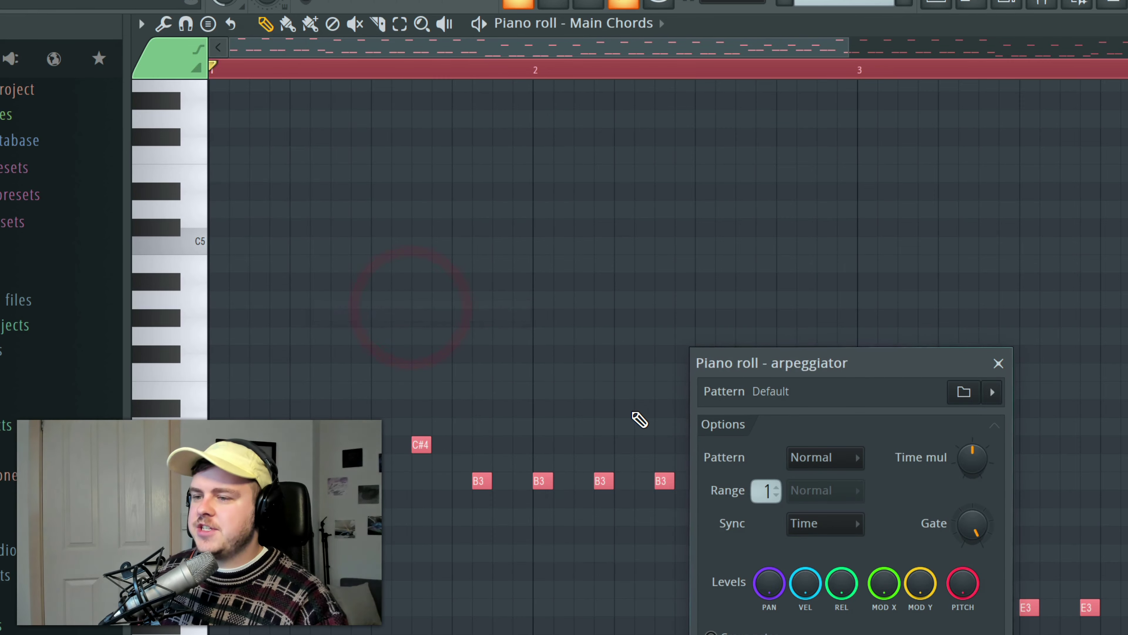
left_click_drag(553, 202, 560, 163)
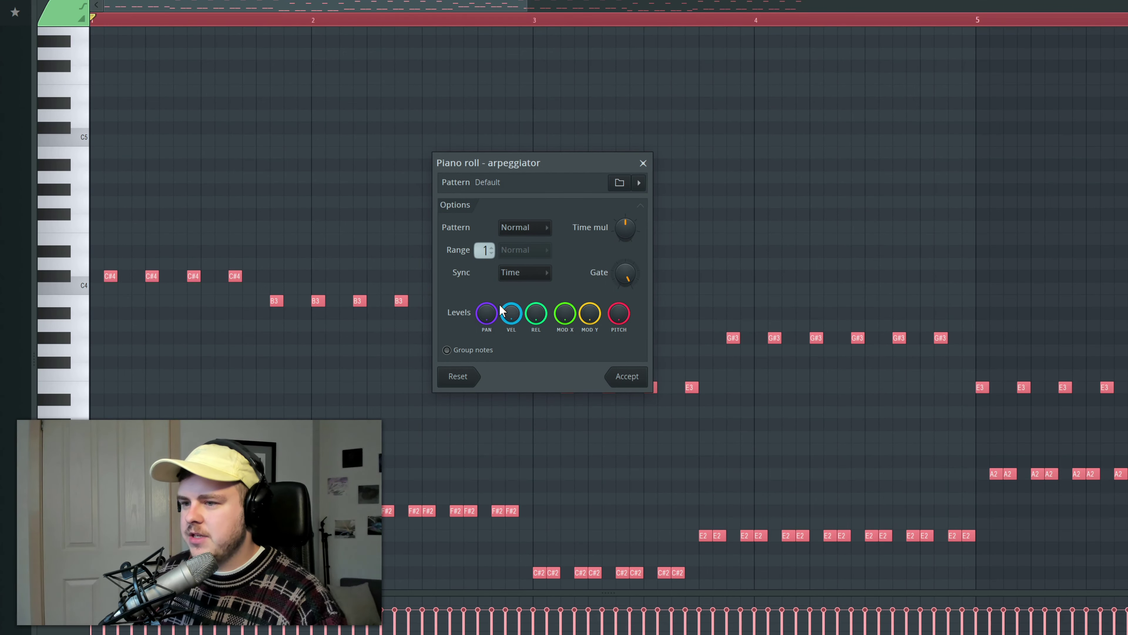
Step: Set the arpeggiator pattern to Flip and its range to 3, and lower the time multiplier and the gate
left_click(539, 231)
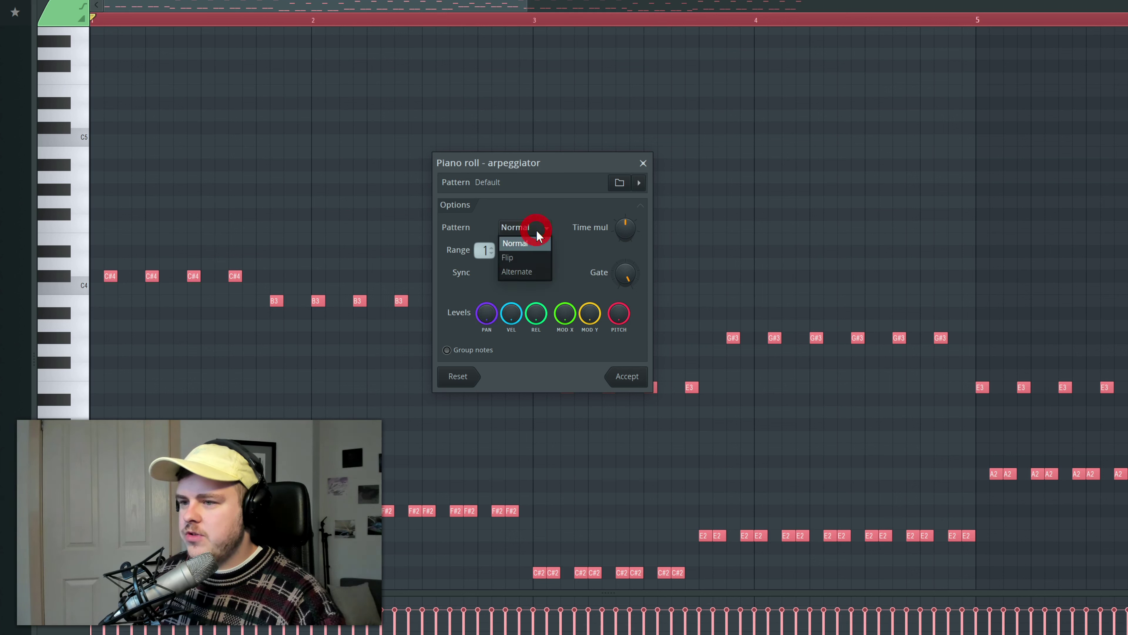
left_click(524, 260)
left_click_drag(620, 233, 625, 295)
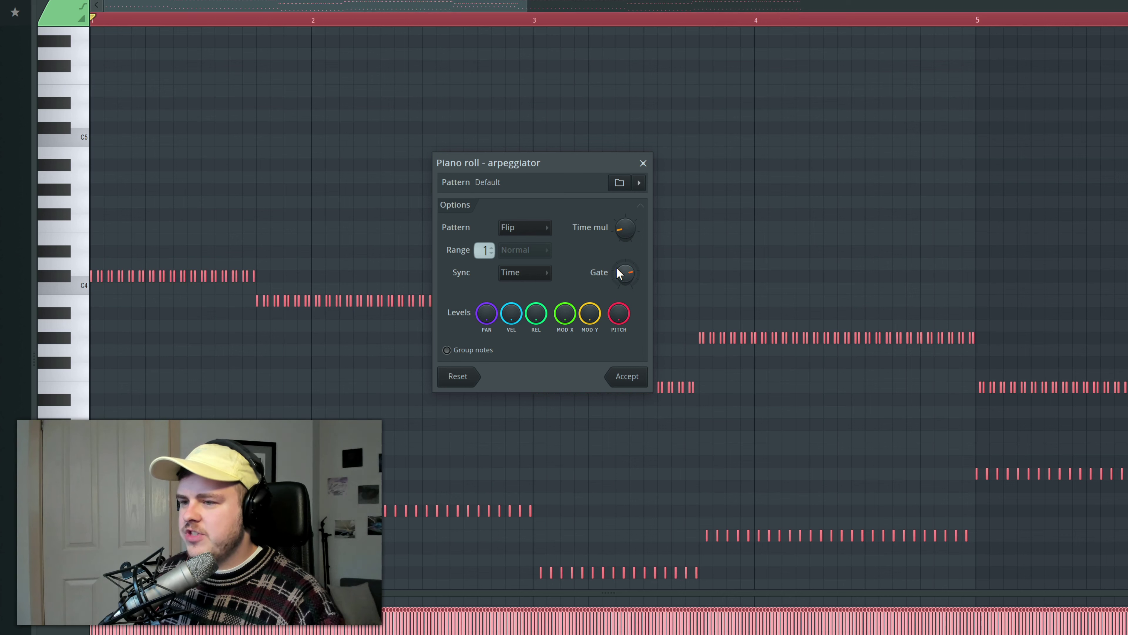
mouse_move(485, 250)
left_mouse_down()
mouse_move(484, 236)
mouse_move(484, 258)
mouse_move(477, 250)
left_mouse_up()
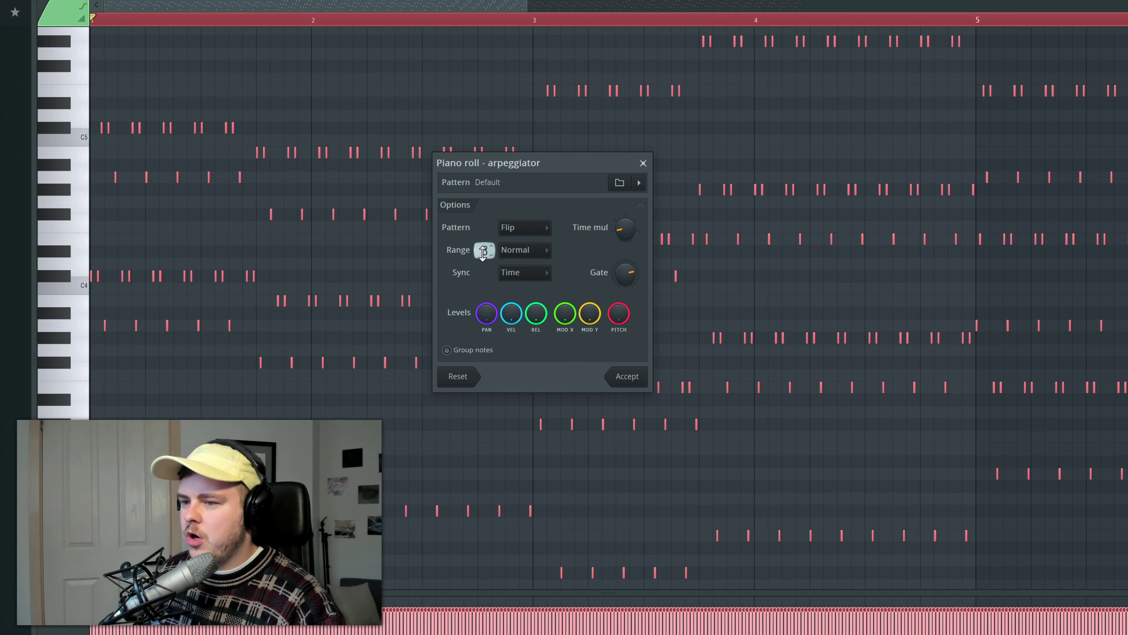
left_click(487, 313)
left_click(511, 314)
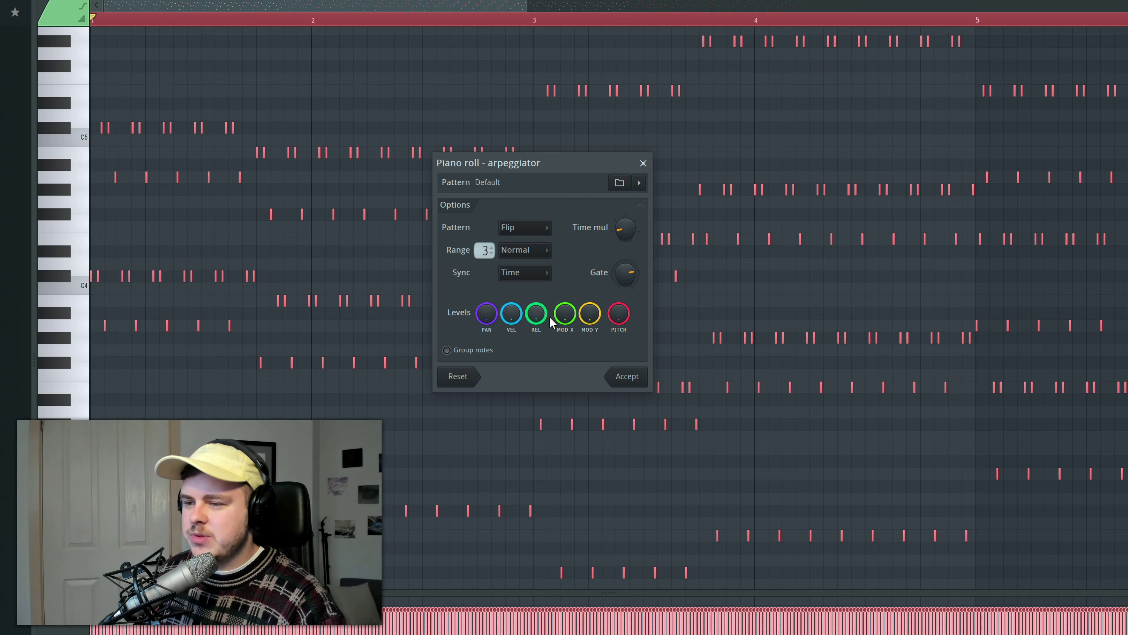
Step: Apply the arpeggio to the Main Chords notes and play the result
left_click(630, 377)
key("space")
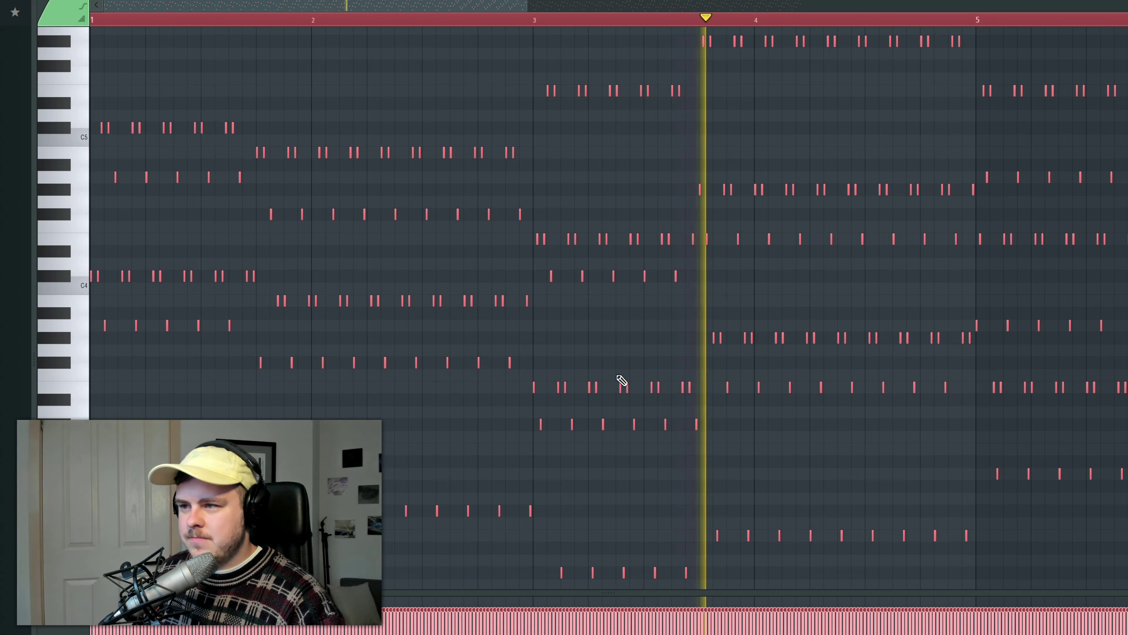
key("space")
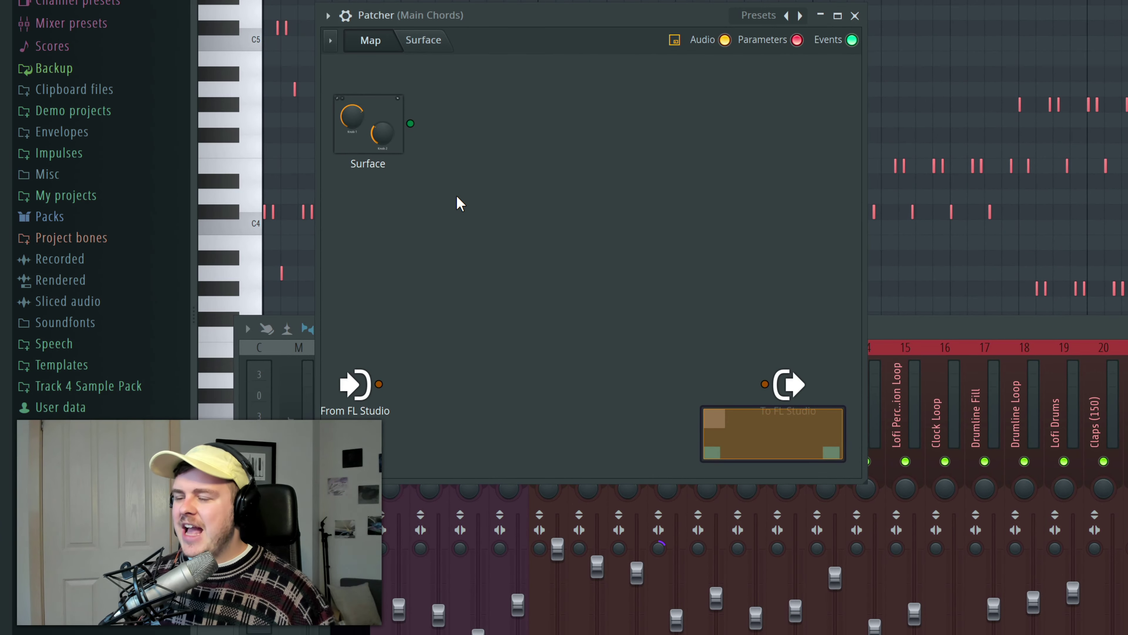
Step: Add a BooBass instrument to the Patcher map of the Main Chords channel
right_click(405, 184)
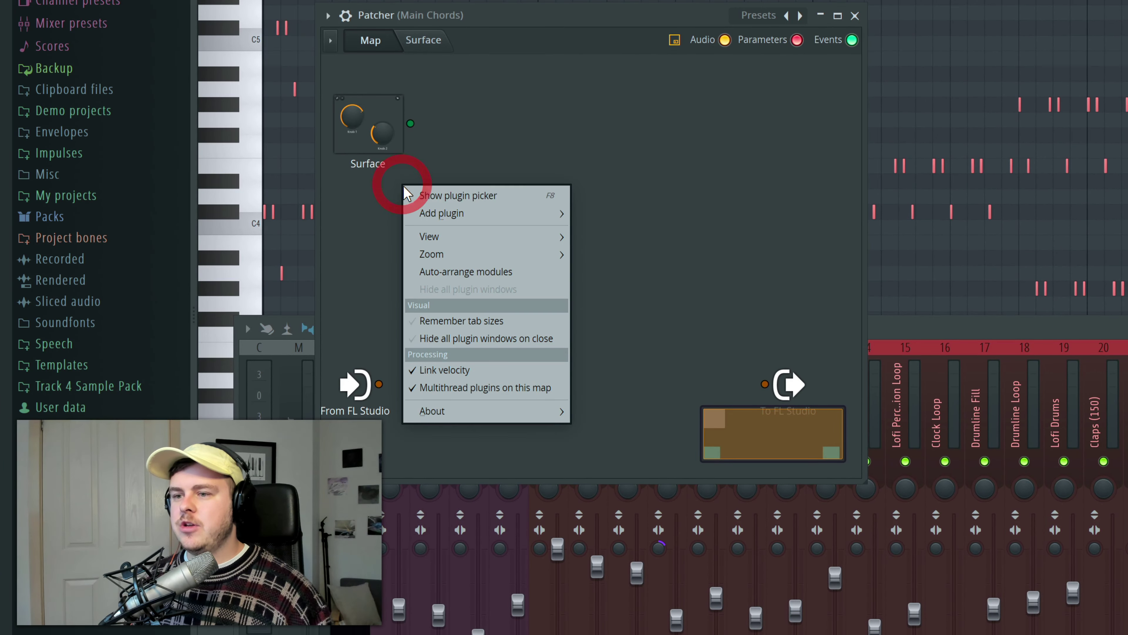
mouse_move(455, 215)
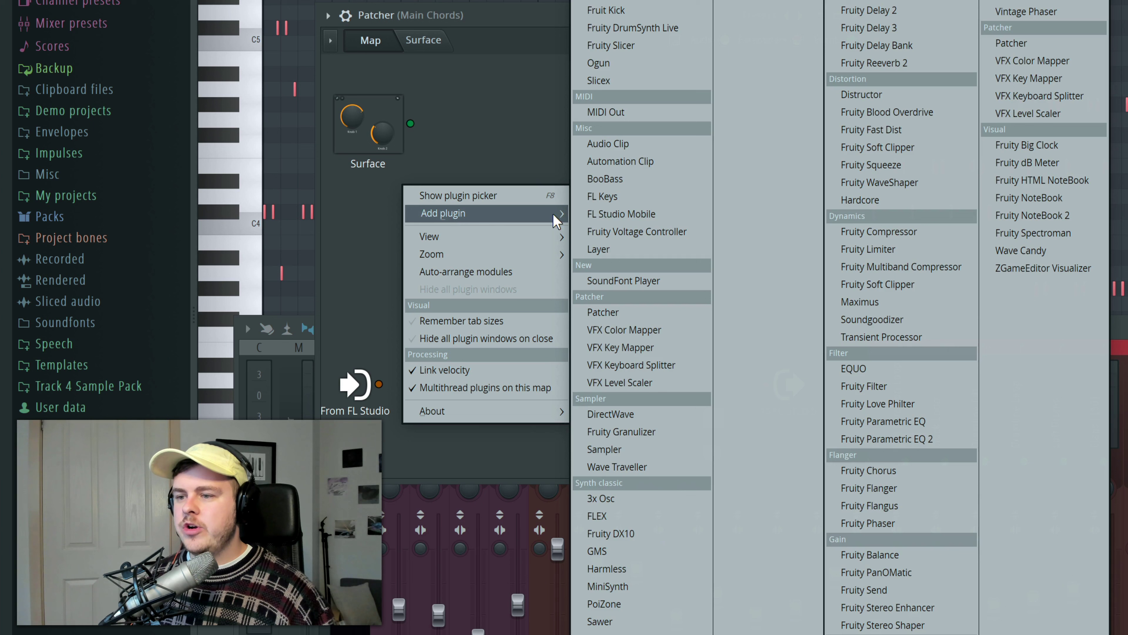
left_click(624, 179)
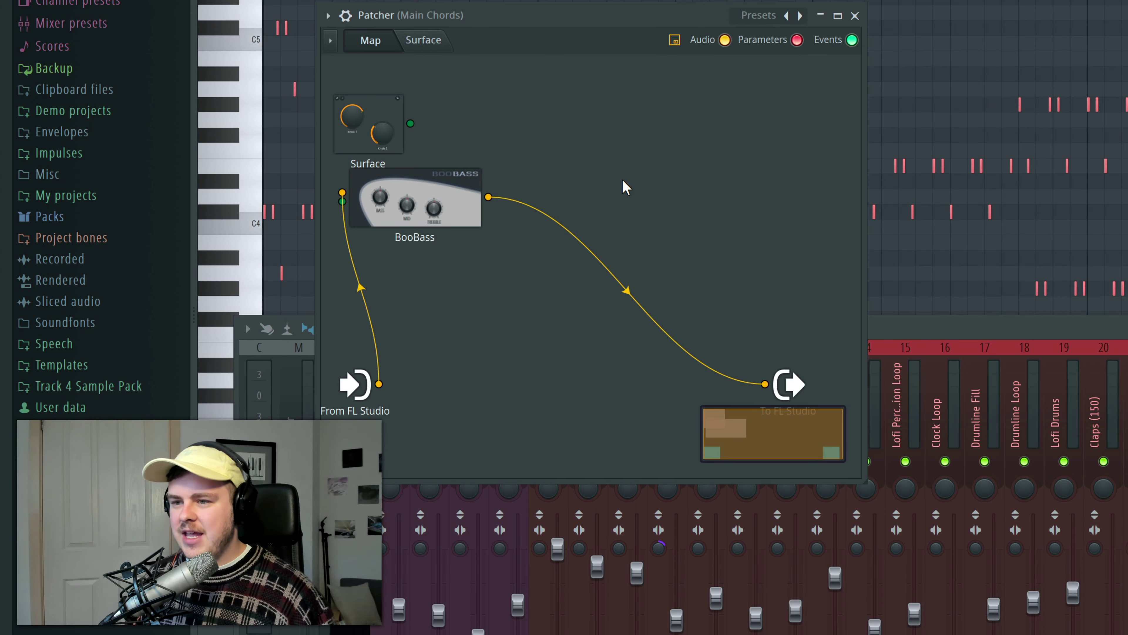
Step: Add a Fruity Delay Bank to the Patcher map and wire it between BooBass and the To FL Studio output
right_click(594, 166)
mouse_move(652, 224)
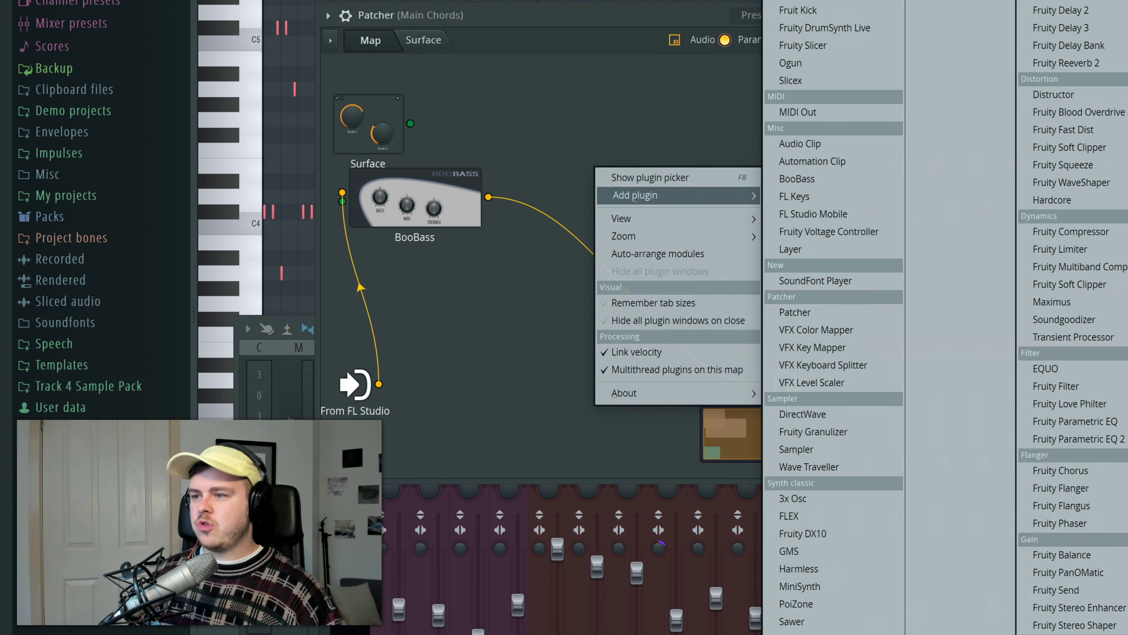
left_click(1066, 46)
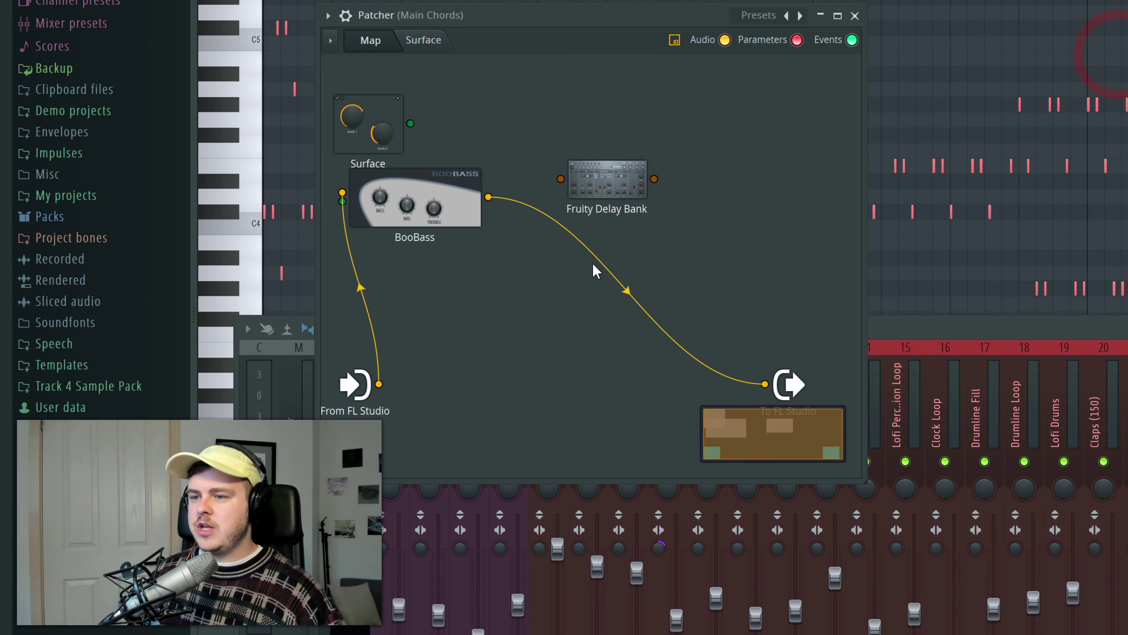
left_click_drag(488, 197, 561, 178)
left_click_drag(655, 179, 765, 383)
Step: Add Fruity DrumSynth Live to the Patcher map and connect it between the Fruity Delay Bank and the To FL Studio output
right_click(720, 117)
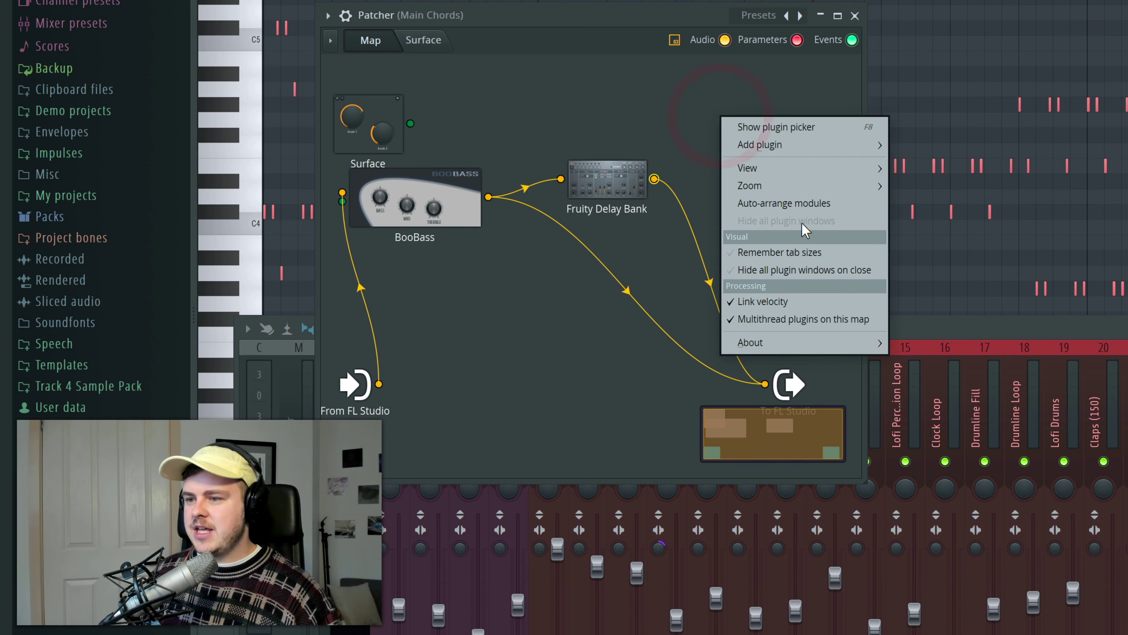
mouse_move(820, 145)
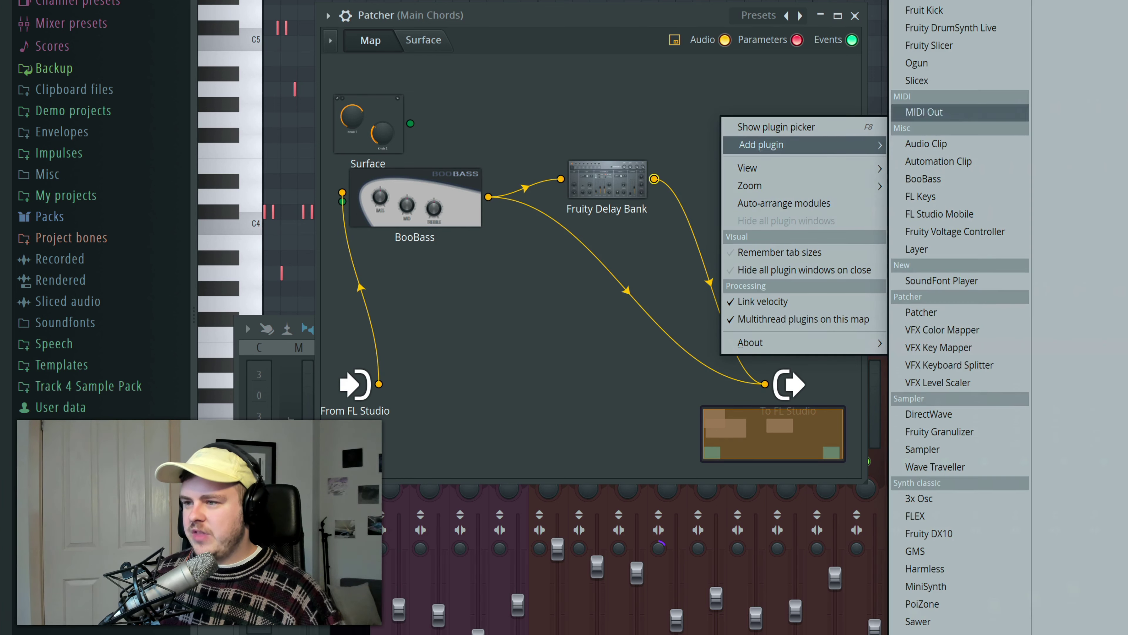
left_click(932, 27)
left_click_drag(678, 129, 655, 180)
left_click_drag(790, 129, 764, 383)
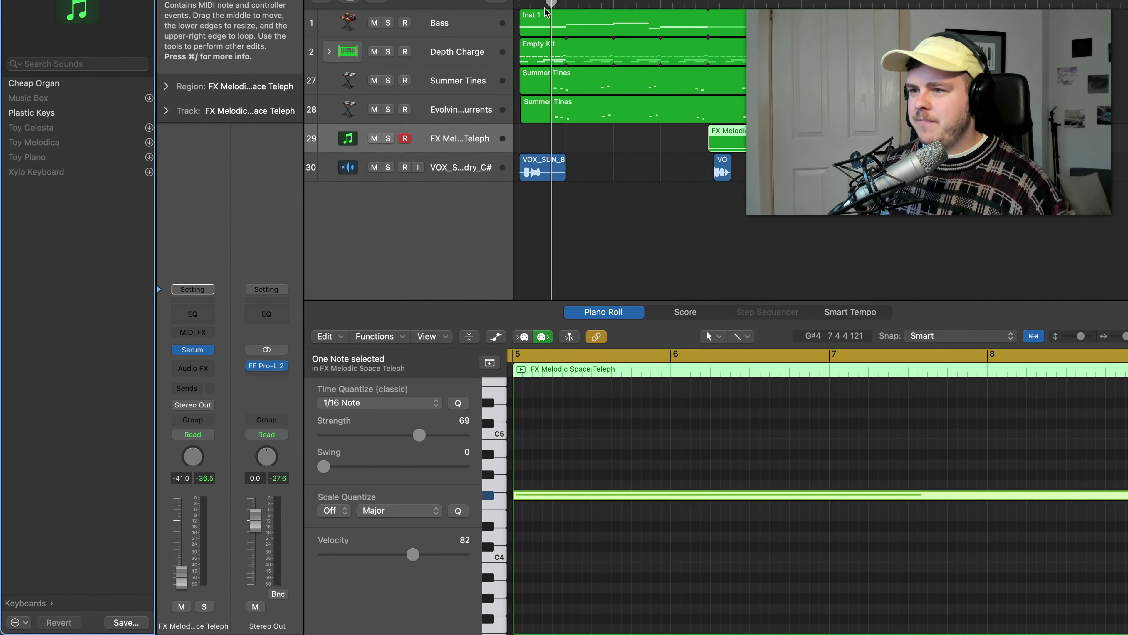
Step: Switch to Logic Pro, play the arrangement and inspect the channel strips of Bass, Depth Charge, Summer Tines and Evolving Currents
key("space")
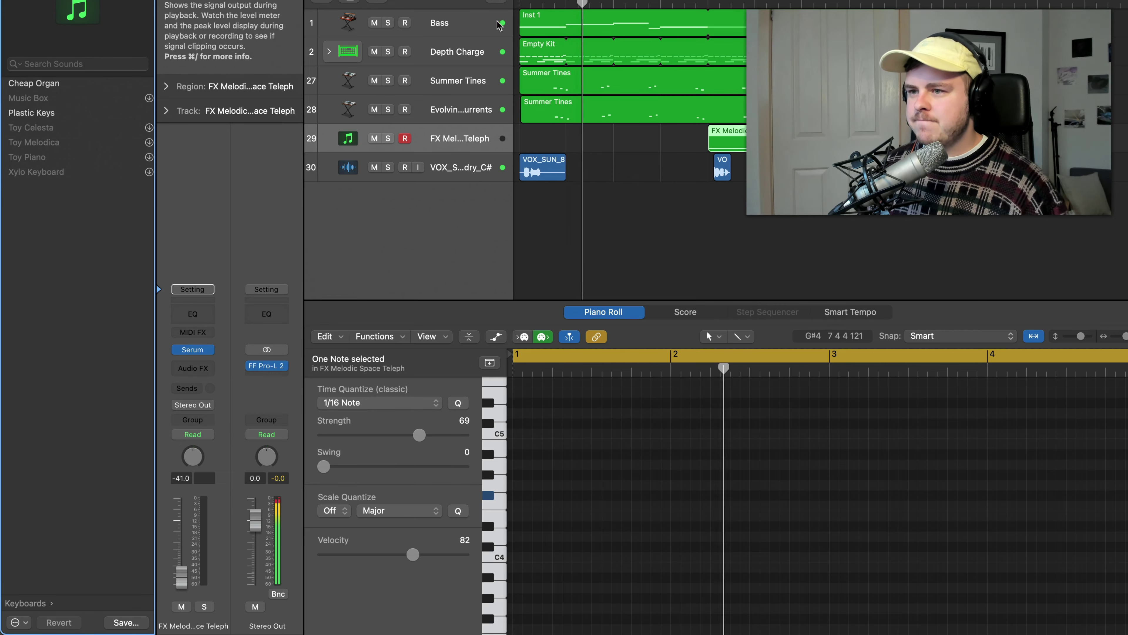
left_click(473, 24)
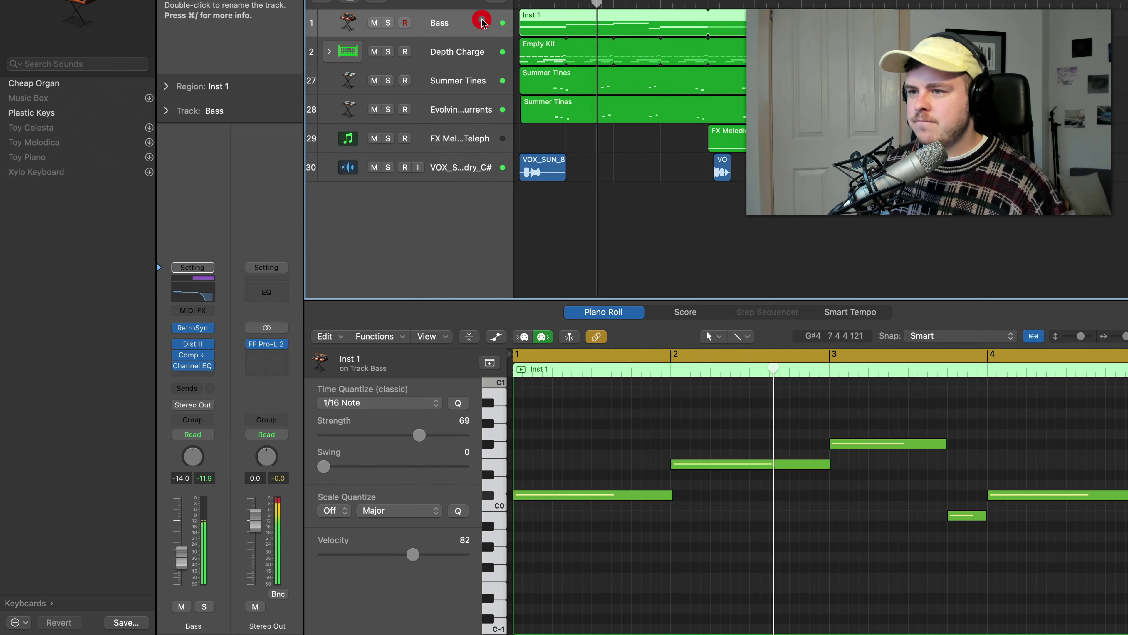
left_click(422, 52)
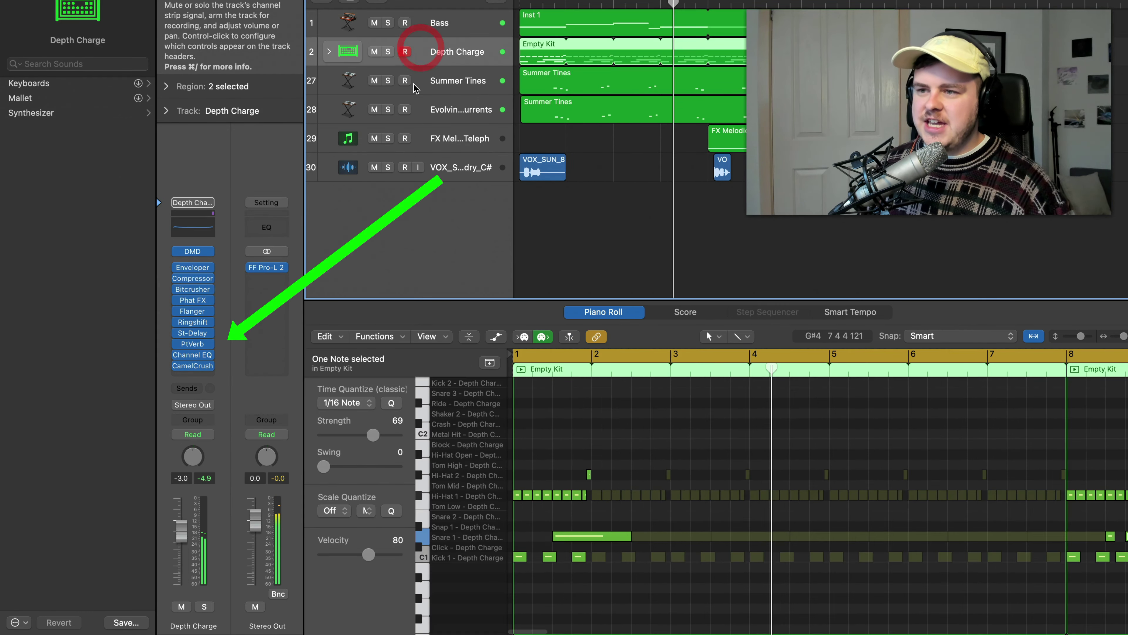
left_click(408, 81)
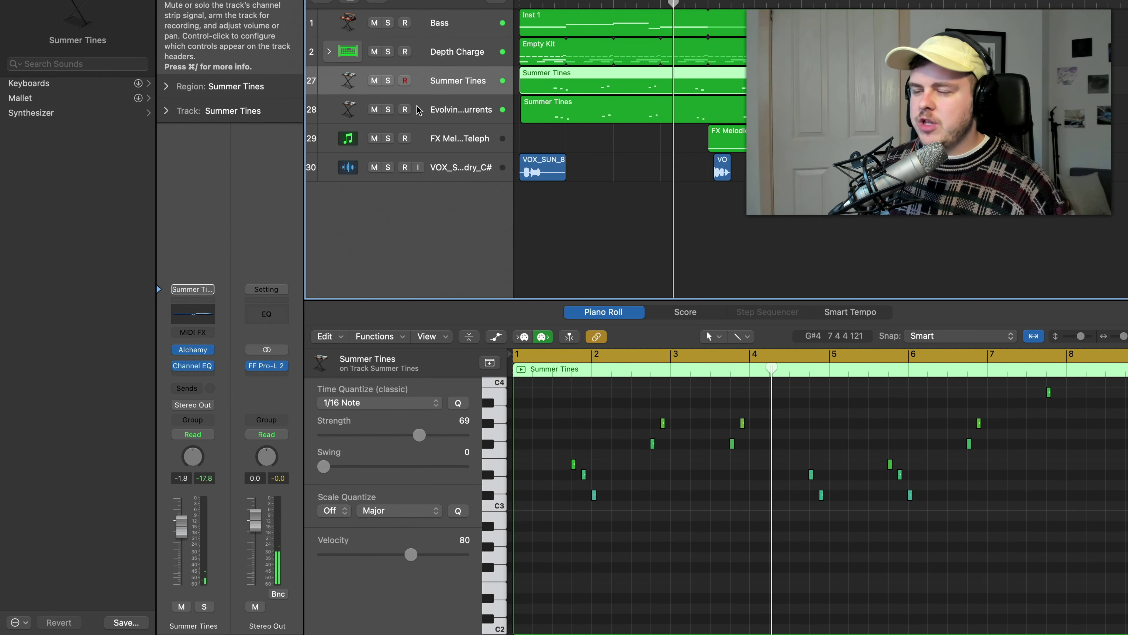
left_click(417, 110)
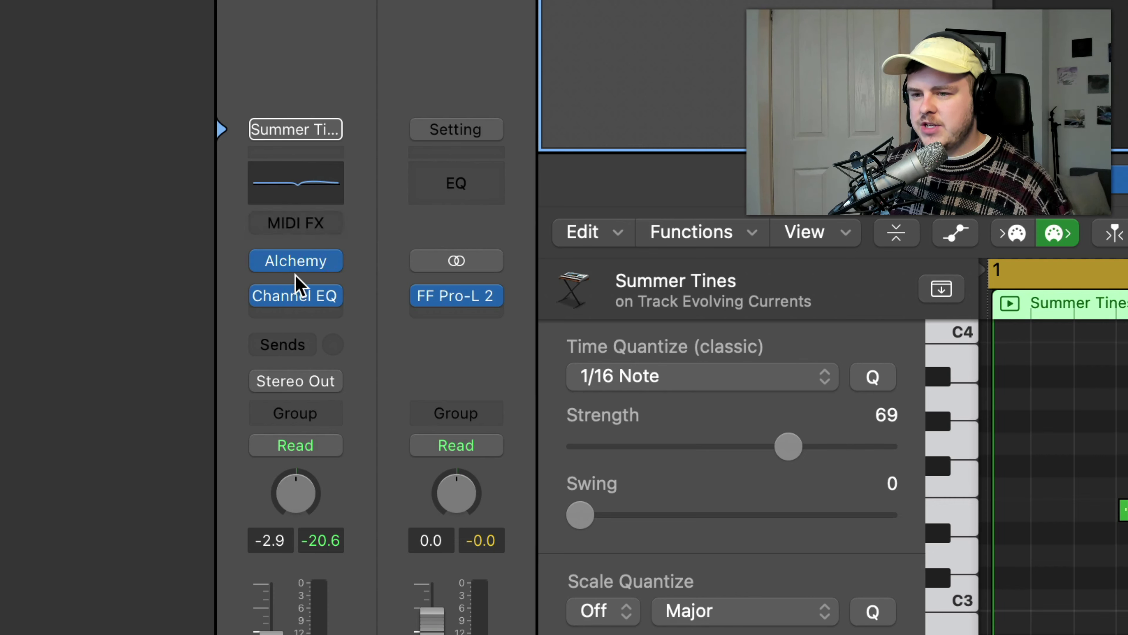
Step: Insert the Amp Designer plug-in from Amps and Pedals after the Channel EQ on the Evolving Currents track
mouse_move(291, 267)
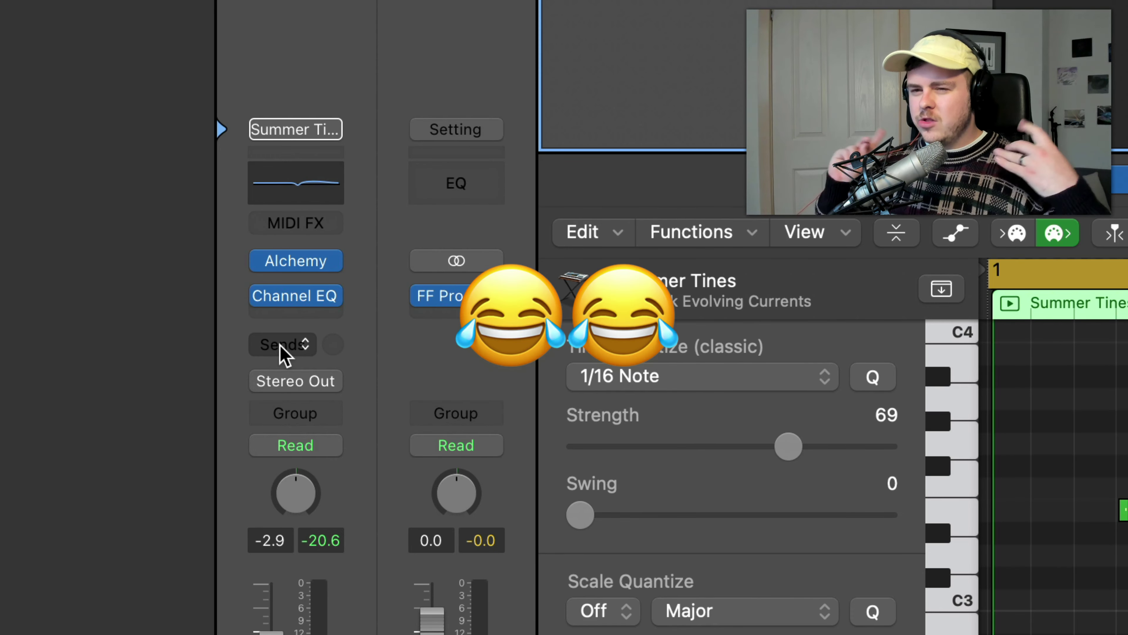
left_click(292, 312)
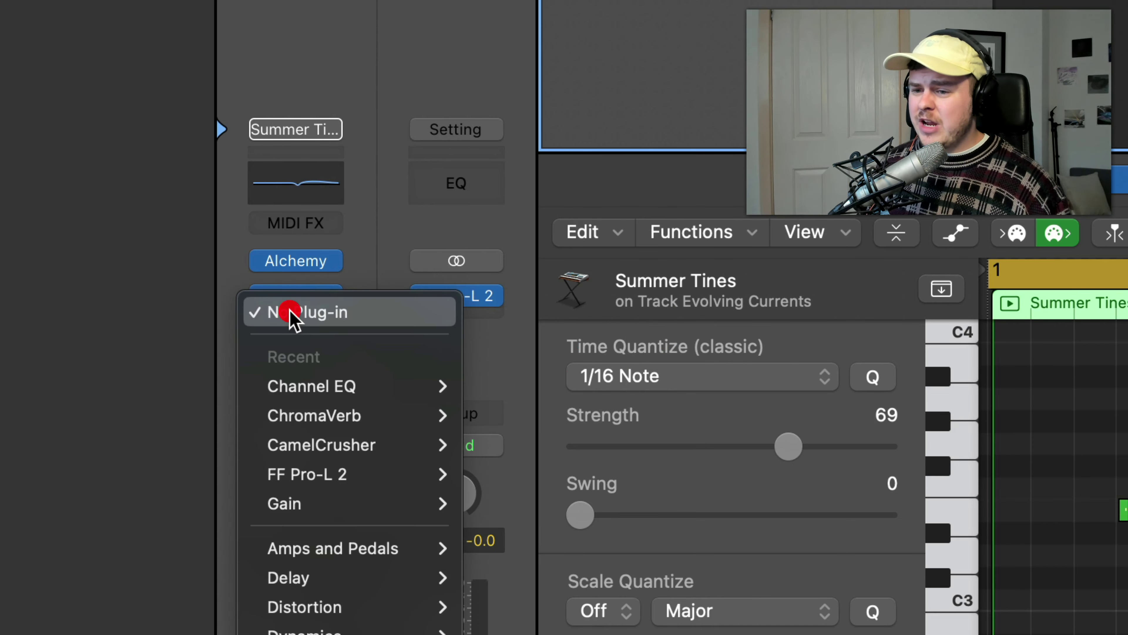
mouse_move(324, 583)
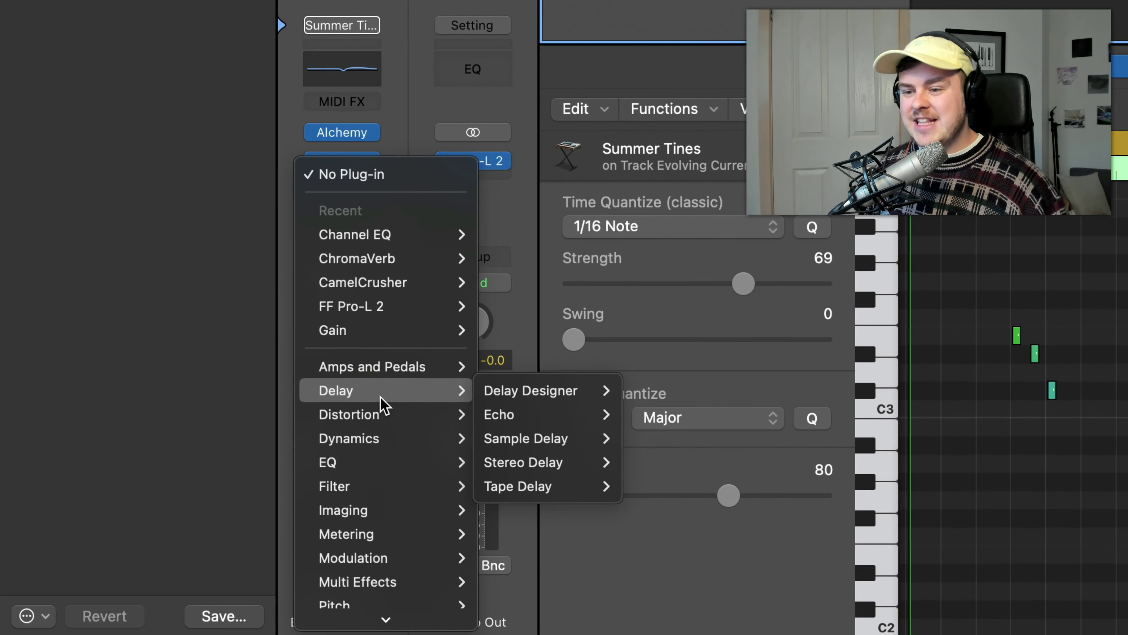
mouse_move(388, 371)
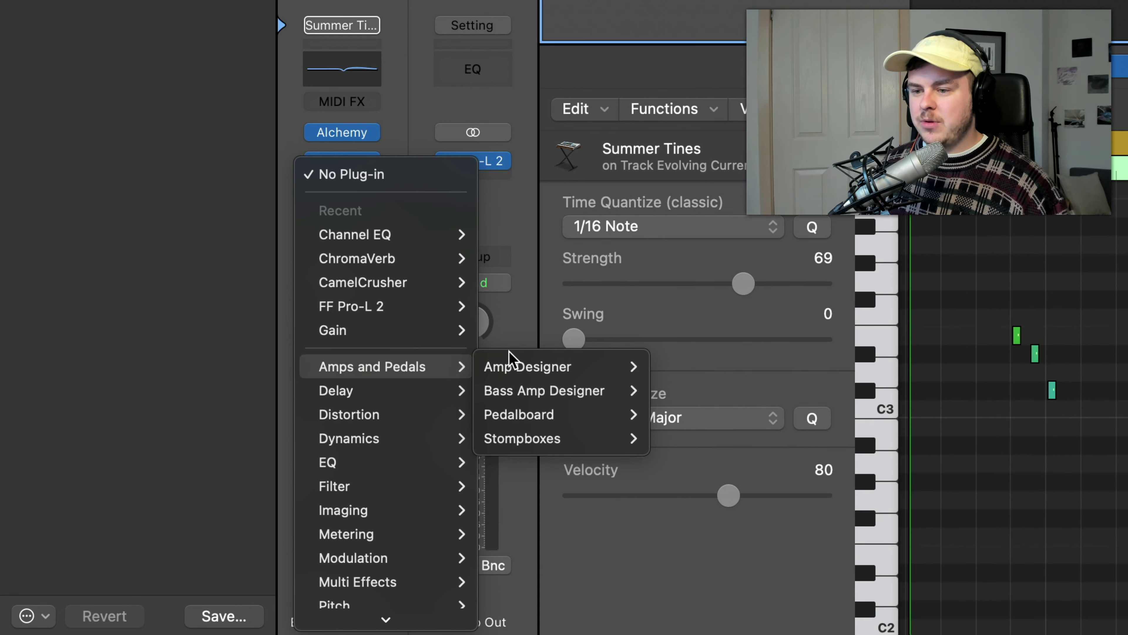
mouse_move(617, 367)
left_click(676, 366)
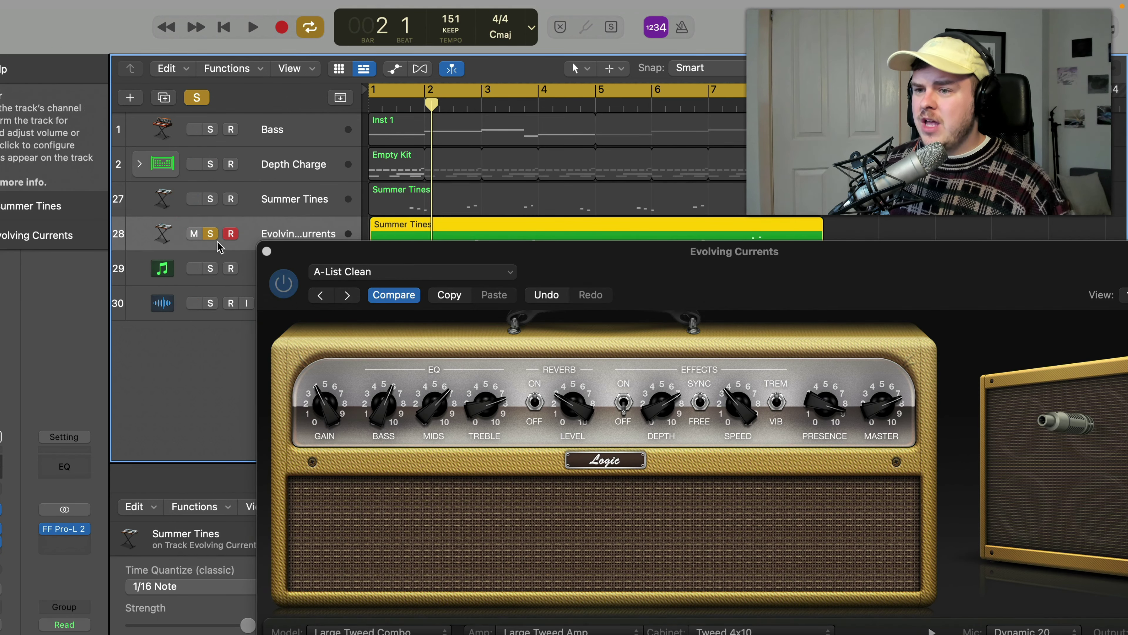
Step: Move the amp window clear of the tracks and play the soloed Evolving Currents track with the A-List Clean preset
left_click(251, 224)
left_click_drag(393, 254, 350, 339)
key("space")
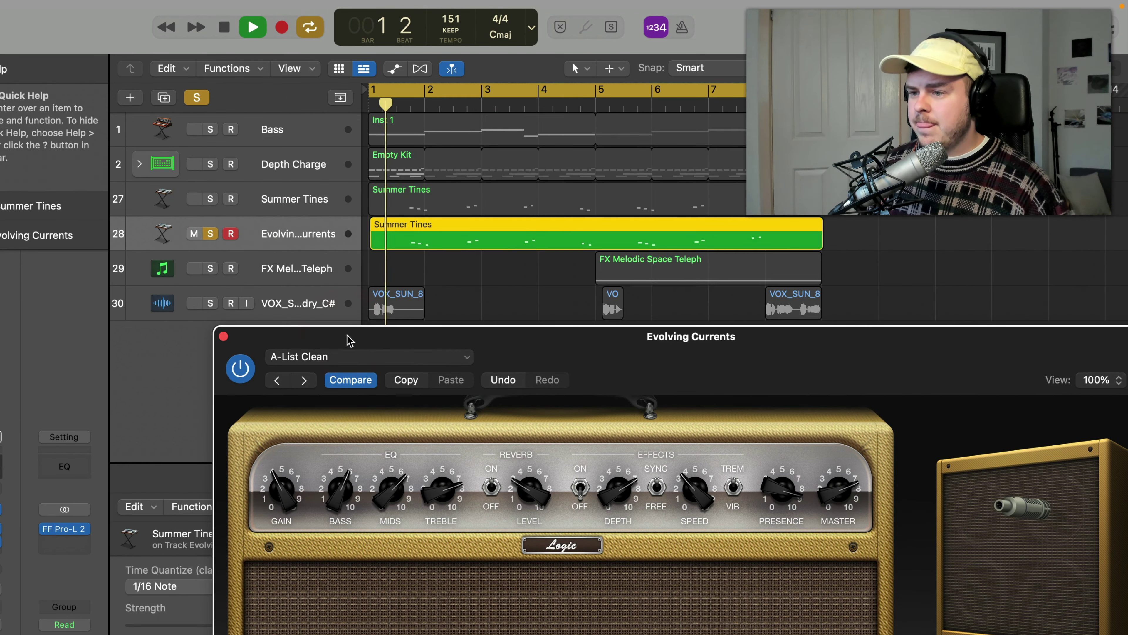
key("space")
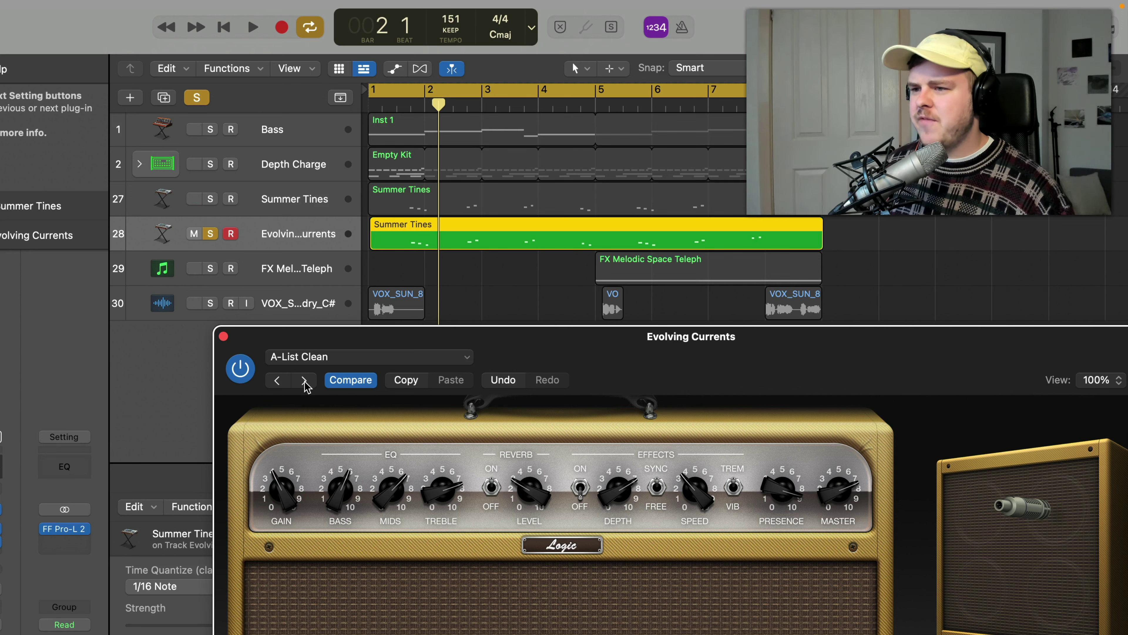
Step: Audition the amp presets Awesome Tweed, Ballad Clean, Best of Both Worlds and Big Cab Clean, then close the amp window
left_click(304, 380)
key("space")
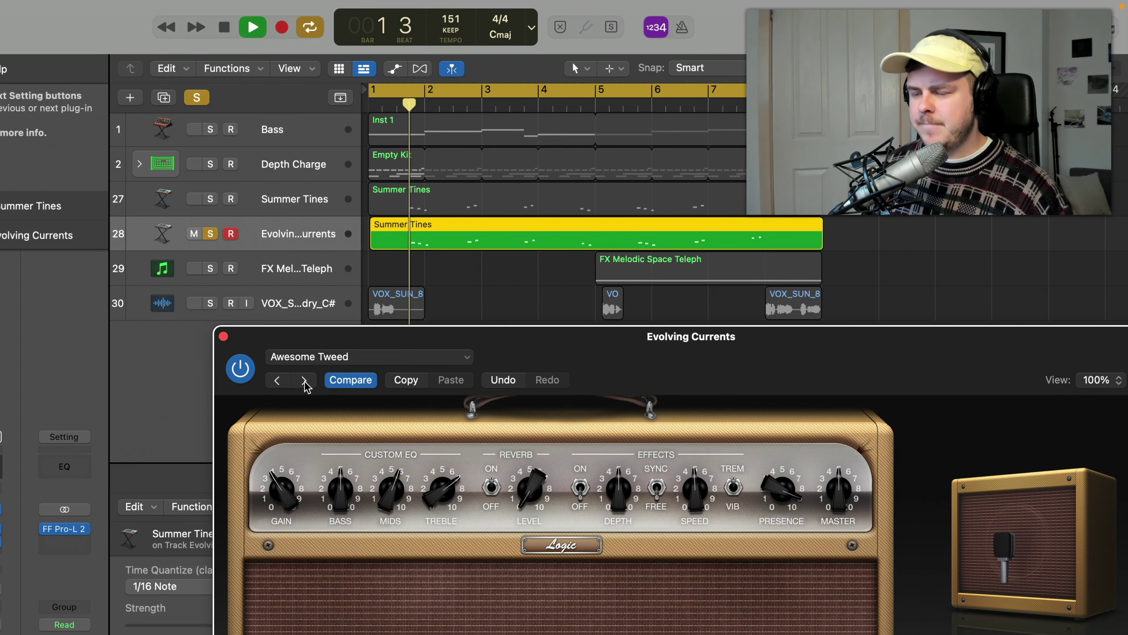
left_click(305, 381)
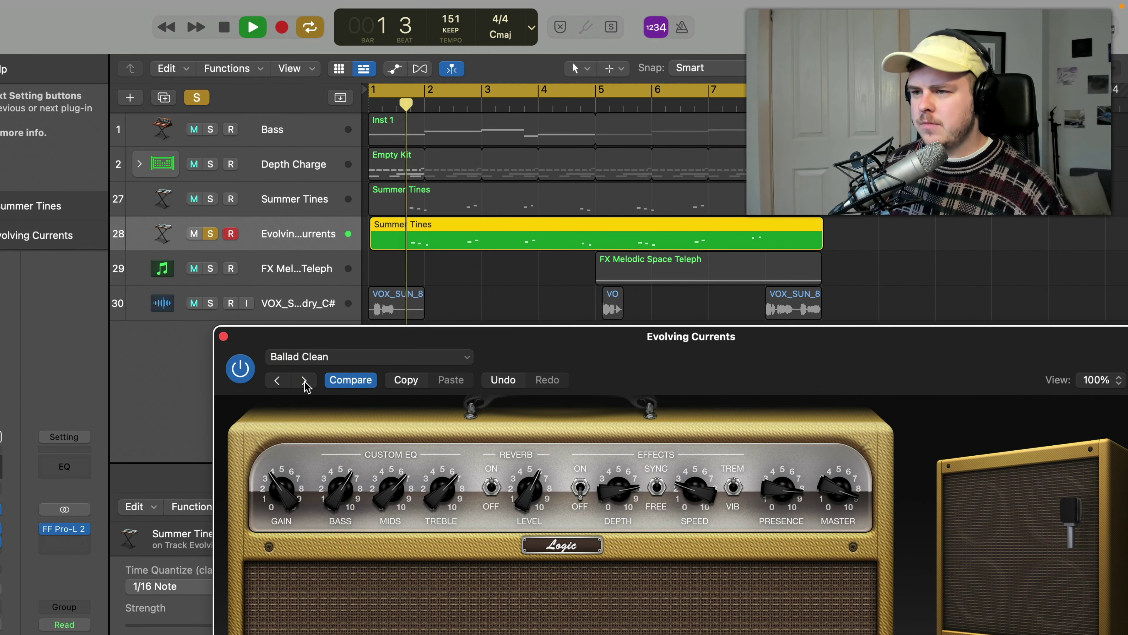
left_click(304, 381)
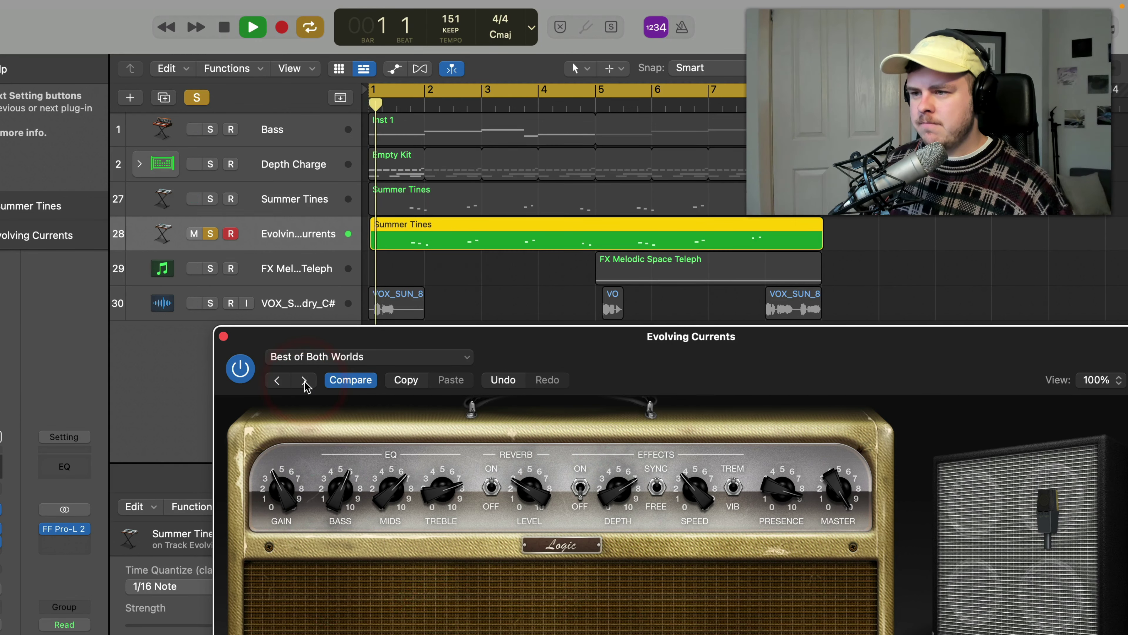
left_click(304, 381)
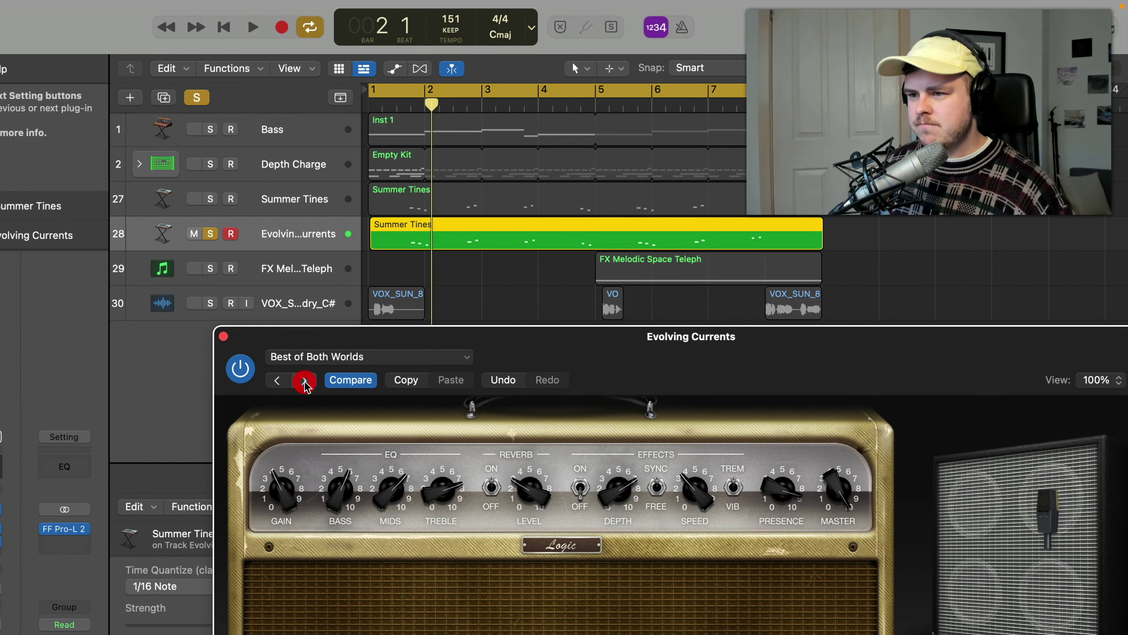
key("space")
key("space")
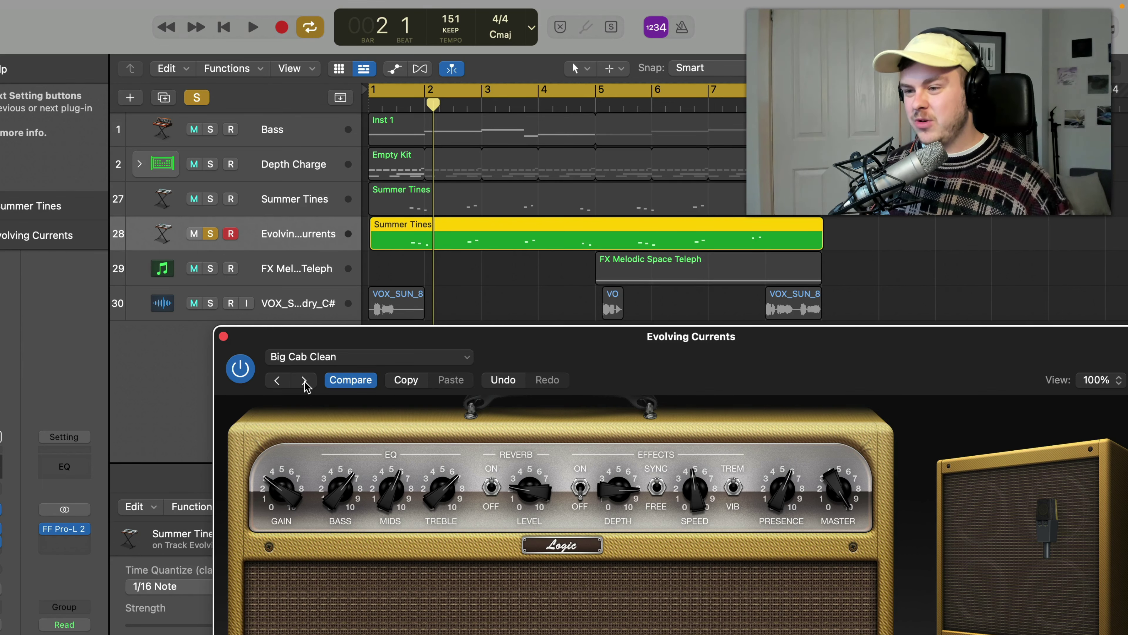
left_click(223, 337)
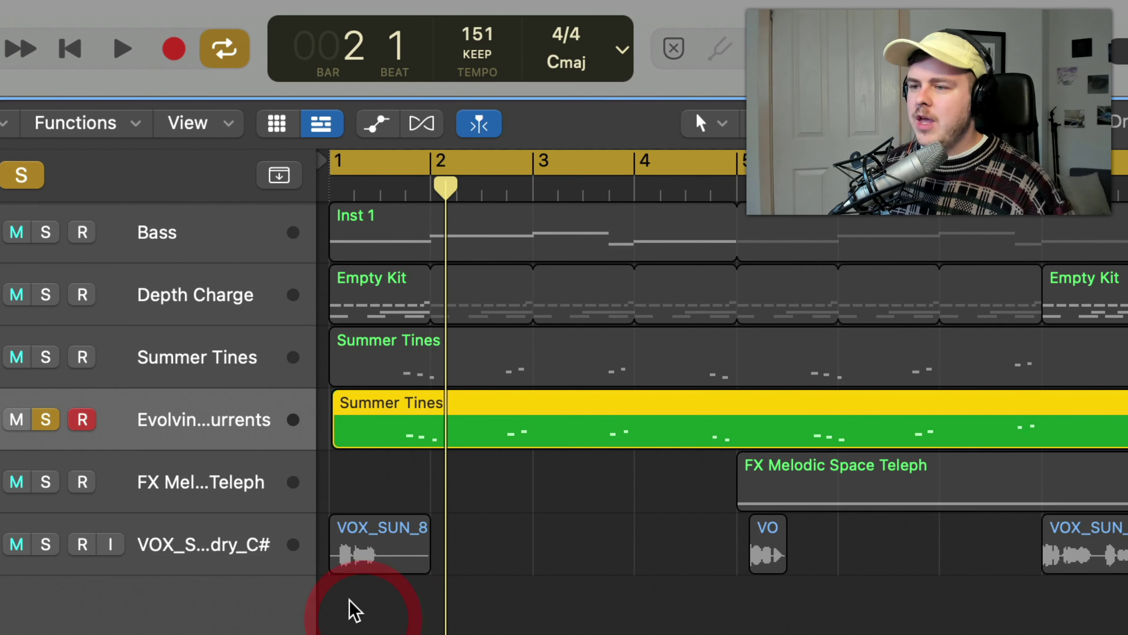
Step: Unsolo the Evolving Currents track and show the first vocal region of track 30 in the Flex Pitch editor
left_click(46, 419)
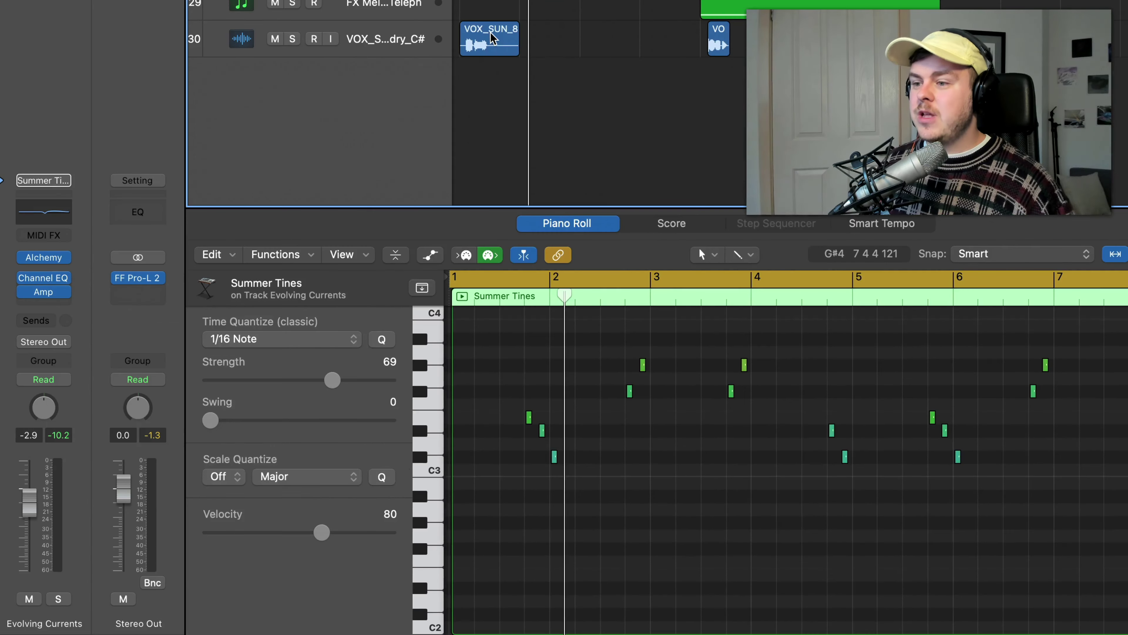
left_click(382, 543)
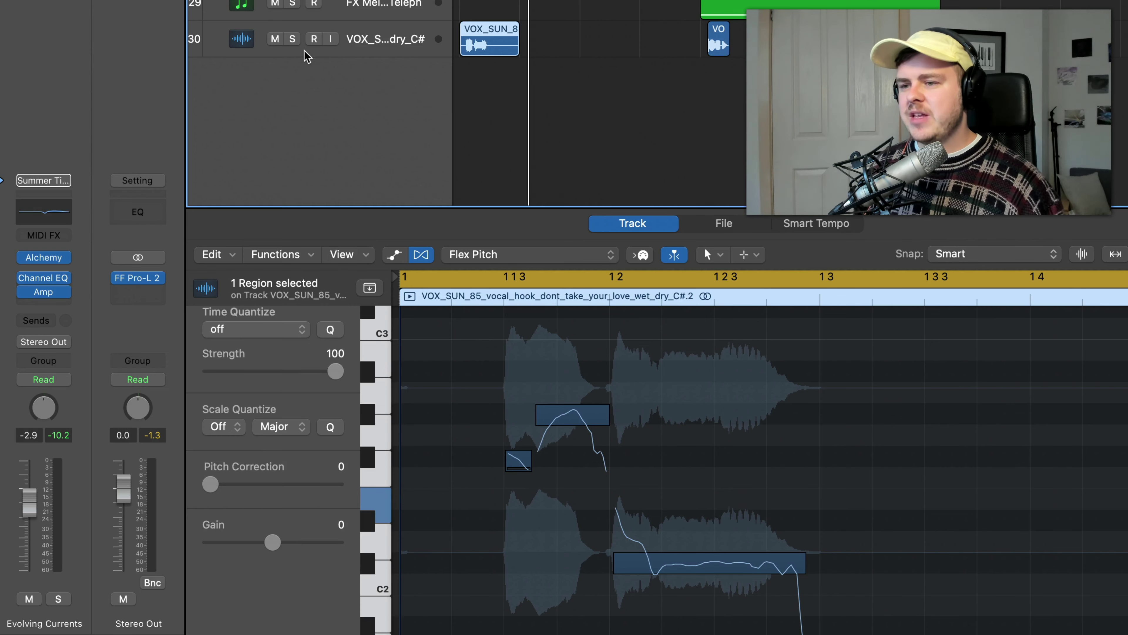
key("space")
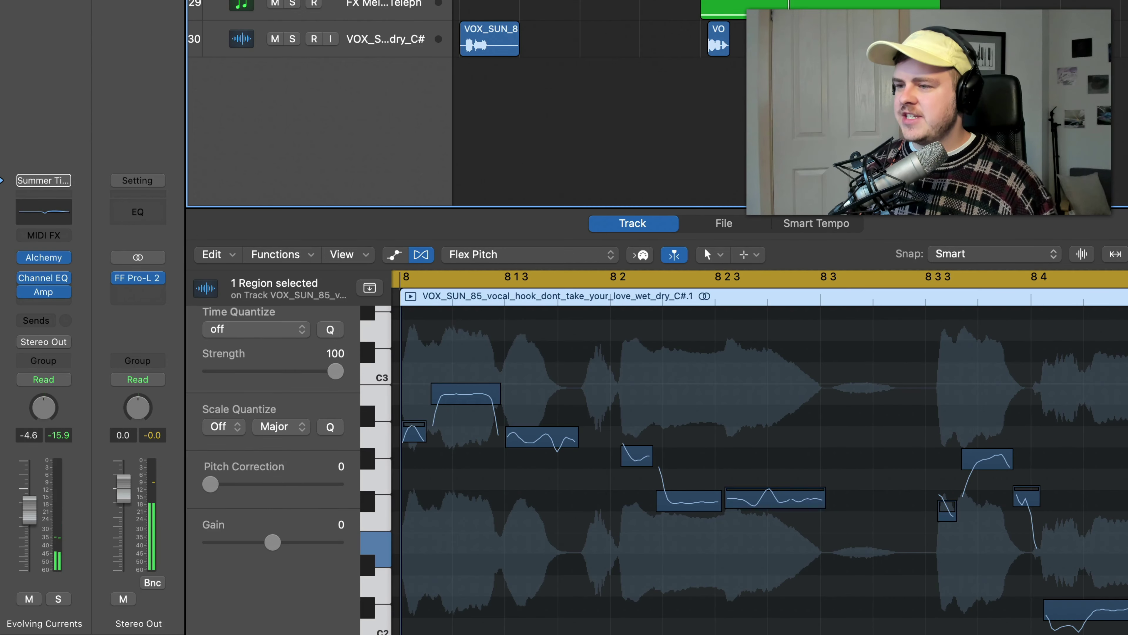
left_click(484, 31)
scroll(652, 418, "down", 5)
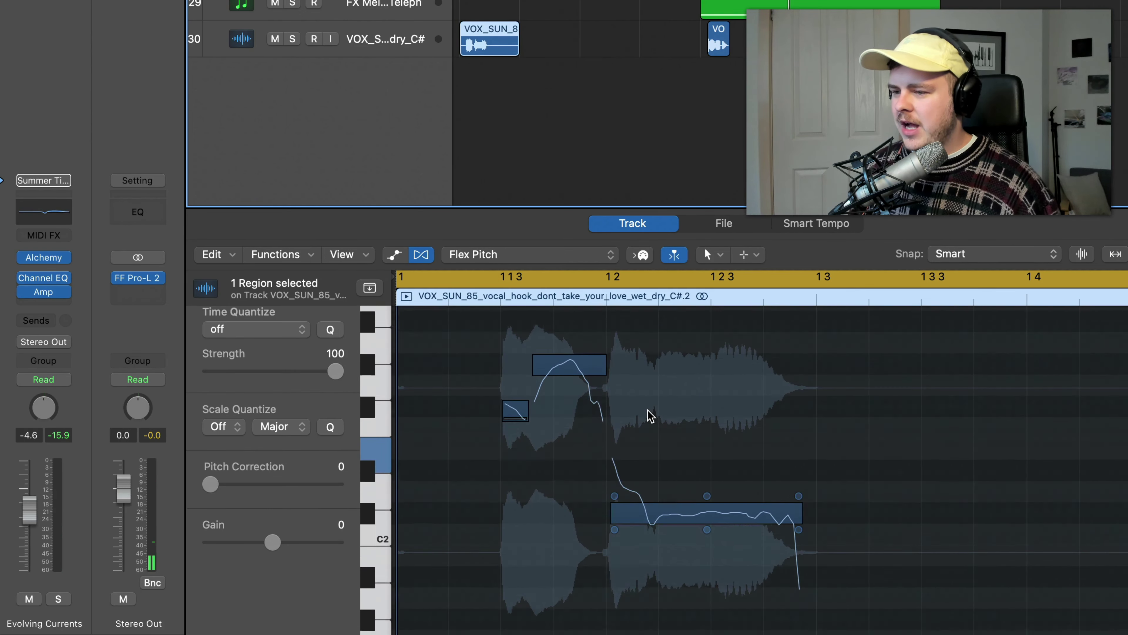
scroll(653, 419, "up", 4)
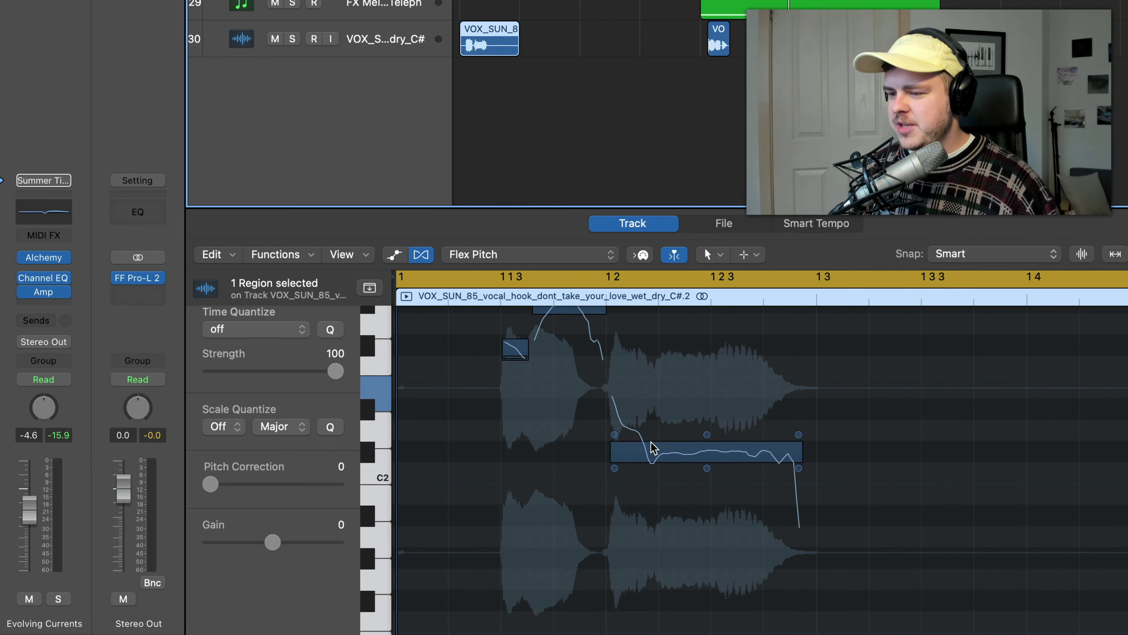
Step: Raise the long last note of the vocal hook in stages to the pitch of the note before it, playing back the change
left_click(643, 528)
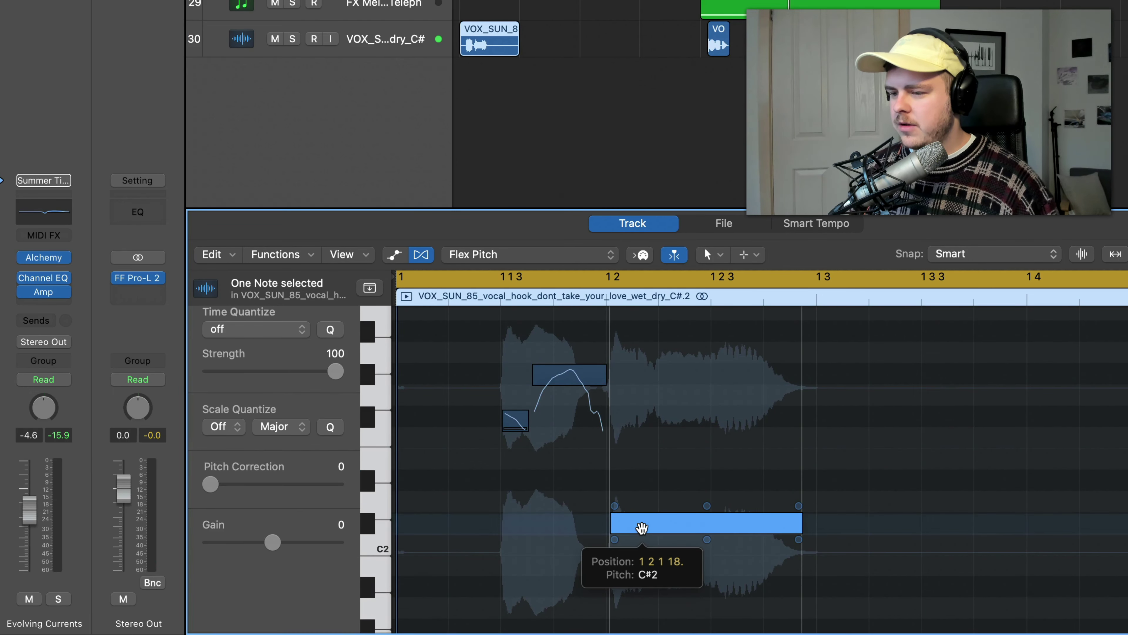
left_click_drag(643, 527, 642, 461)
key("space")
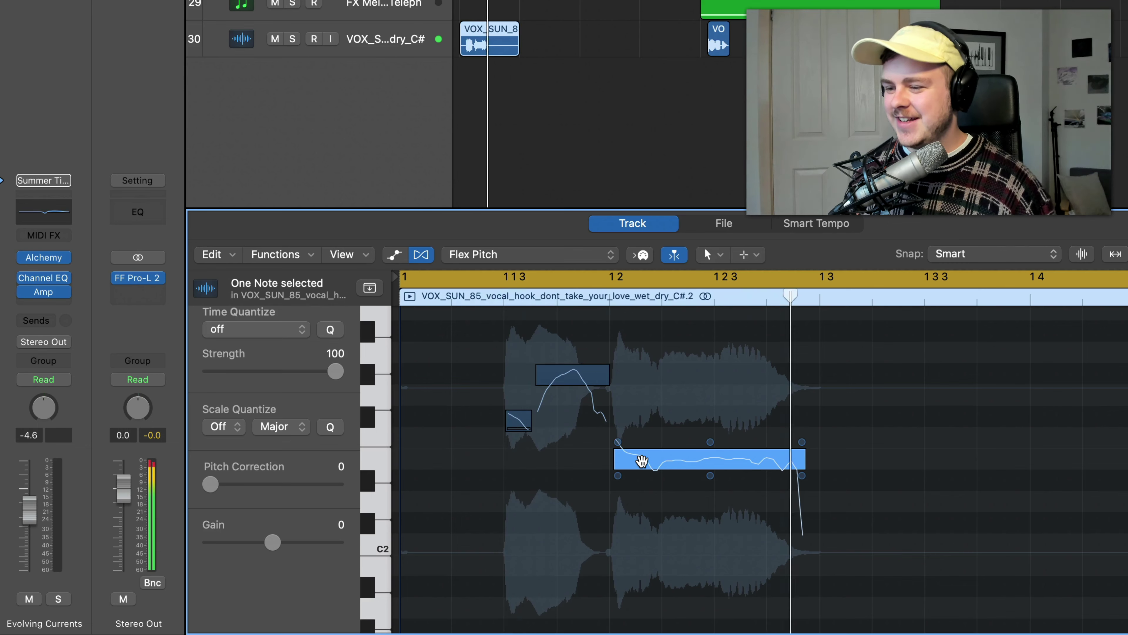
left_click_drag(655, 461, 654, 374)
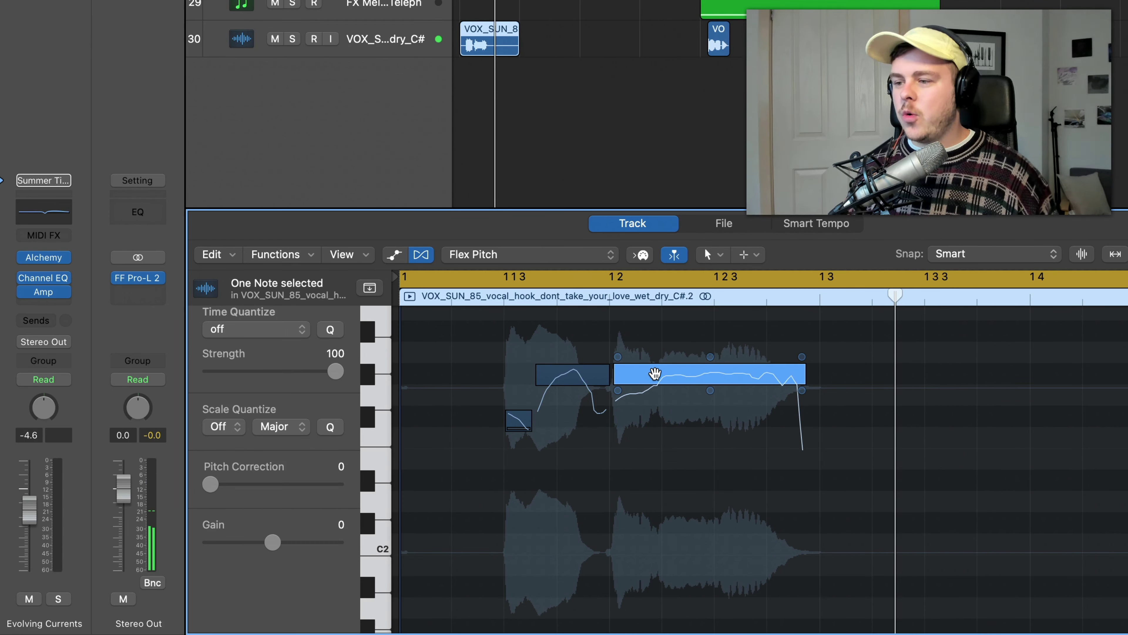
Step: Show the available Flex modes for the vocal track and leave it on Flex Pitch
left_click(557, 260)
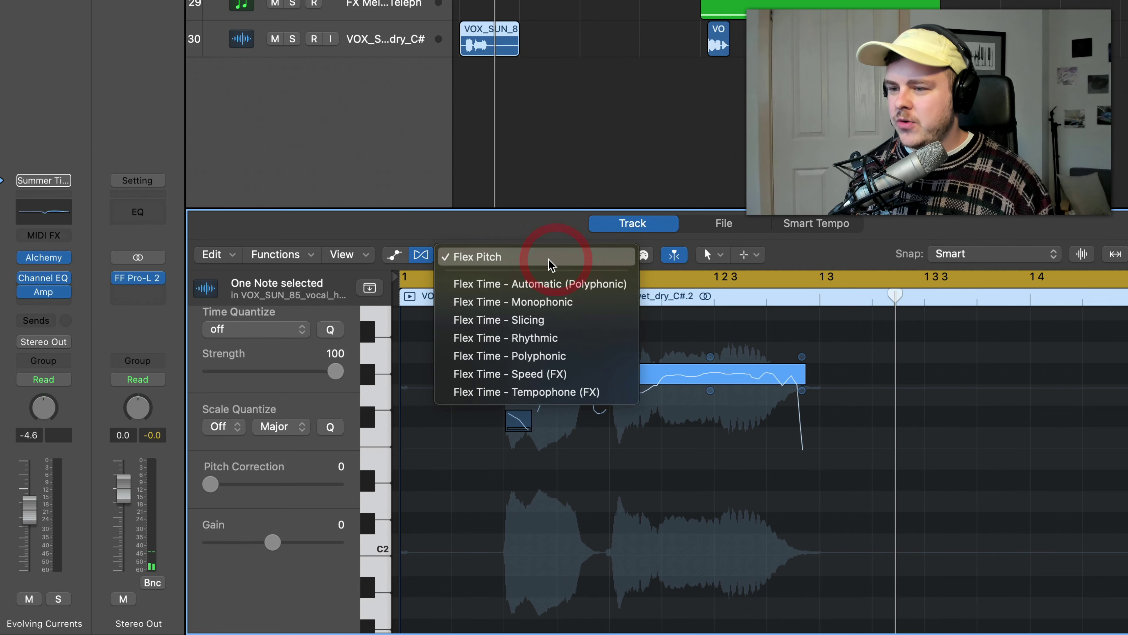
left_click(509, 235)
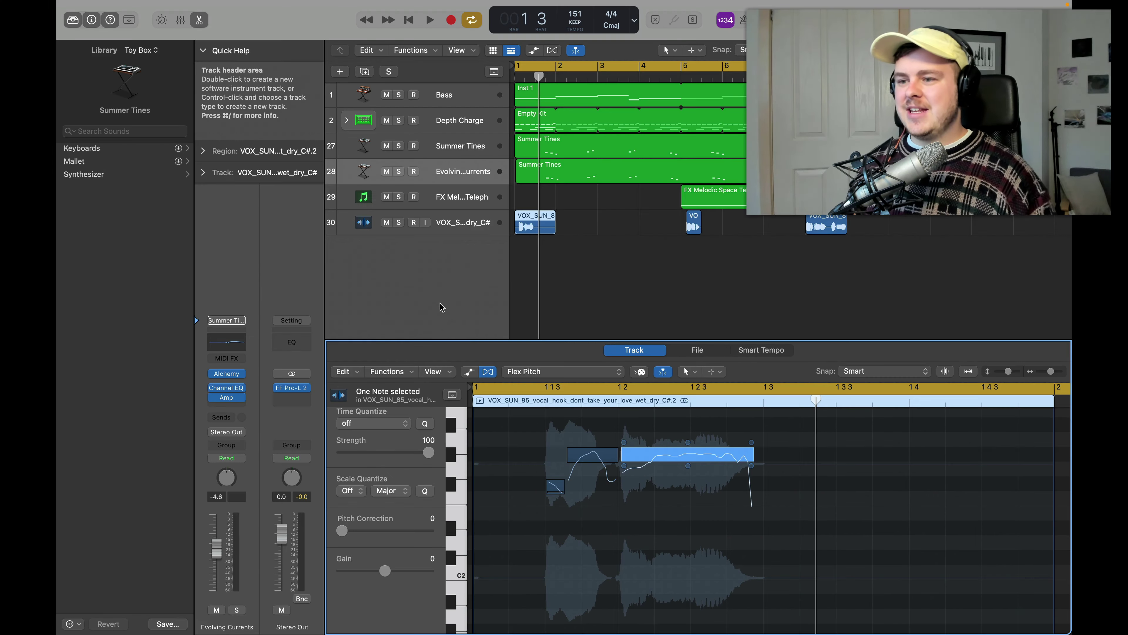
Step: Create a new software instrument track below track 30 and remove its Drum Kit Designer plug-in
right_click(320, 129)
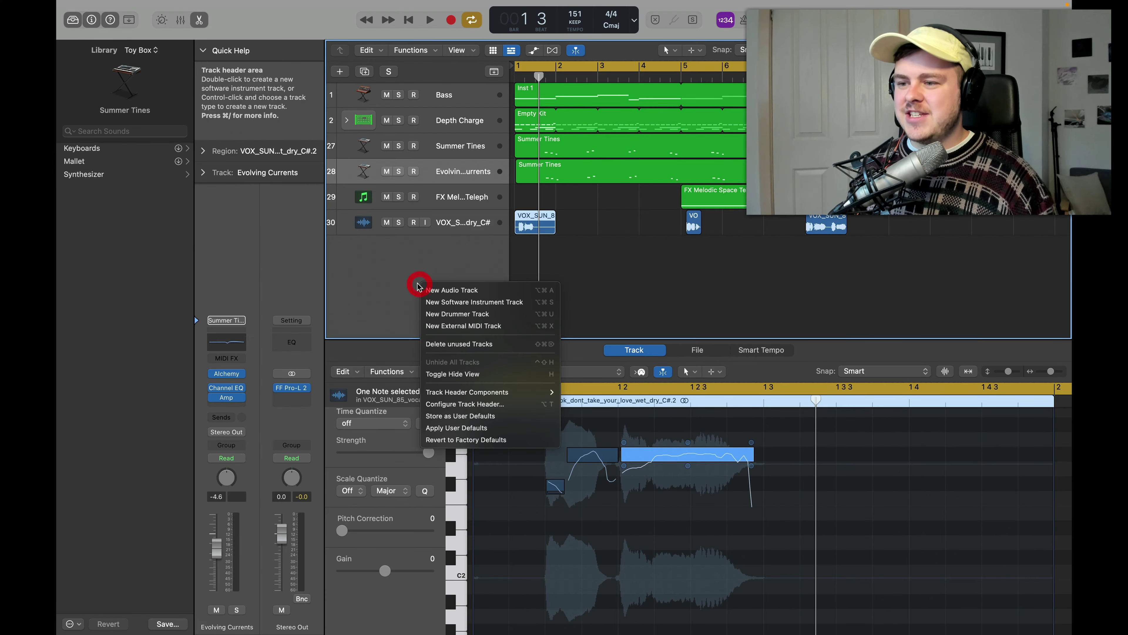
left_click(456, 304)
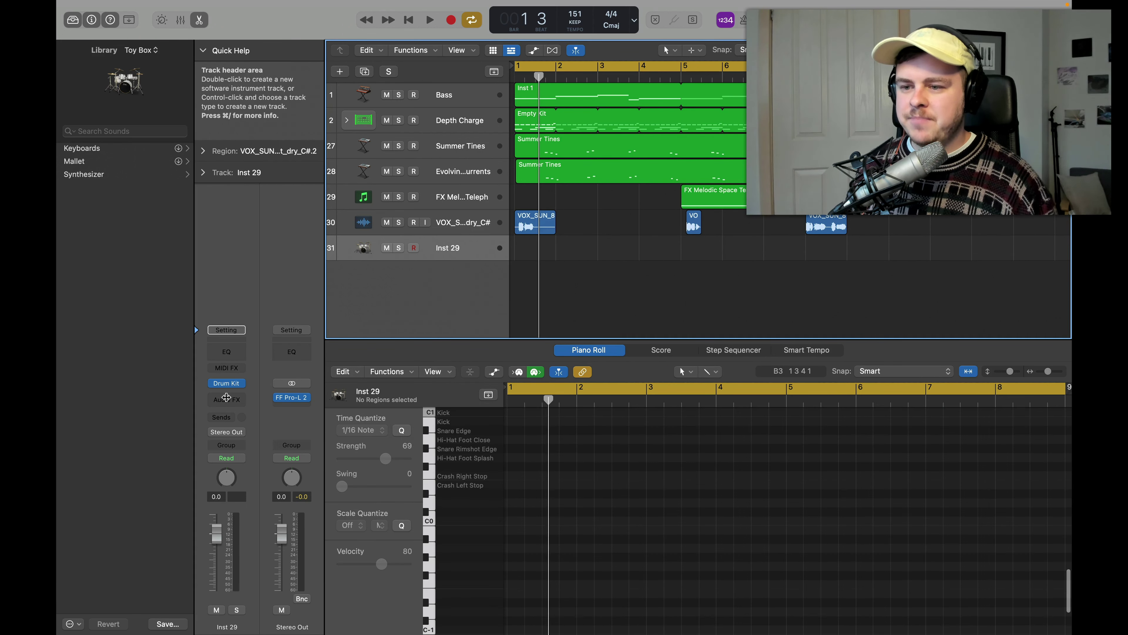
left_click(235, 385)
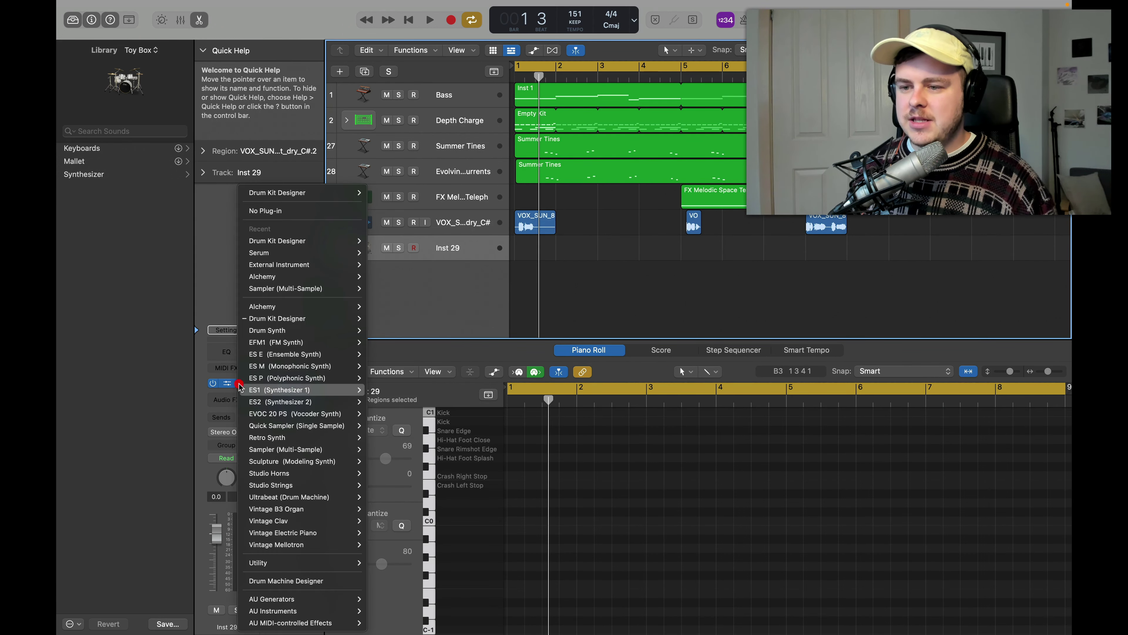
left_click(293, 216)
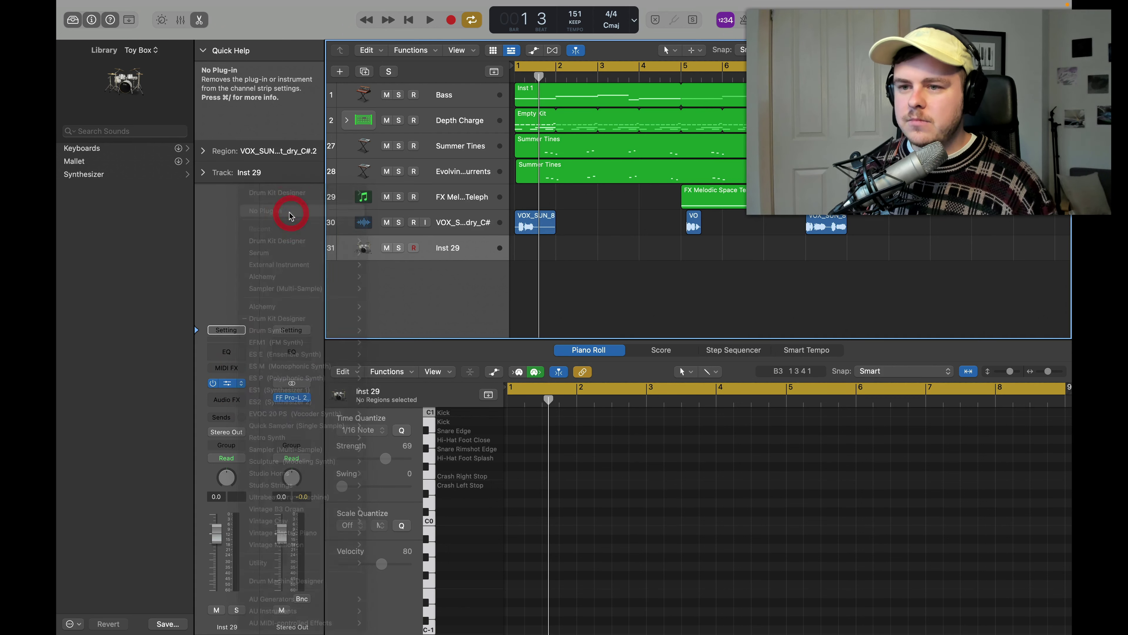
Step: Set the Library to All Sounds and try the Vintage B3 Organ patches Jazz Fusion Organ and Power Chord Organ on the new track
left_click(142, 51)
scroll(144, 50, "up", 5)
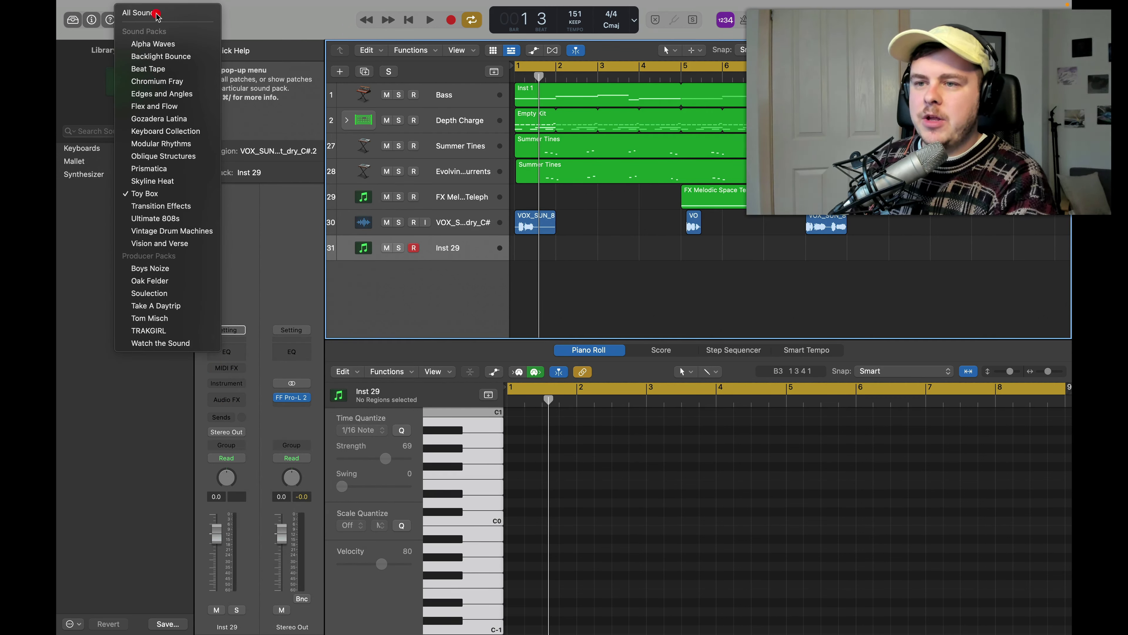
left_click(142, 11)
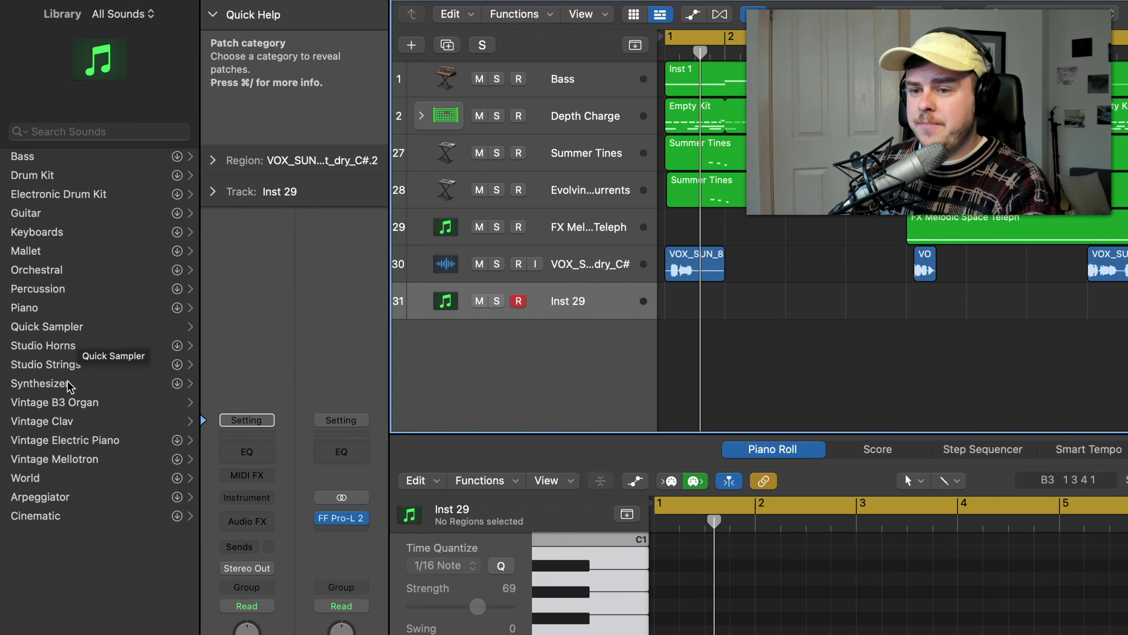
left_click(57, 406)
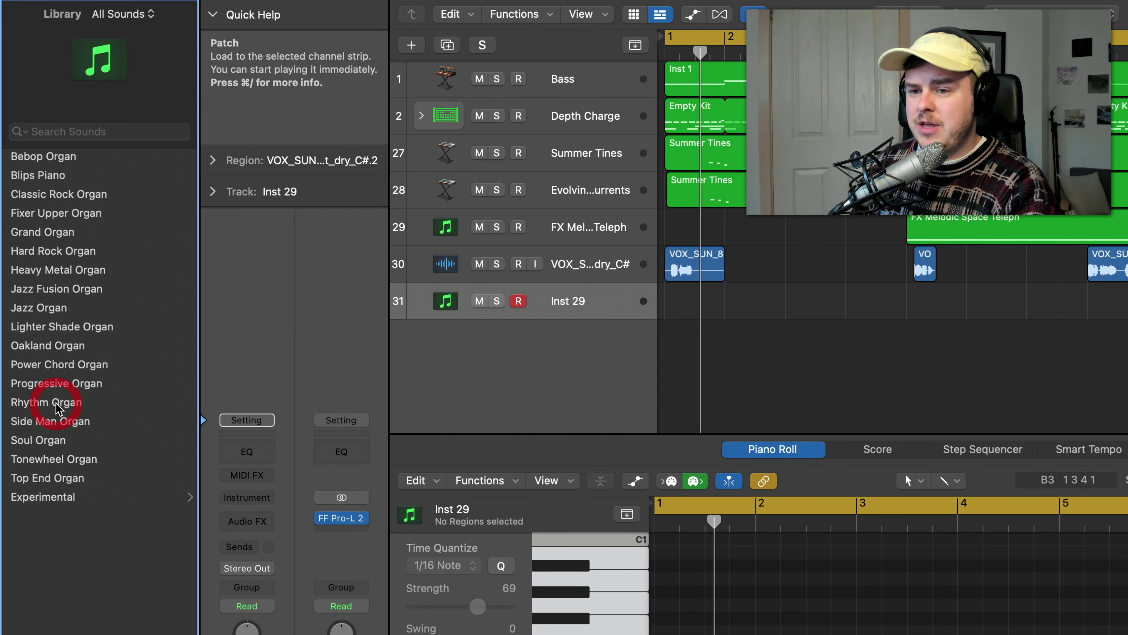
left_click(82, 288)
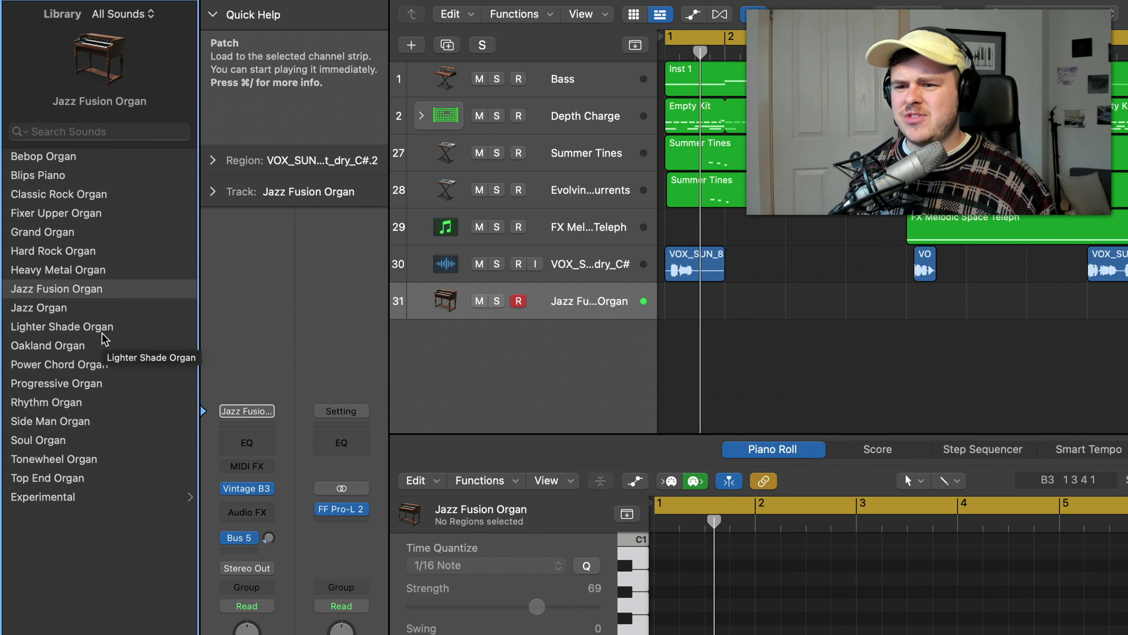
left_click(90, 365)
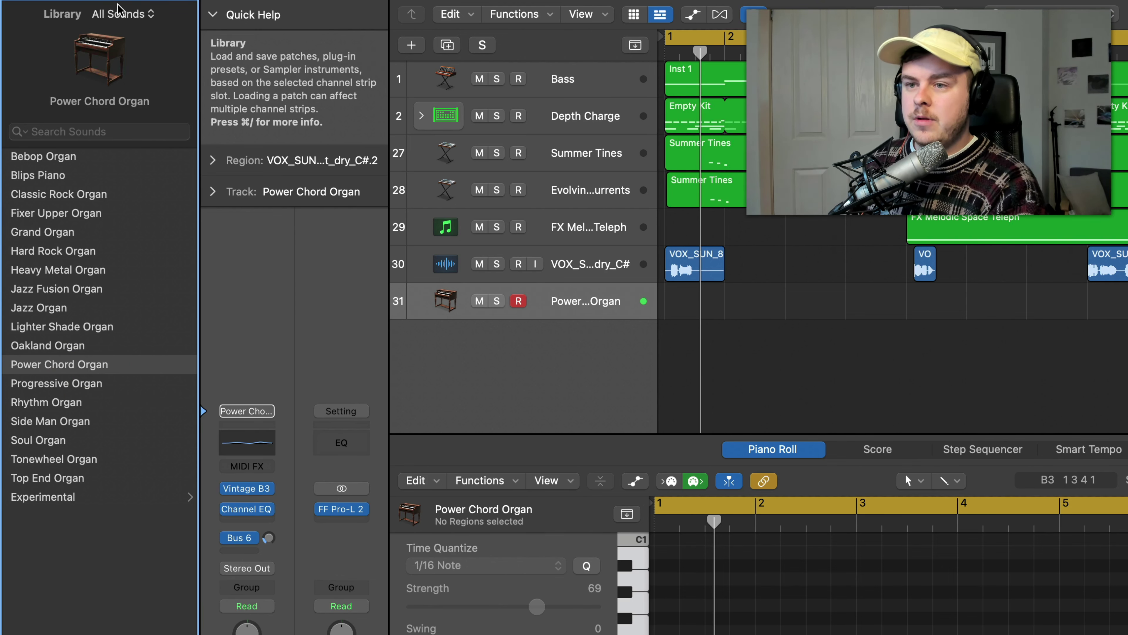
Step: Load the 80s Wave Bells keyboard patch on track 31 and browse further down the patch list
left_click(120, 14)
left_click(118, 18)
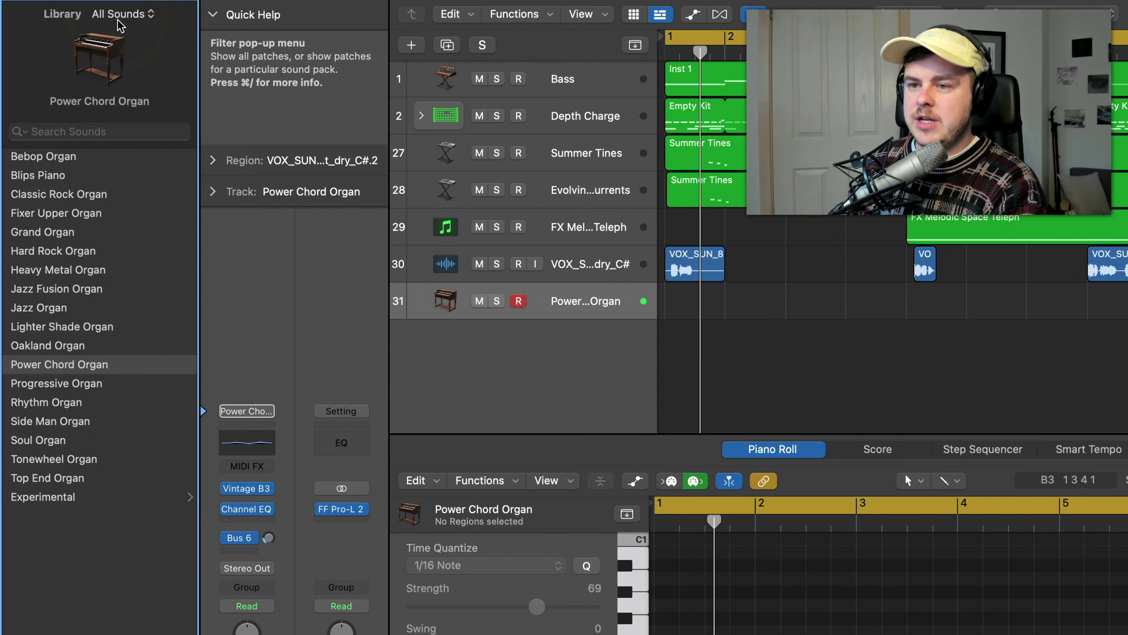
left_click(77, 232)
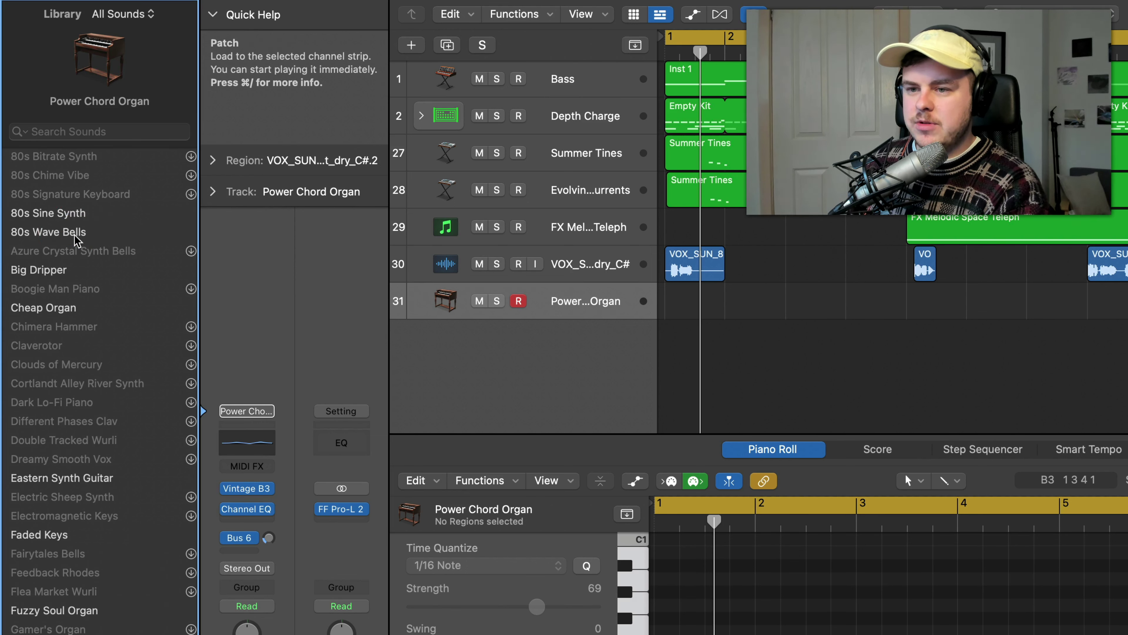
left_click(77, 231)
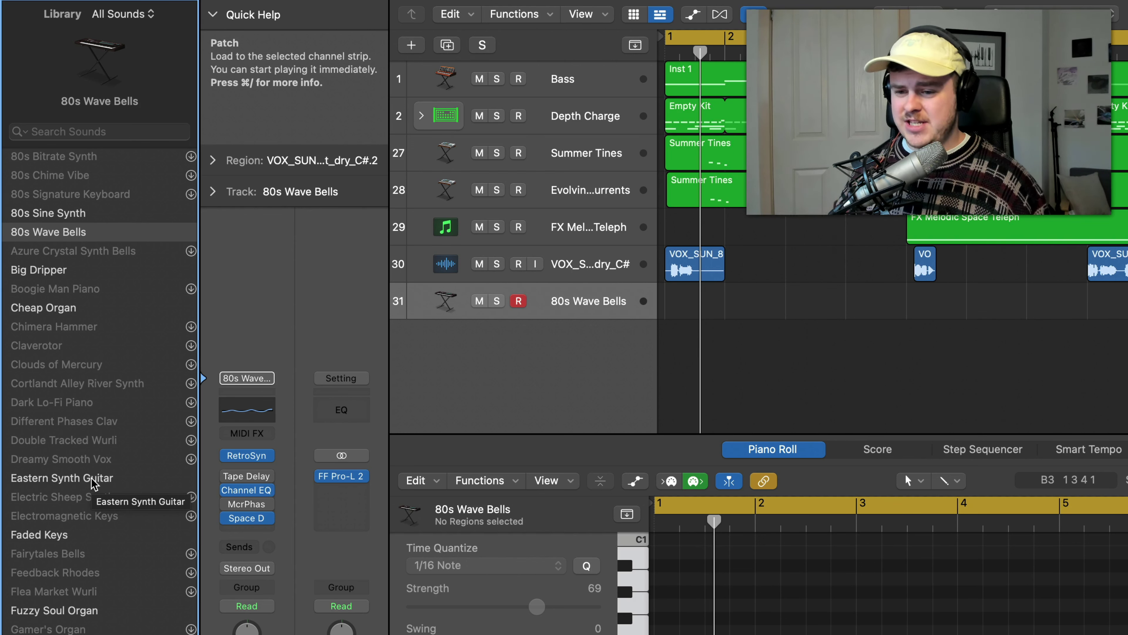
scroll(93, 445, "down", 10)
left_click(105, 289)
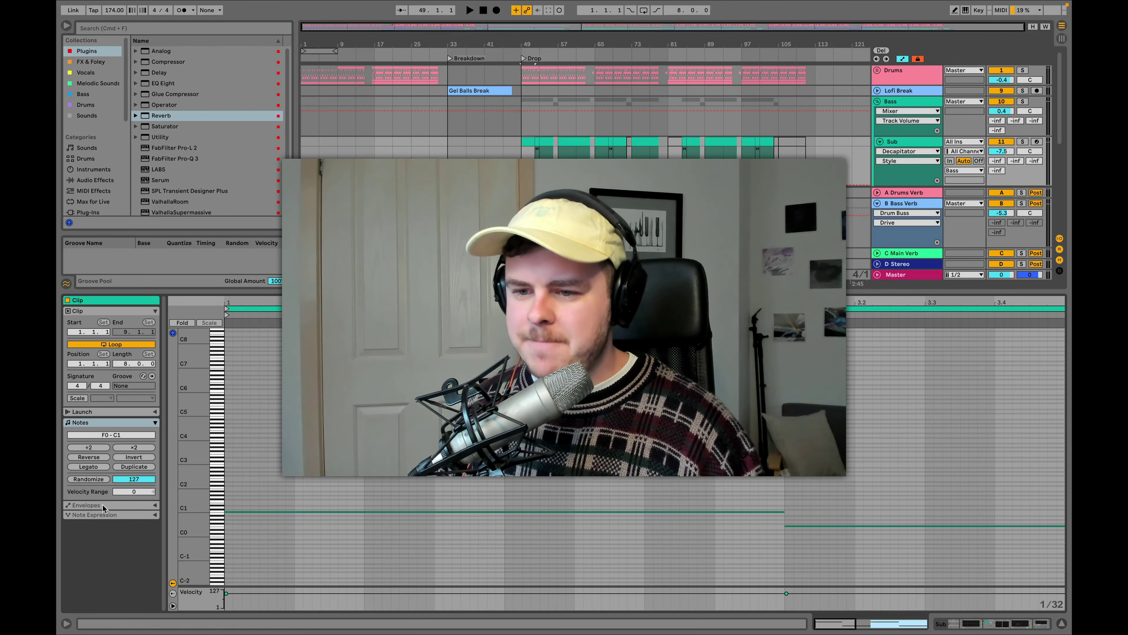
Step: Switch to Ableton Live, expand the bass clip's Note Expression section and toggle the two inactive lanes alongside Slide and Pressure
left_click(76, 516)
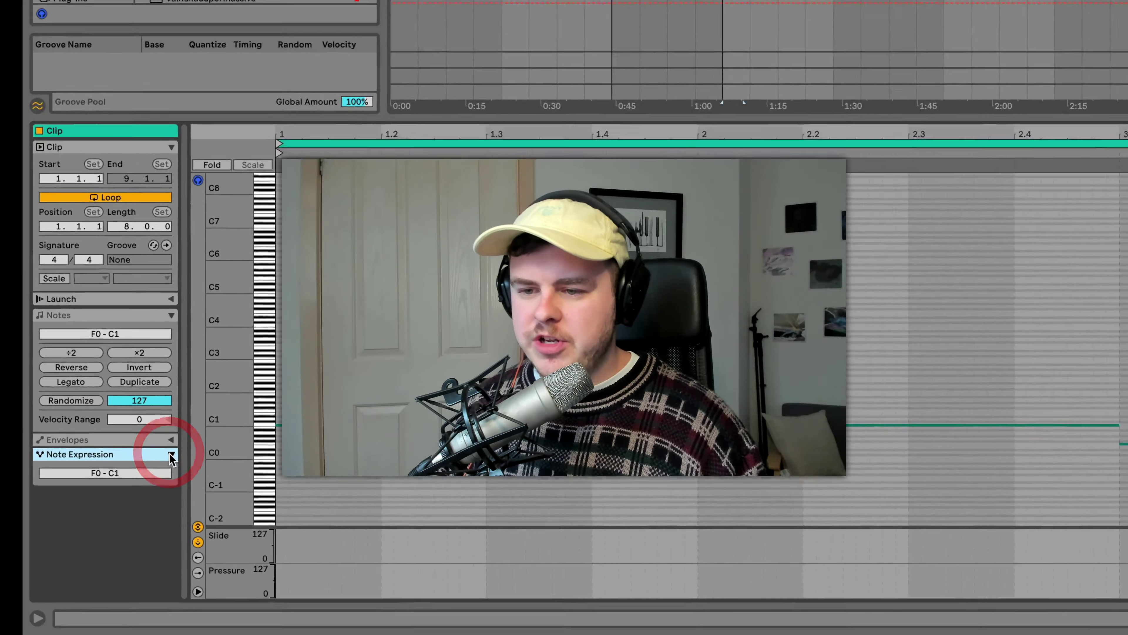
left_click(239, 551)
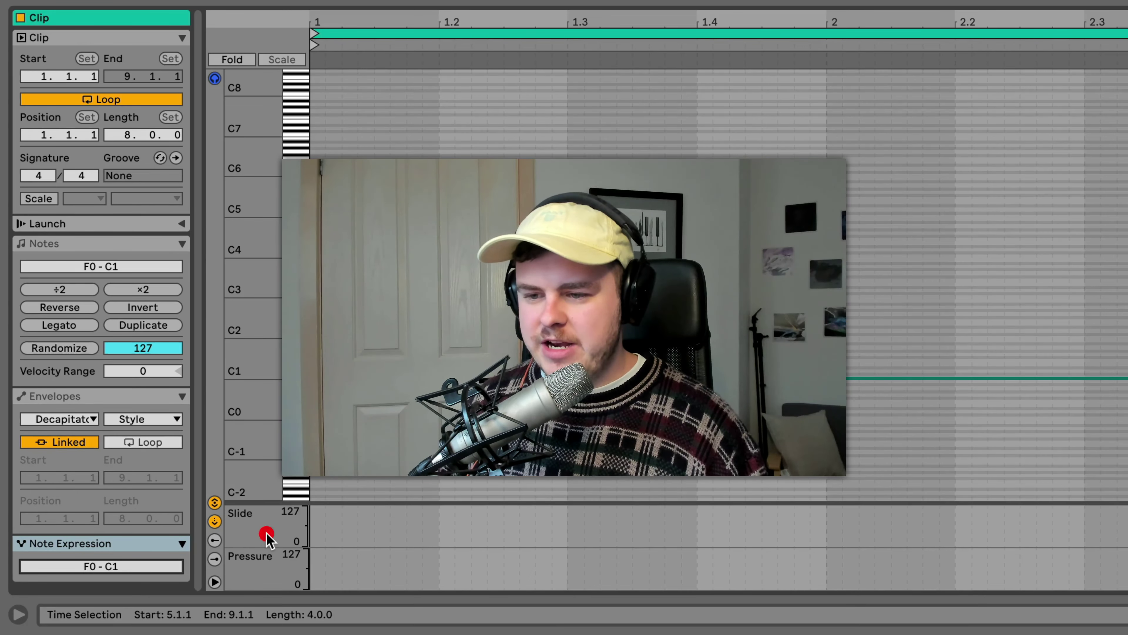
left_click(215, 540)
left_click(215, 558)
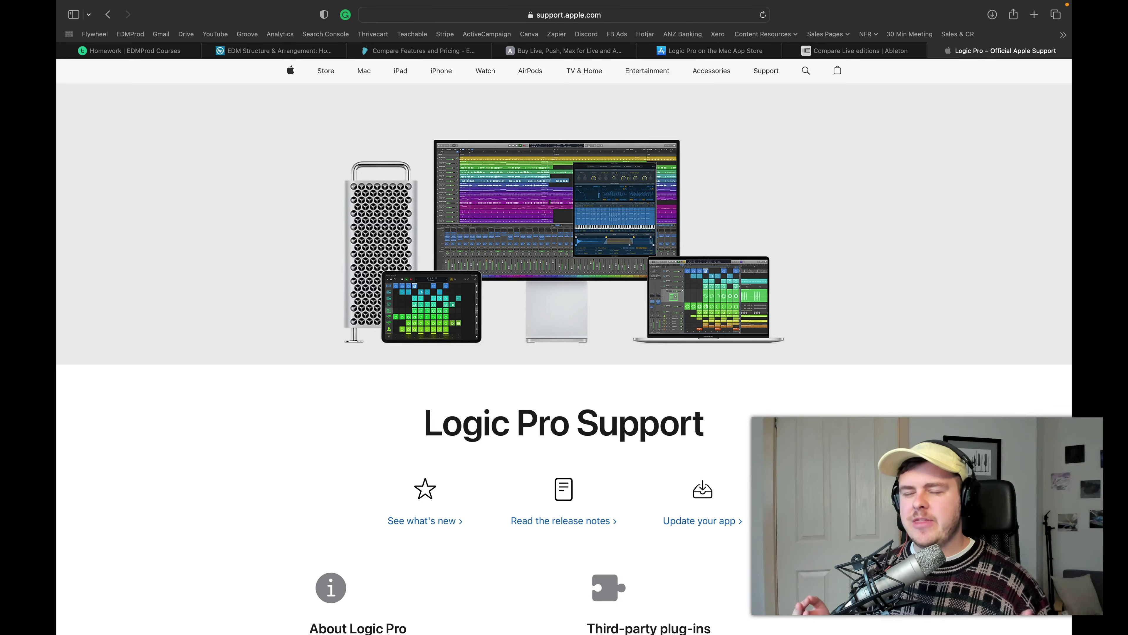
Step: Look through the Logic Pro support page in the browser and highlight FL Studio's Producer, Signature and All Plugins Edition prices and the last edition's name
scroll(746, 360, "down", 20)
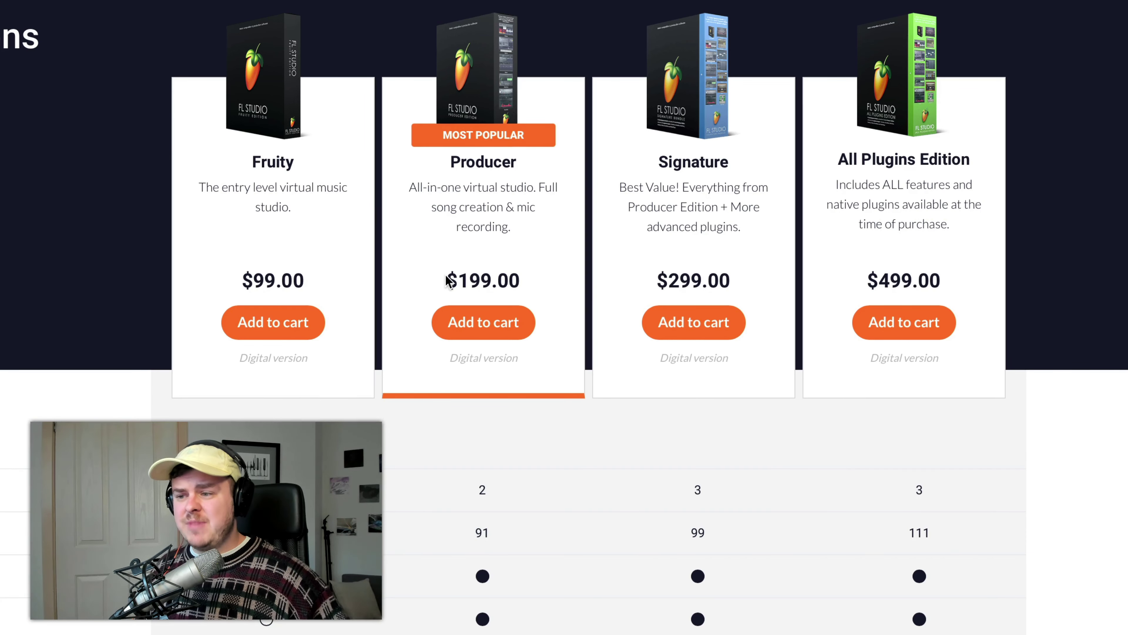
left_click_drag(445, 280, 530, 279)
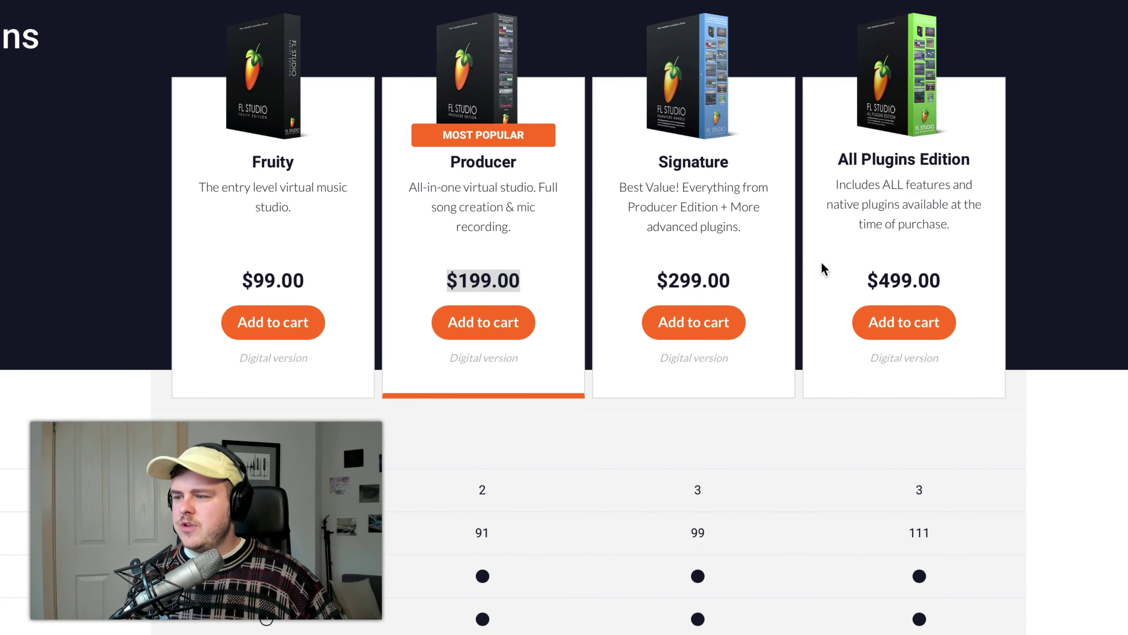
left_click_drag(650, 277, 748, 272)
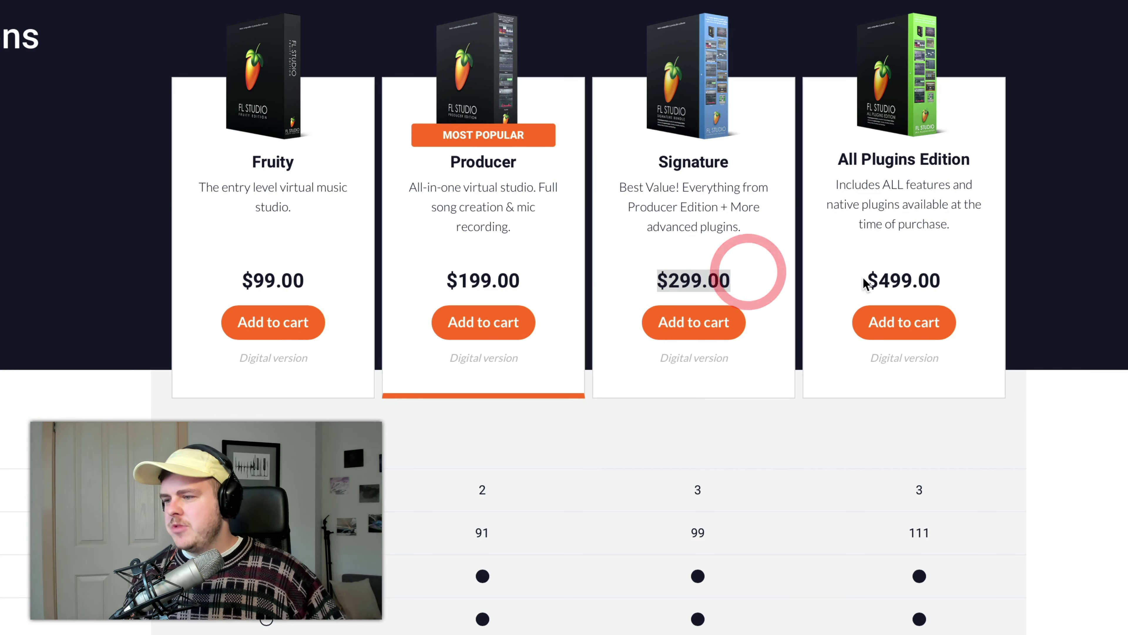
left_click_drag(865, 286, 988, 277)
left_click(990, 278)
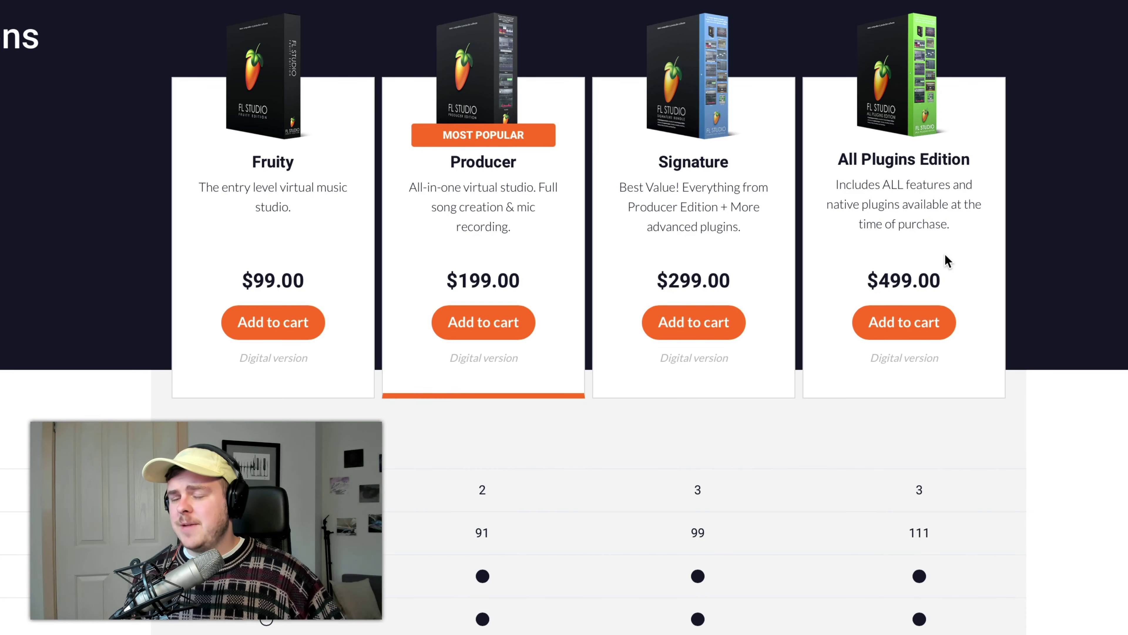
left_click_drag(862, 284, 945, 281)
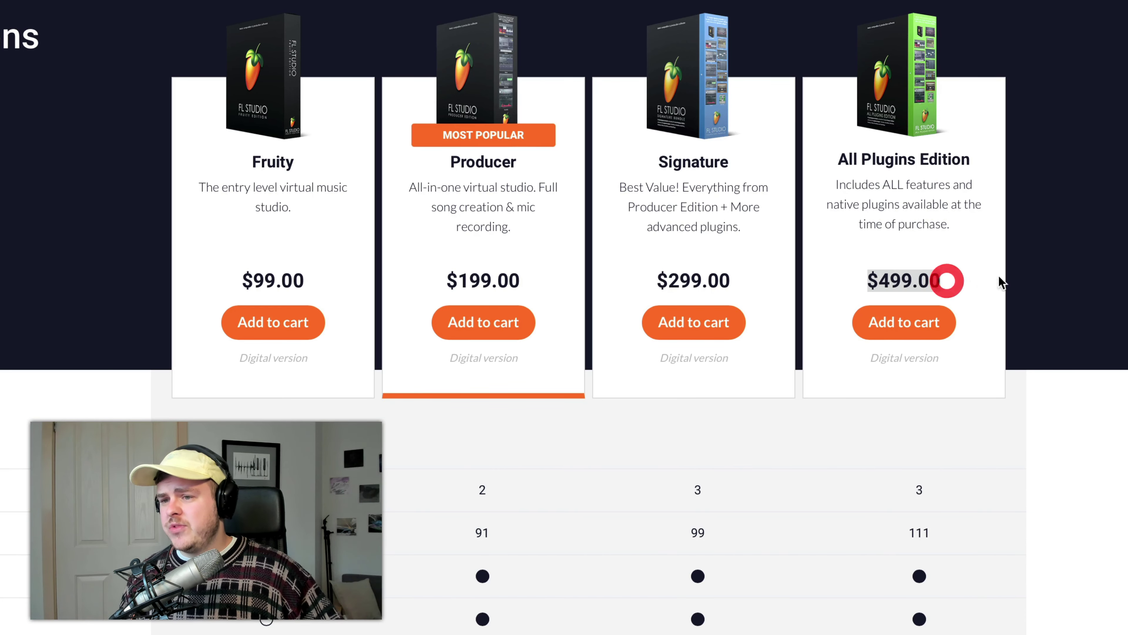
left_click(973, 279)
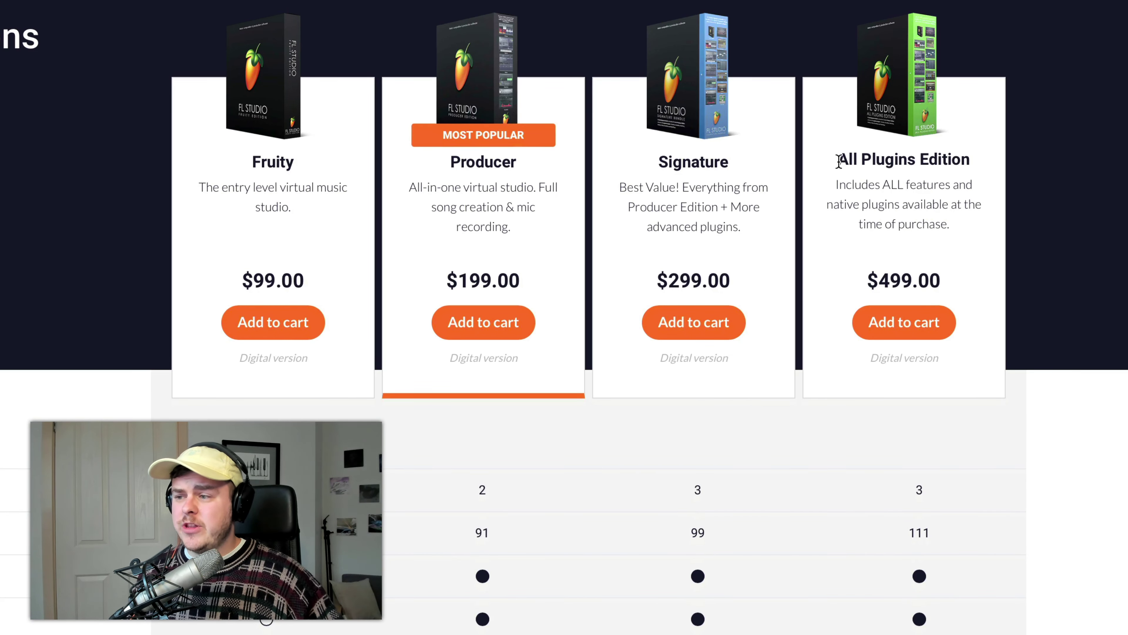
triple_click(984, 159)
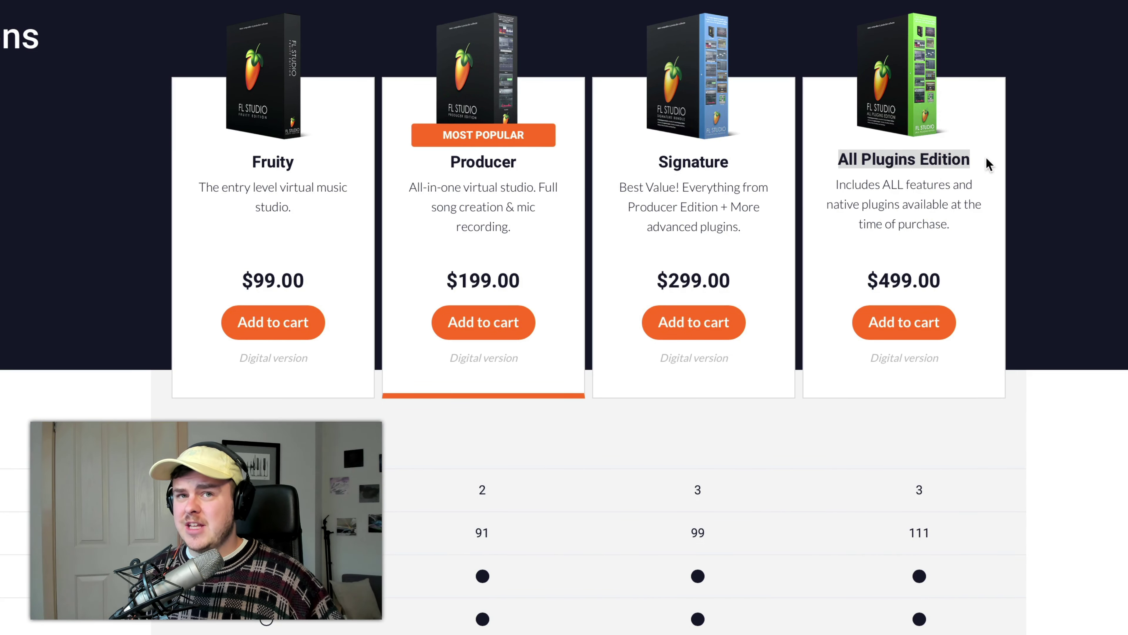